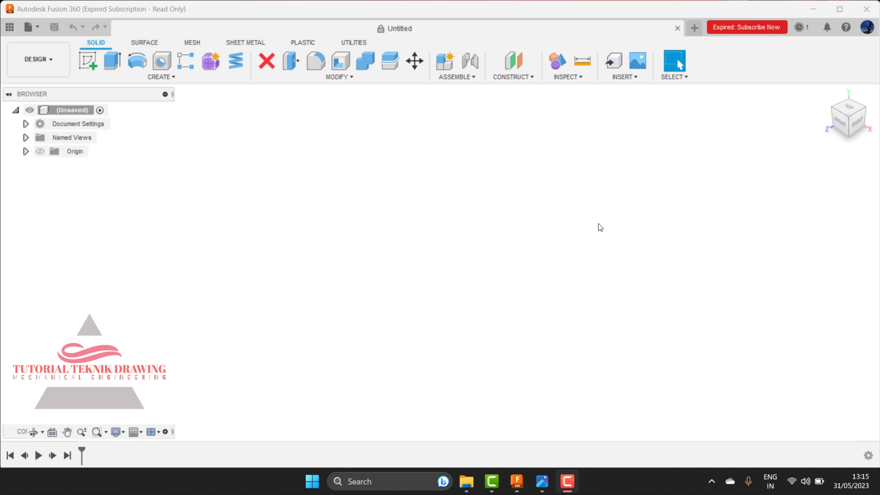
# Step: Open the dimensioned bracket reference drawing beside the empty untitled design
pyautogui.click(541, 481)
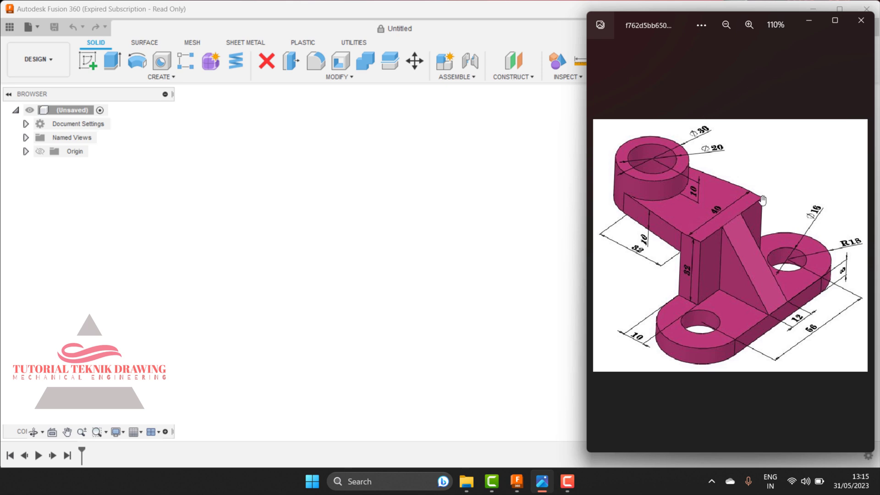
# Step: Create a new sketch on the XY ground plane, checking the reference drawing
pyautogui.click(527, 190)
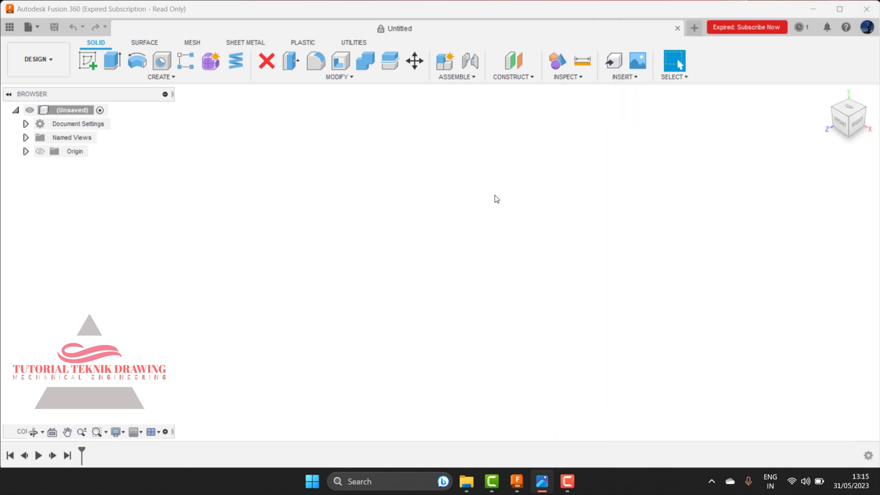
pyautogui.click(92, 63)
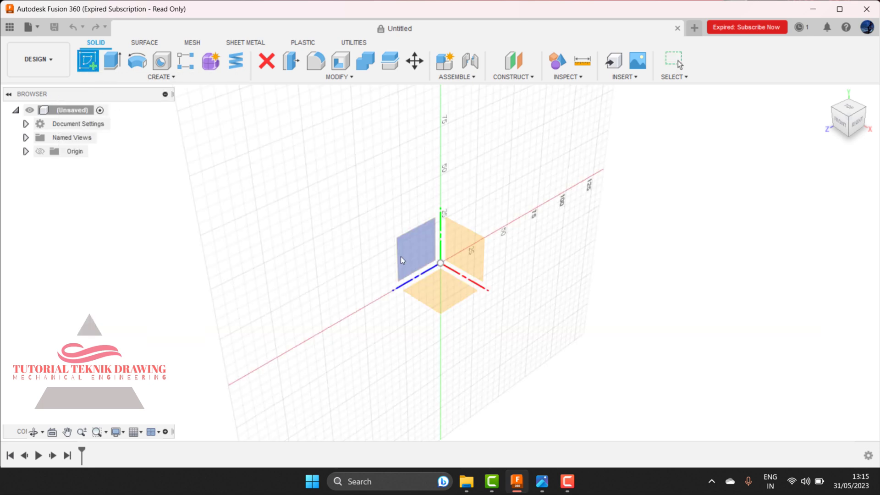
pyautogui.click(444, 290)
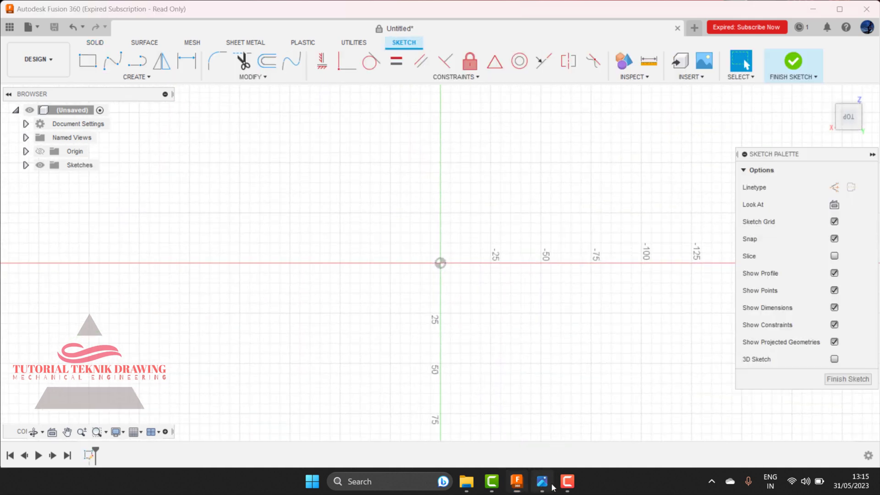
pyautogui.click(567, 481)
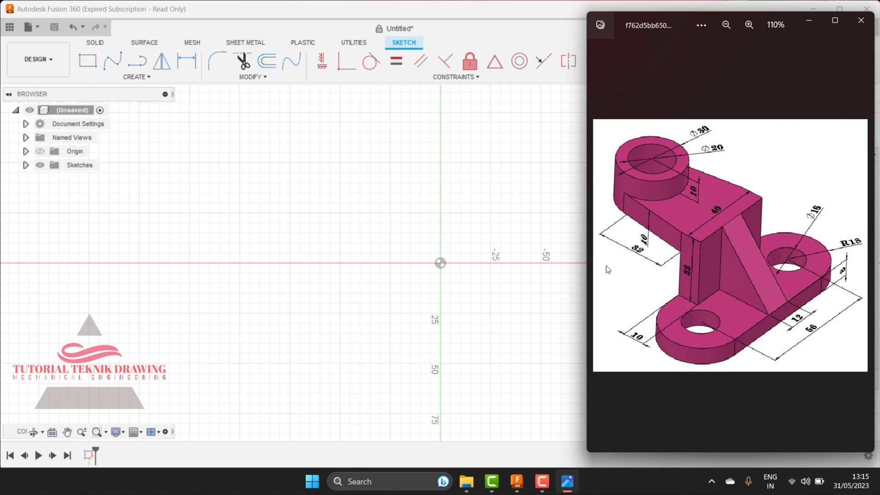
pyautogui.click(525, 207)
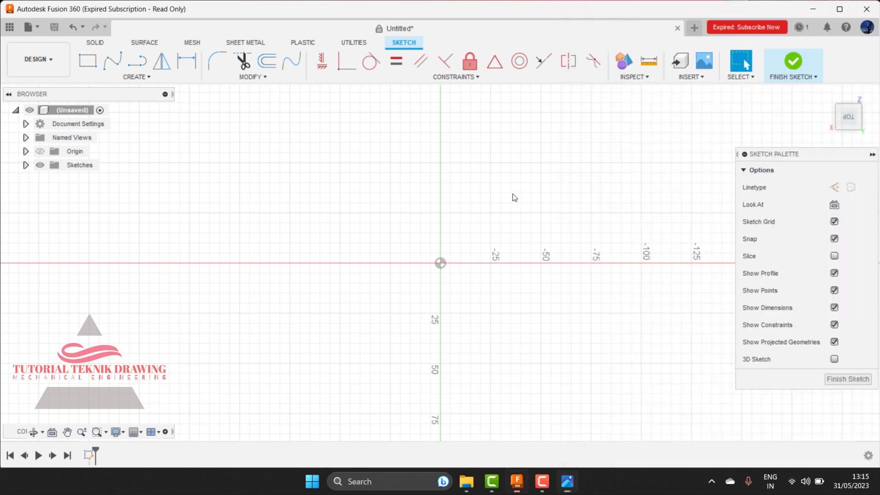
pyautogui.click(148, 78)
pyautogui.moveTo(95, 158)
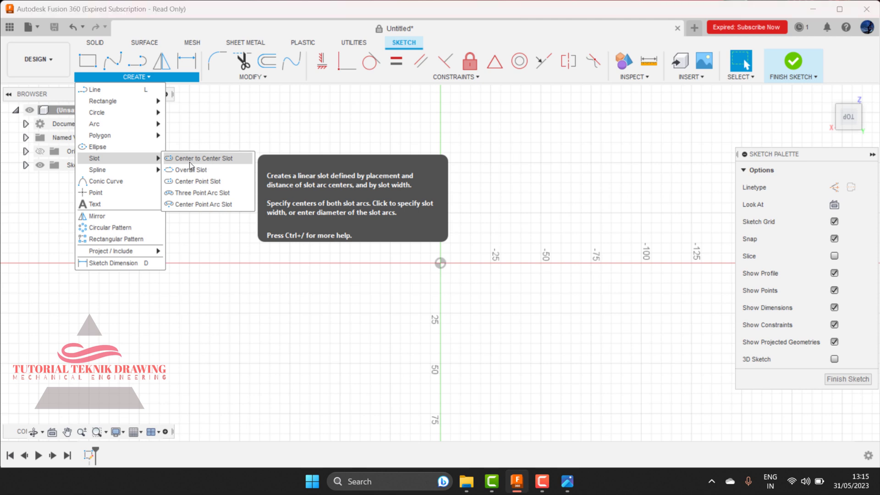
# Step: Draw a 30 mm wide centre-to-centre slot straddling the origin on the horizontal axis
pyautogui.click(202, 158)
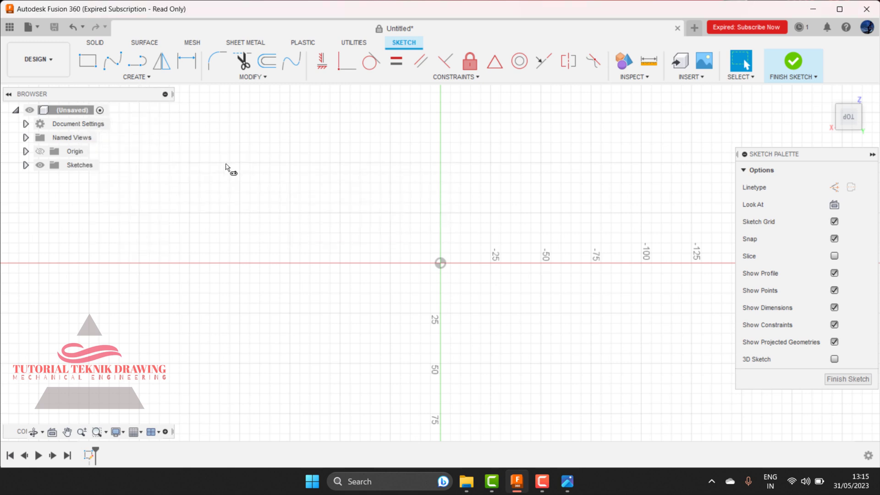
pyautogui.click(329, 263)
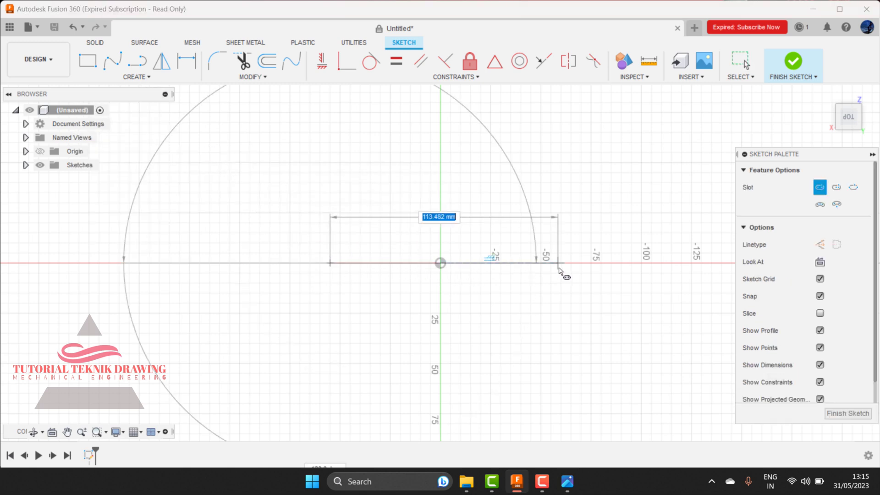
pyautogui.click(544, 253)
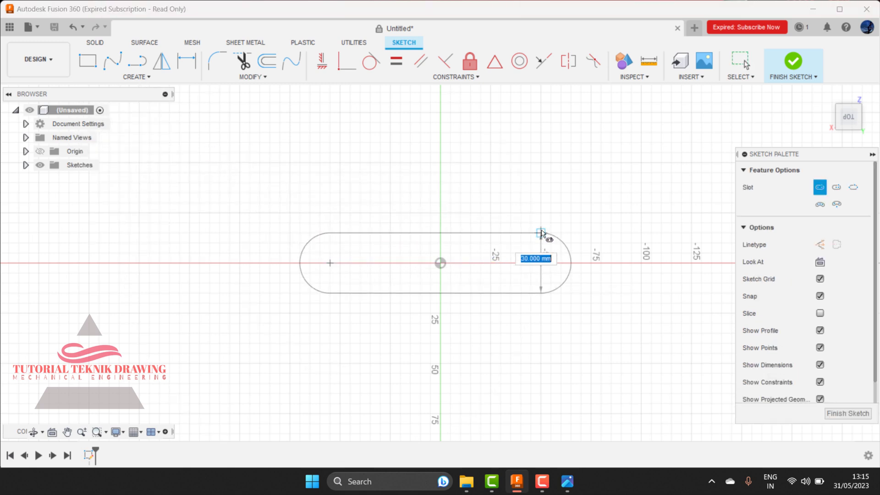
pyautogui.click(543, 224)
pyautogui.press('Escape')
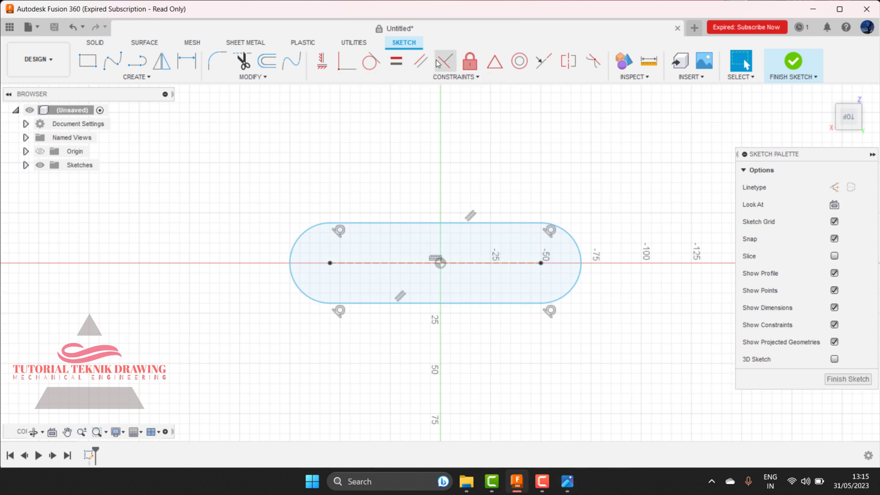
pyautogui.click(137, 60)
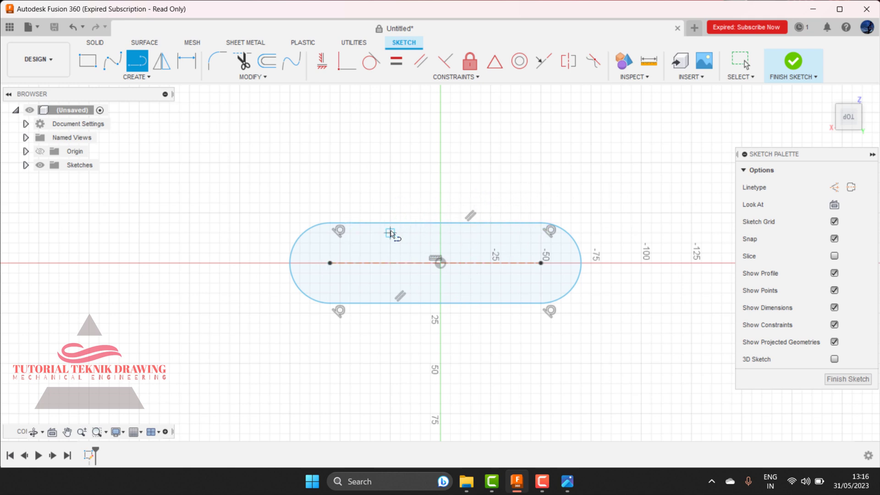
# Step: Draw a vertical line across the slot, perpendicular to the centreline and through the origin
pyautogui.click(434, 224)
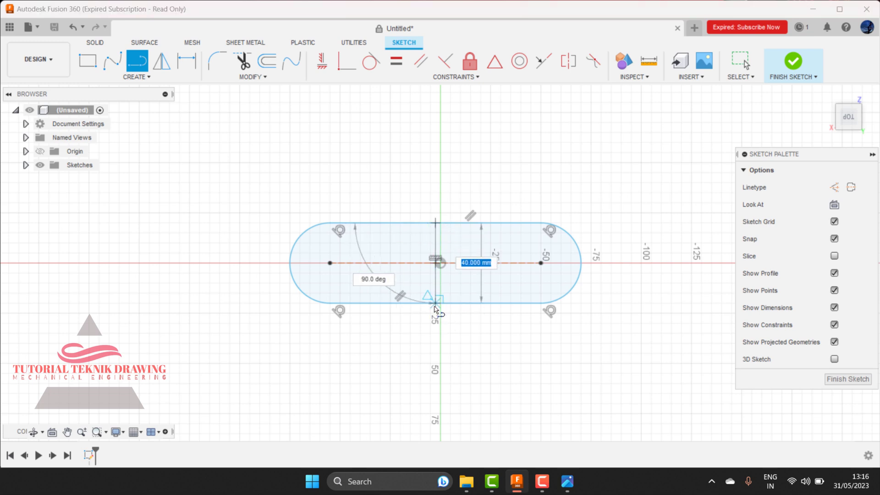
pyautogui.click(436, 303)
pyautogui.press('Escape')
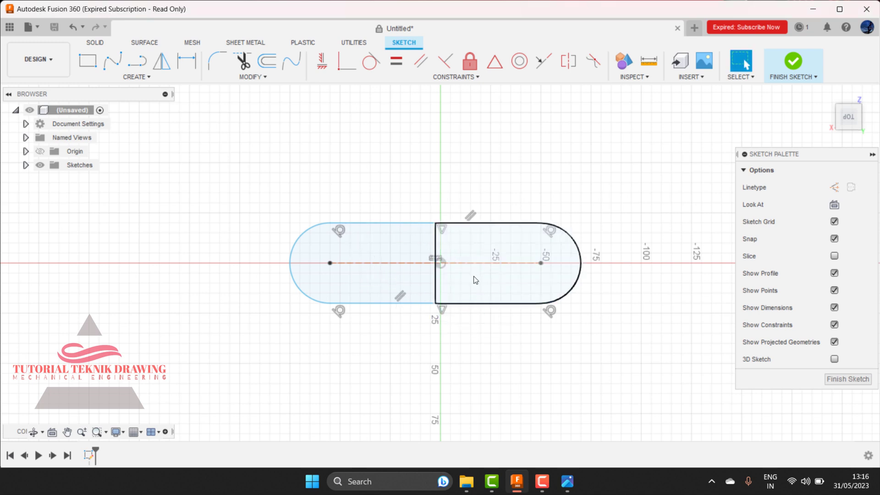
pyautogui.click(444, 68)
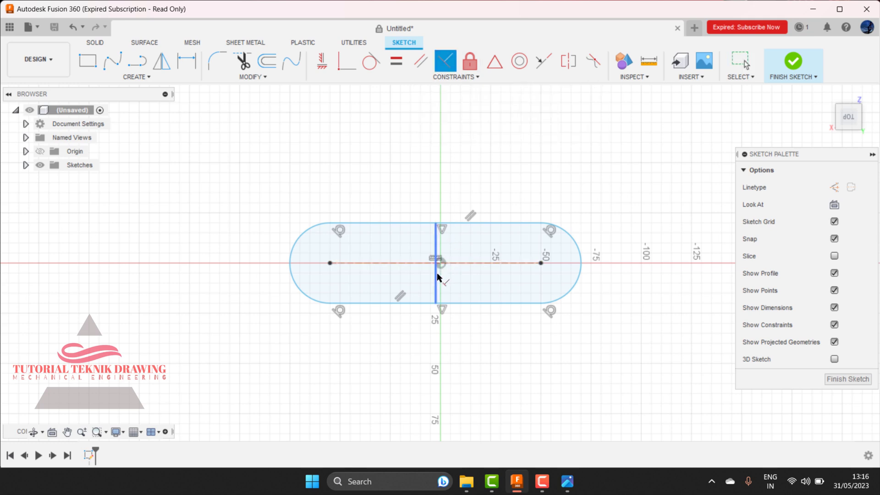
pyautogui.click(448, 263)
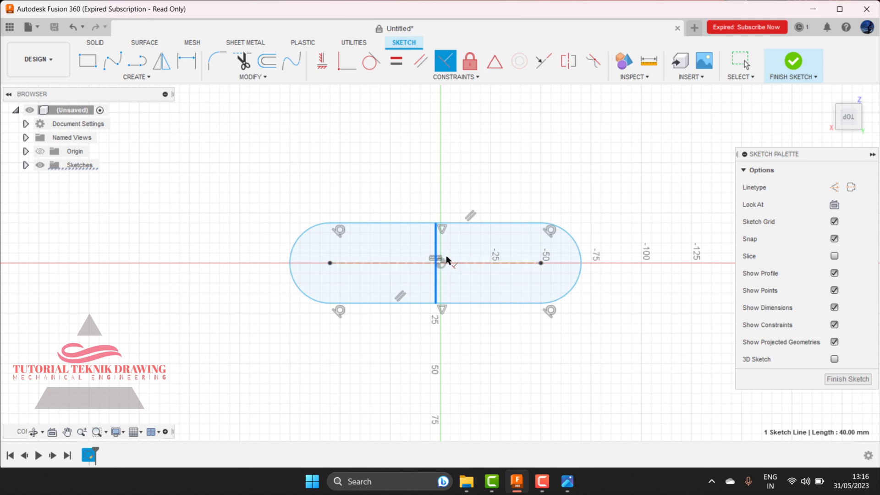
pyautogui.press('Escape')
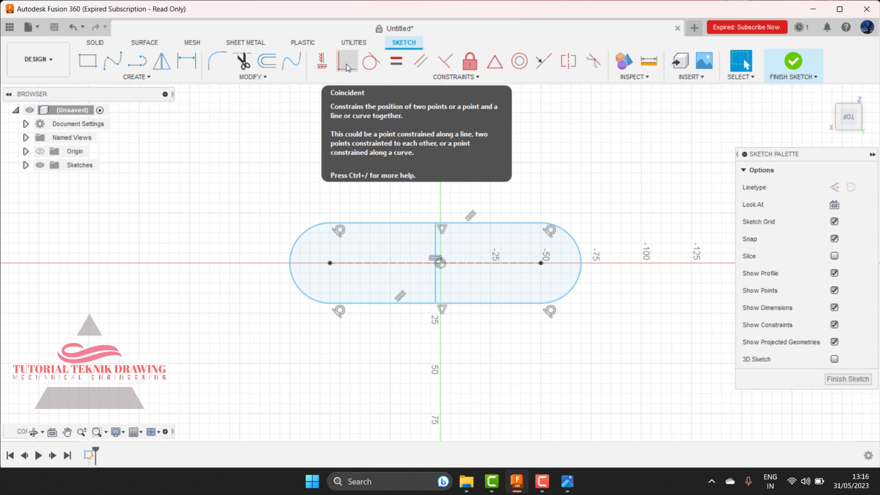
pyautogui.click(346, 64)
pyautogui.click(440, 268)
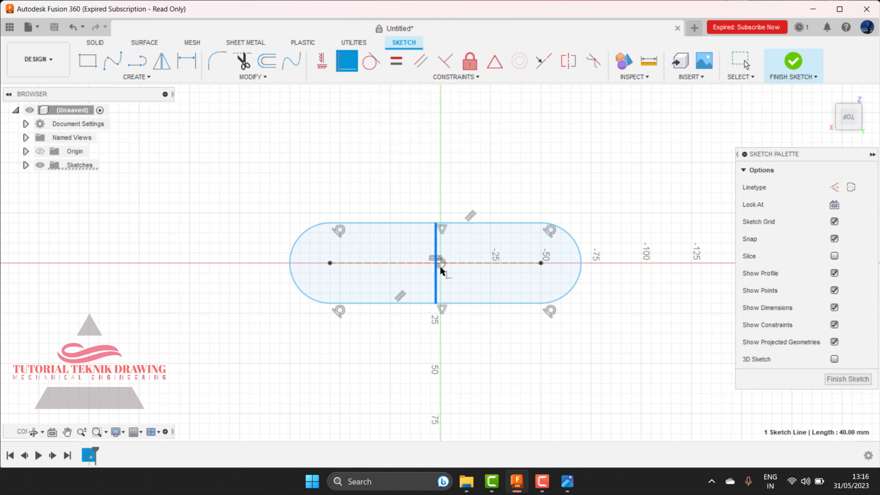
pyautogui.click(441, 263)
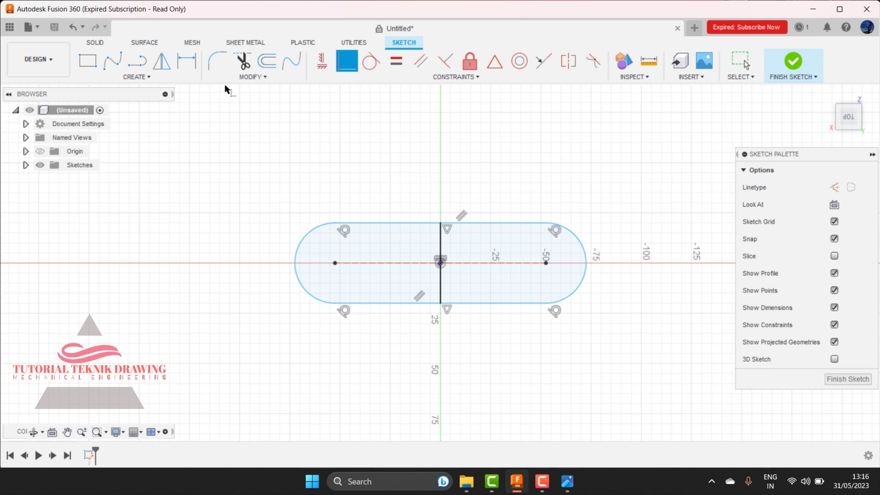
# Step: Dimension the slot's straight top edge to 66 mm
pyautogui.click(186, 62)
pyautogui.click(408, 223)
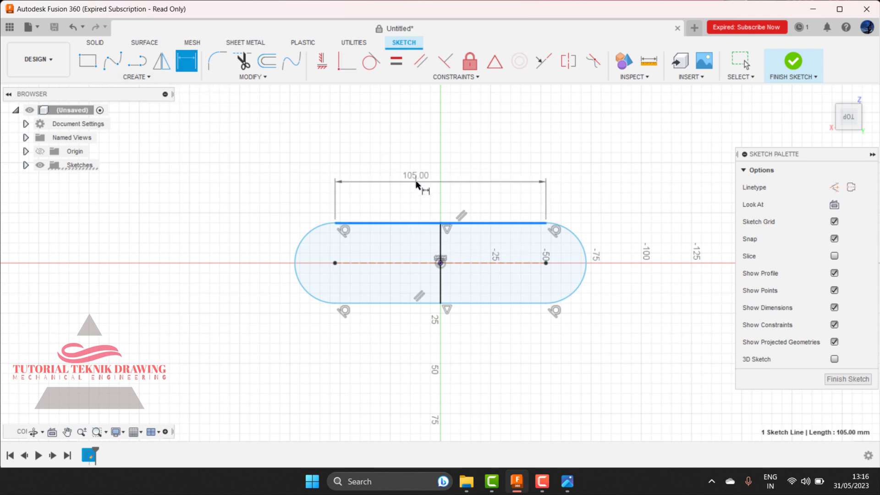
pyautogui.click(425, 174)
pyautogui.write('66')
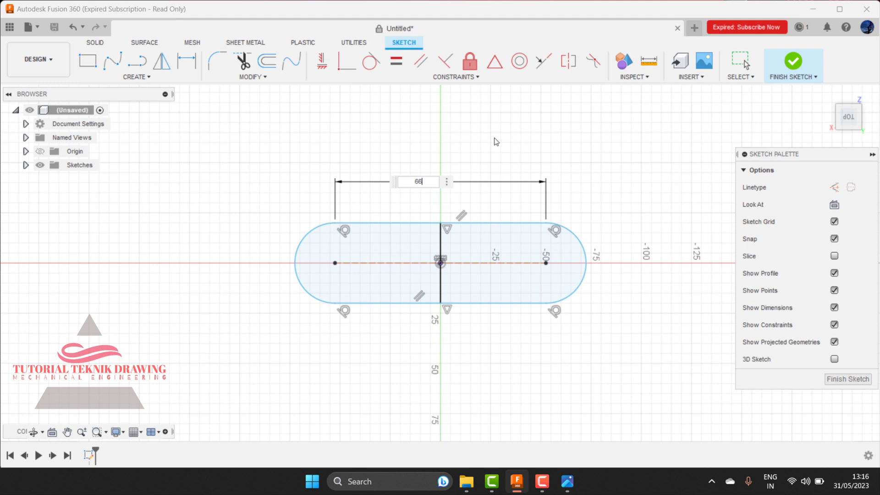
pyautogui.press('Return')
pyautogui.click(566, 481)
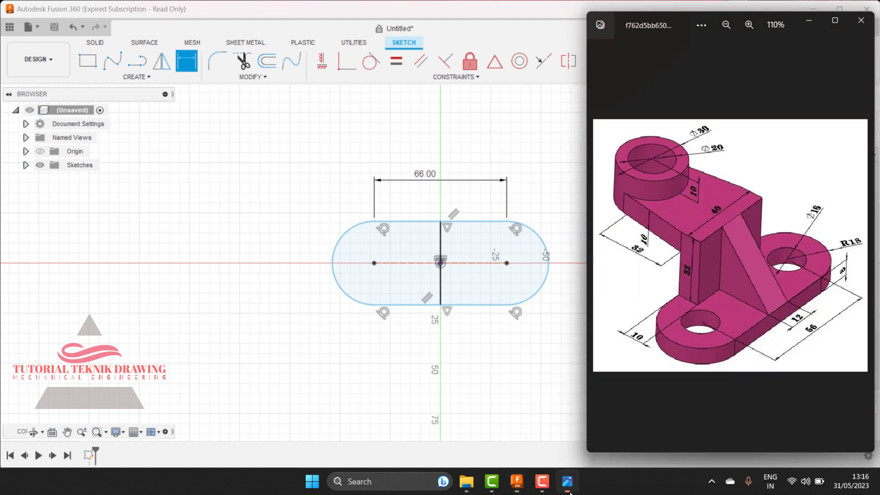
pyautogui.scroll(2, 811, 320)
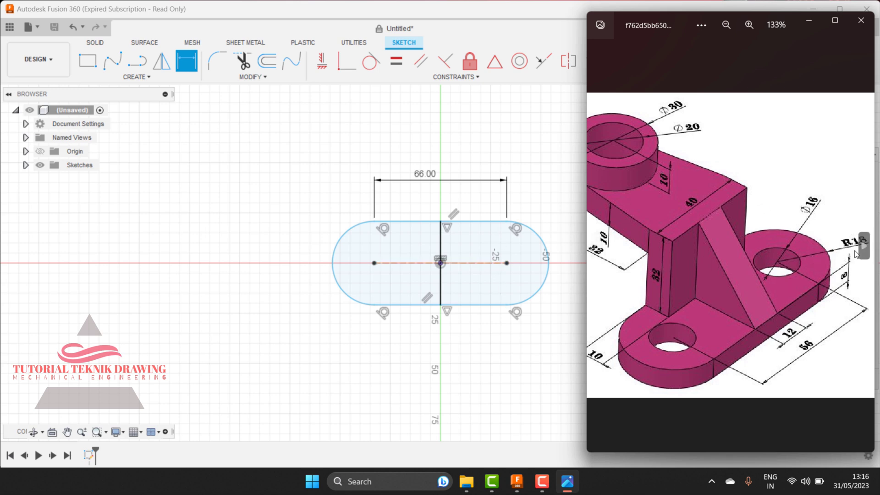
pyautogui.moveTo(862, 246)
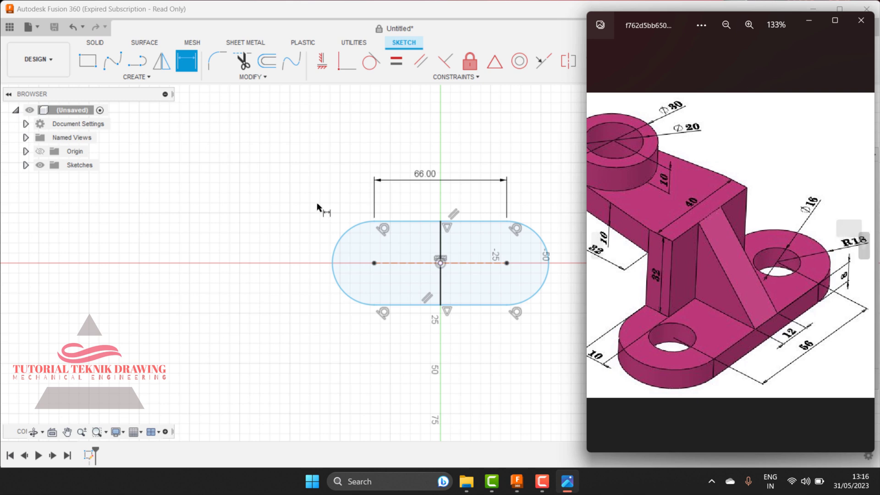
pyautogui.click(291, 190)
# Step: Dimension the slot's left end arc to R18
pyautogui.click(338, 246)
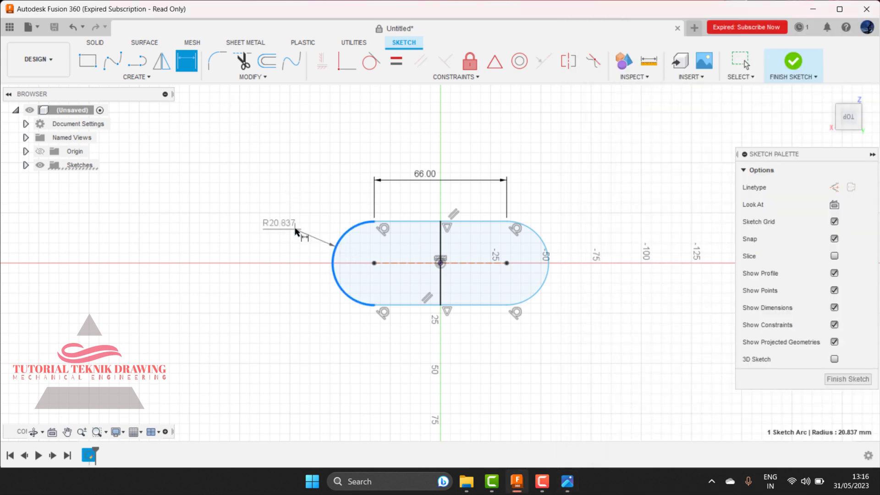
pyautogui.click(282, 231)
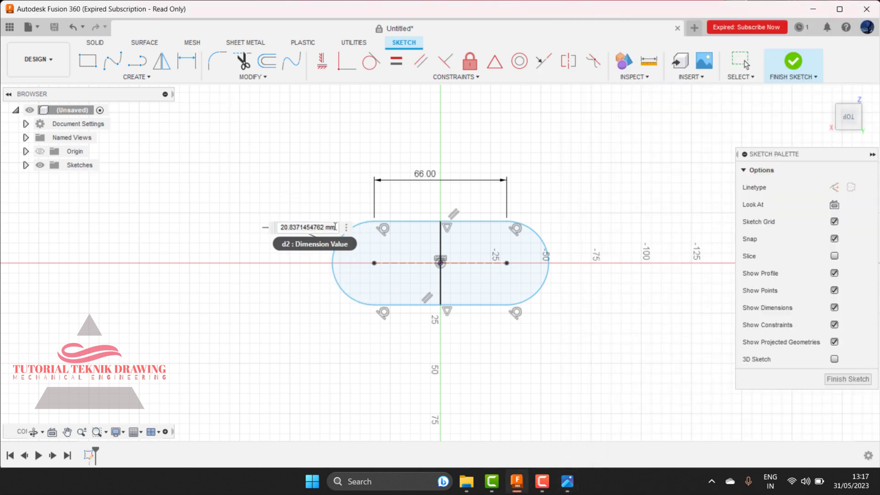
pyautogui.click(302, 227)
pyautogui.write('18')
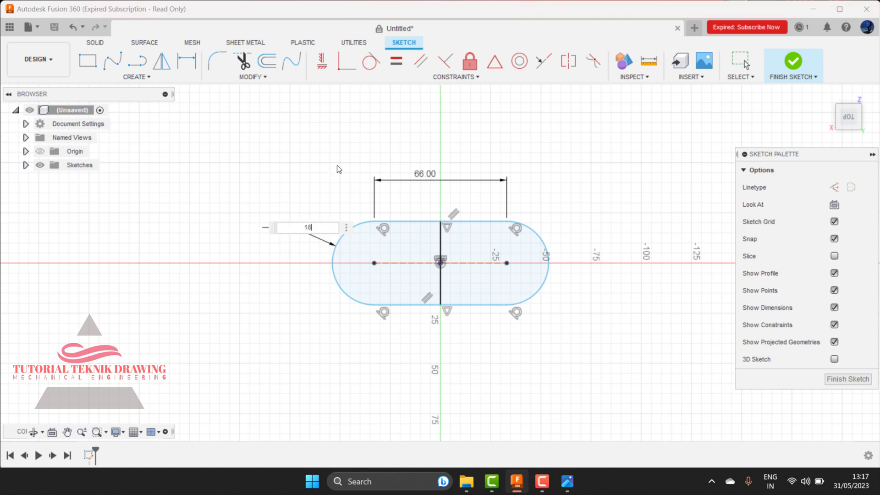
pyautogui.press('Return')
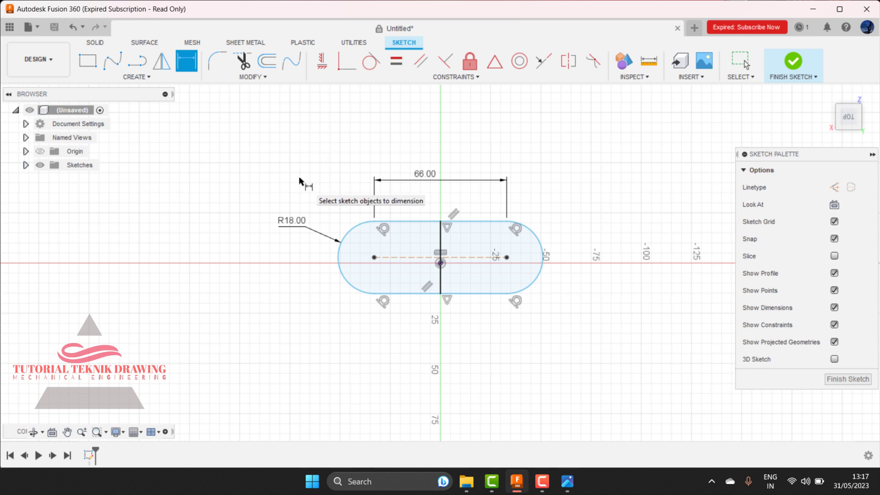
# Step: Draw a Ø18 circle centred on the left arc's centre
pyautogui.press('c')
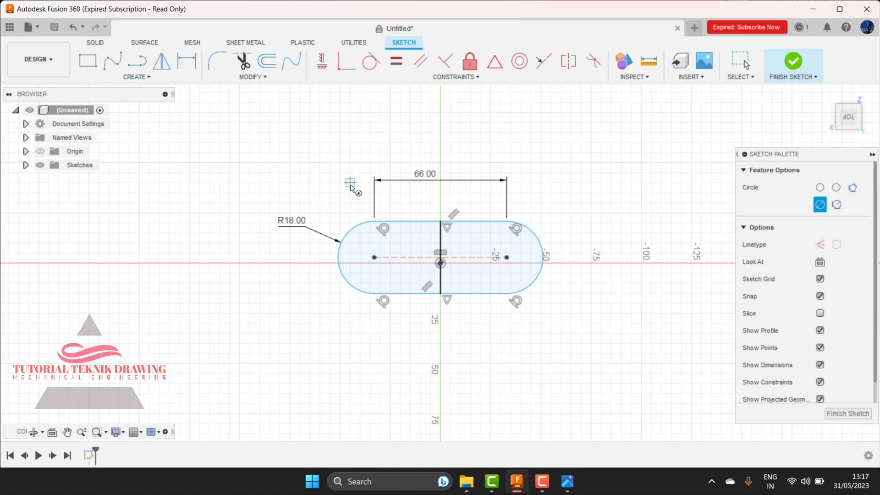
pyautogui.click(374, 257)
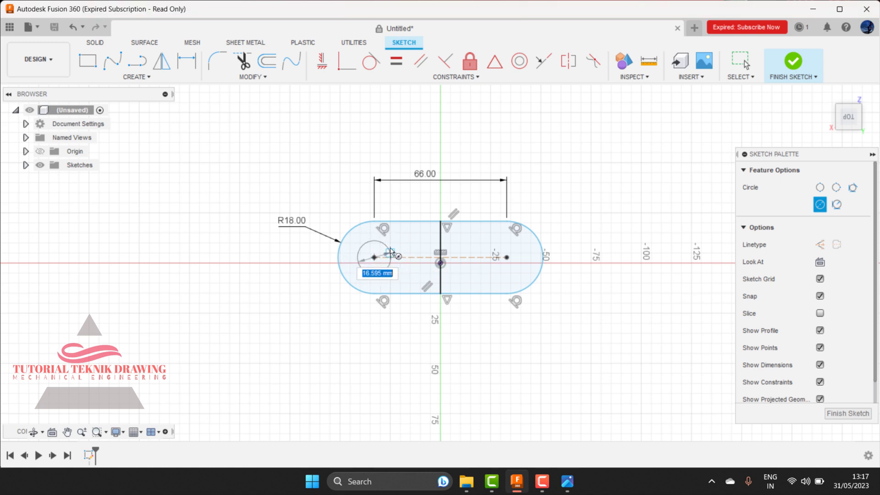
pyautogui.click(390, 264)
pyautogui.click(186, 63)
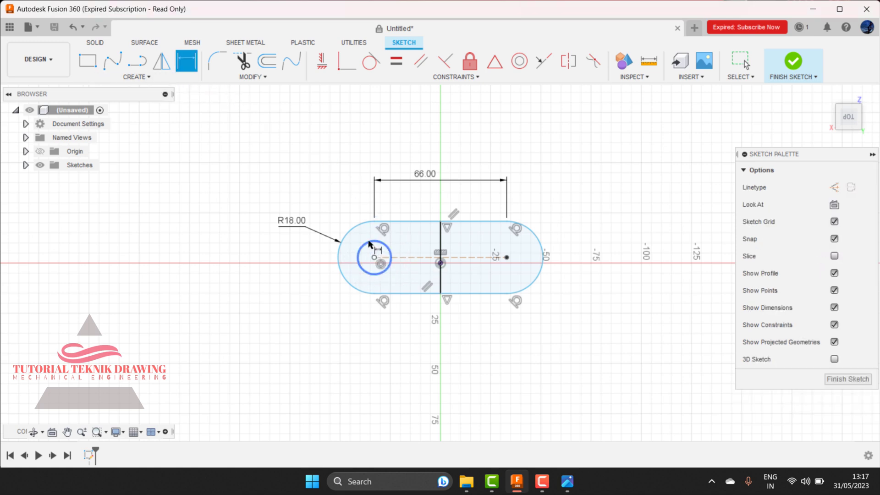
pyautogui.click(387, 269)
pyautogui.click(356, 178)
pyautogui.write('18')
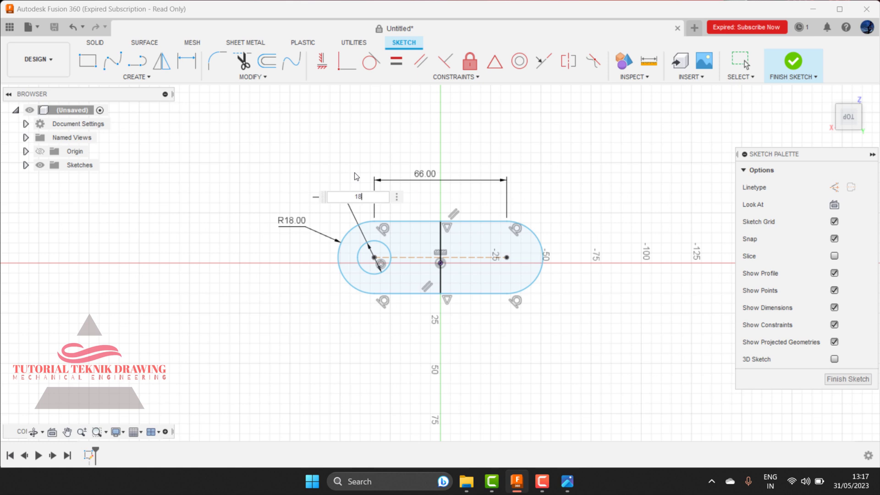
pyautogui.press('Return')
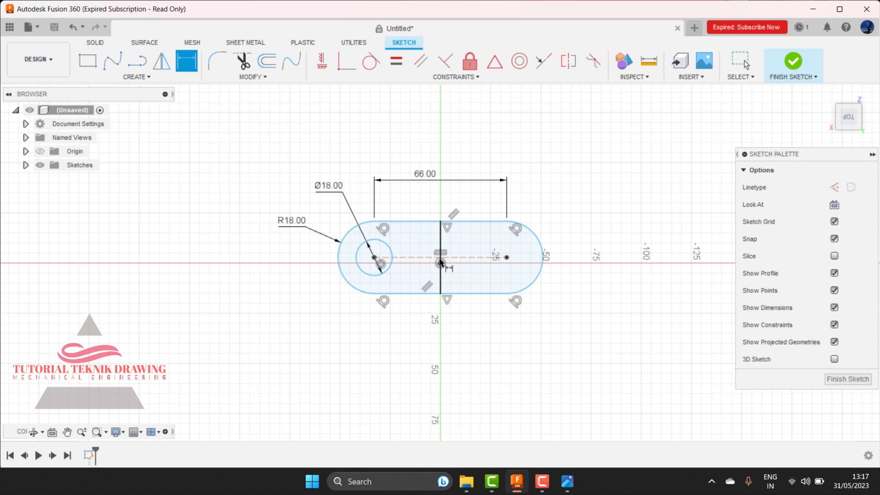
# Step: Add a matching Ø18 circle centred on the right arc's centre
pyautogui.press('c')
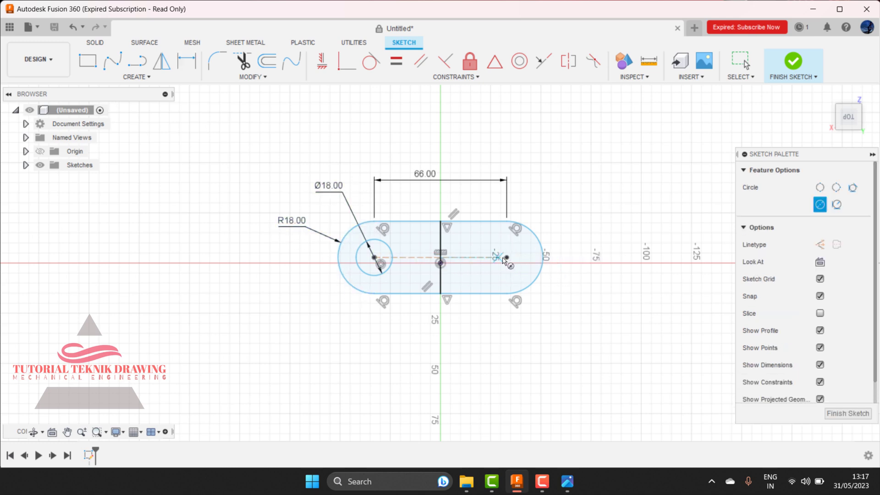
pyautogui.click(507, 257)
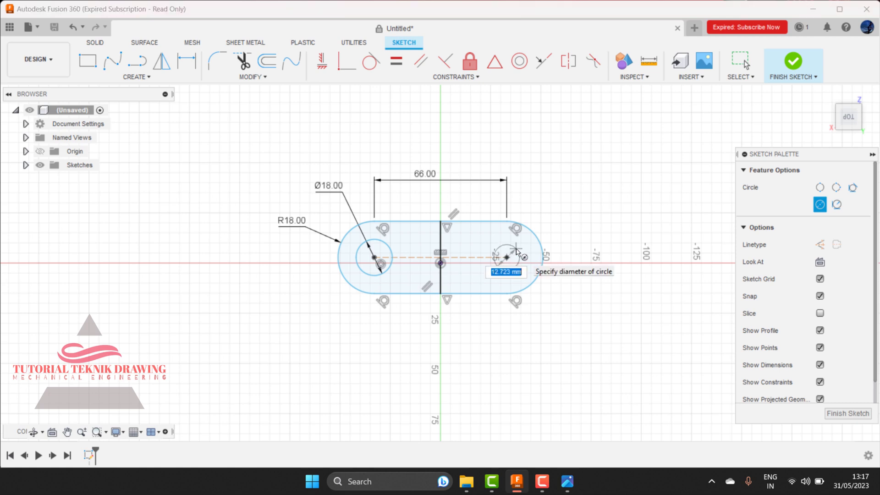
pyautogui.write('18')
pyautogui.press('Return')
pyautogui.press('Escape')
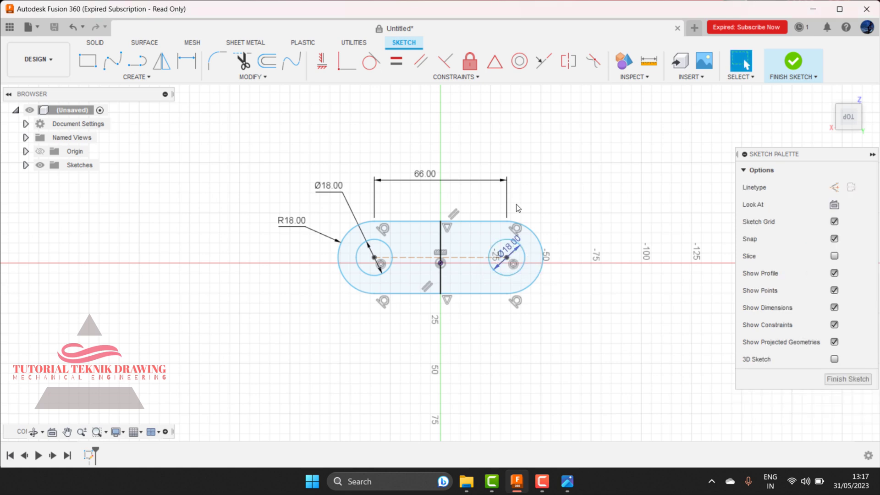
# Step: Delete the vertical dividing line through the origin, then finish the slot sketch
pyautogui.rightClick(443, 243)
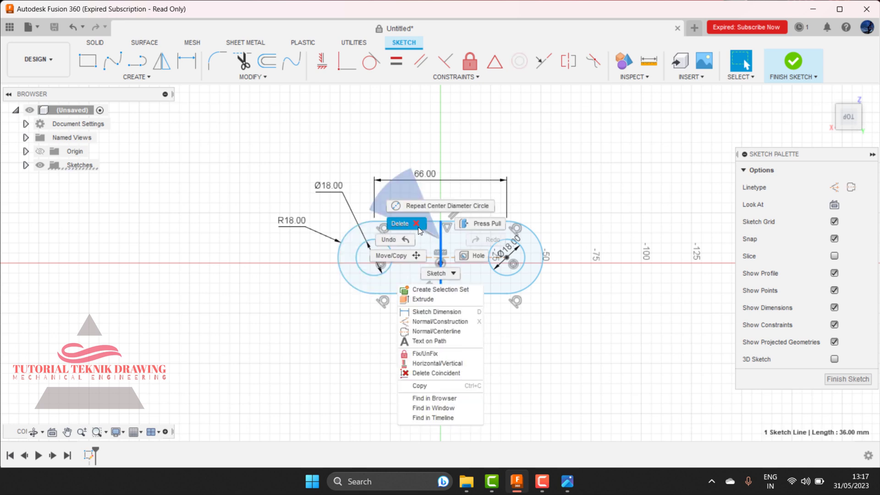
pyautogui.click(401, 223)
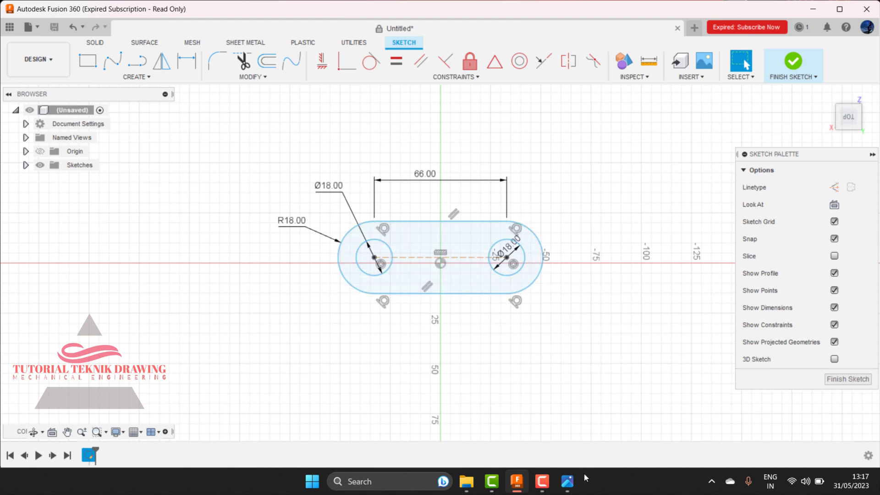
pyautogui.click(570, 482)
pyautogui.click(571, 483)
pyautogui.click(786, 68)
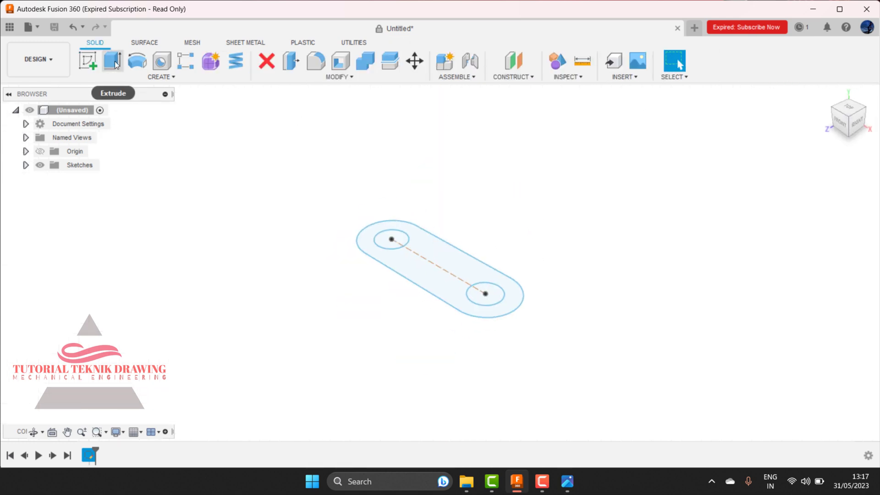
# Step: Extrude the slot profile 8 mm thick, leaving both Ø18 holes through
pyautogui.click(116, 64)
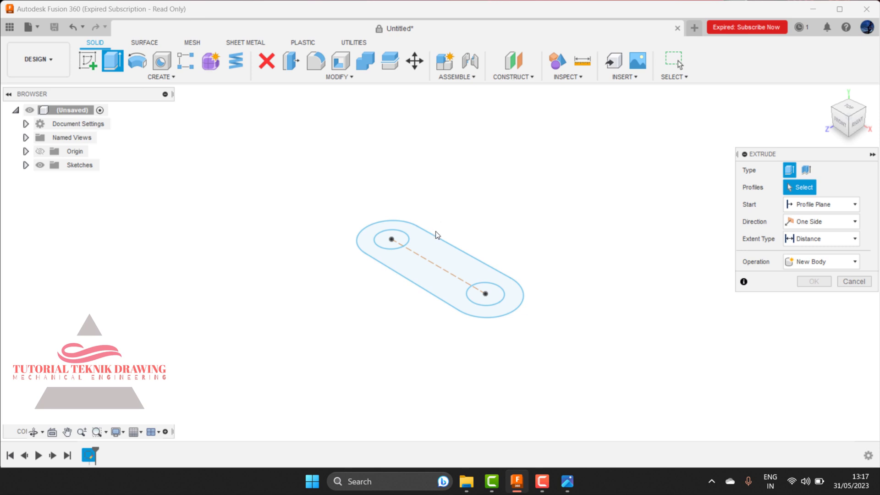
pyautogui.click(443, 245)
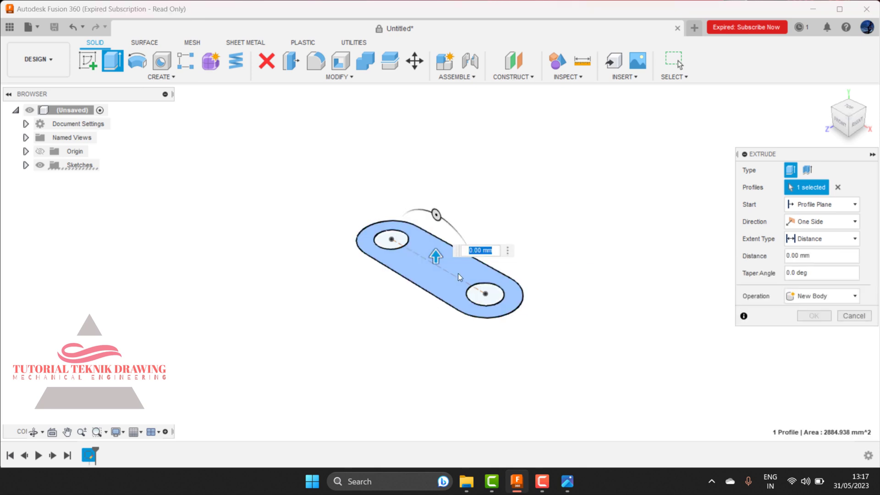
pyautogui.click(568, 482)
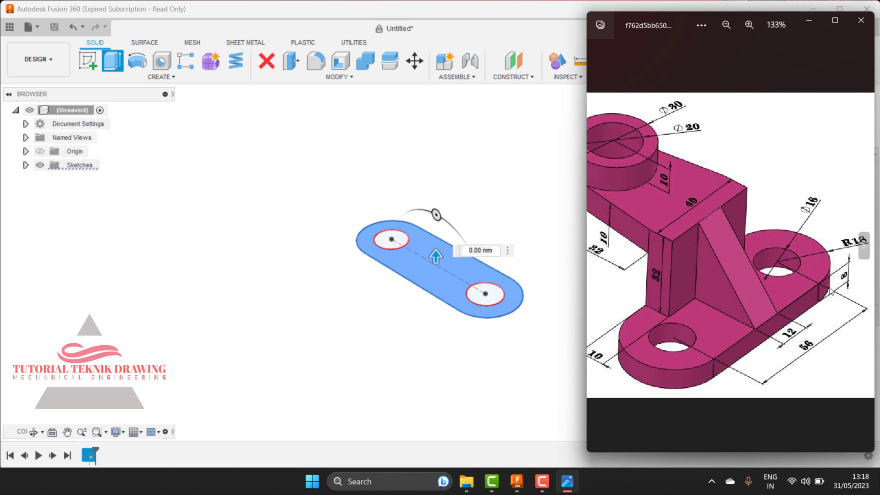
pyautogui.click(499, 248)
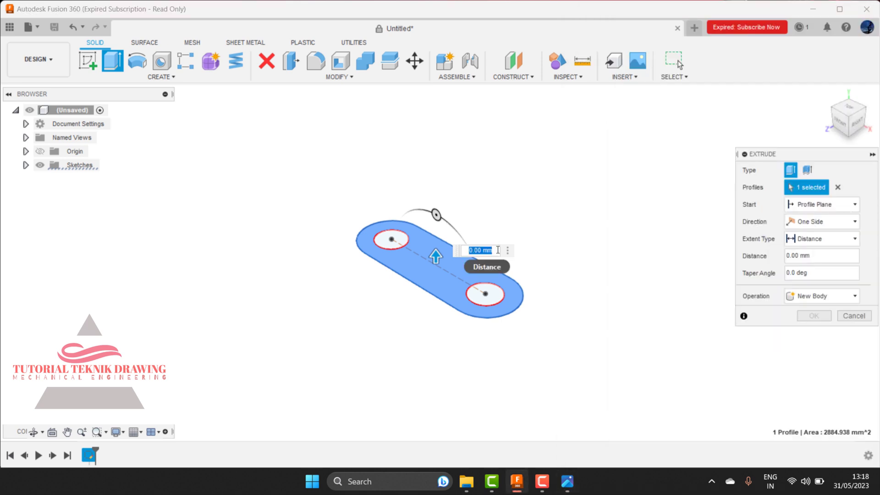
pyautogui.write('8')
pyautogui.press('Return')
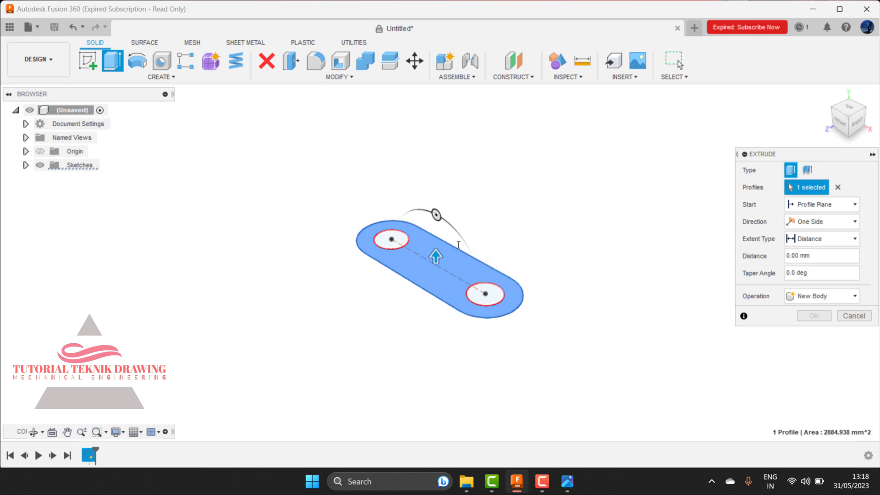
pyautogui.scroll(3, 439, 243)
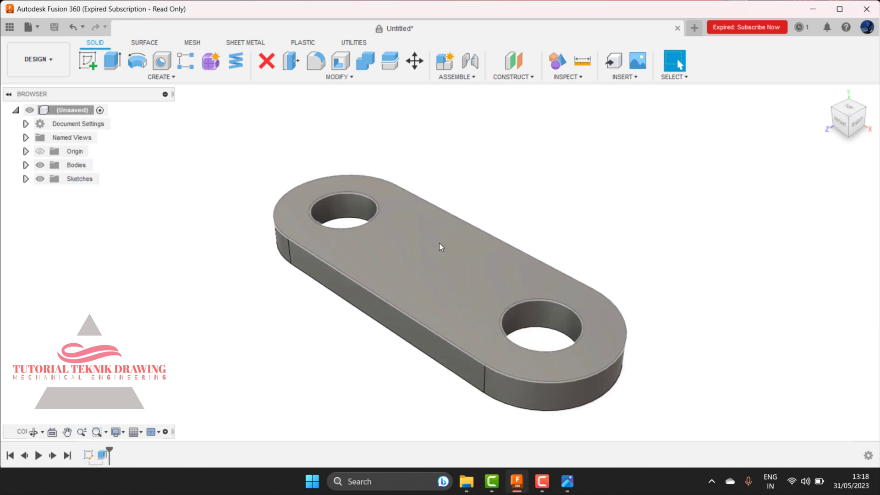
pyautogui.click(568, 481)
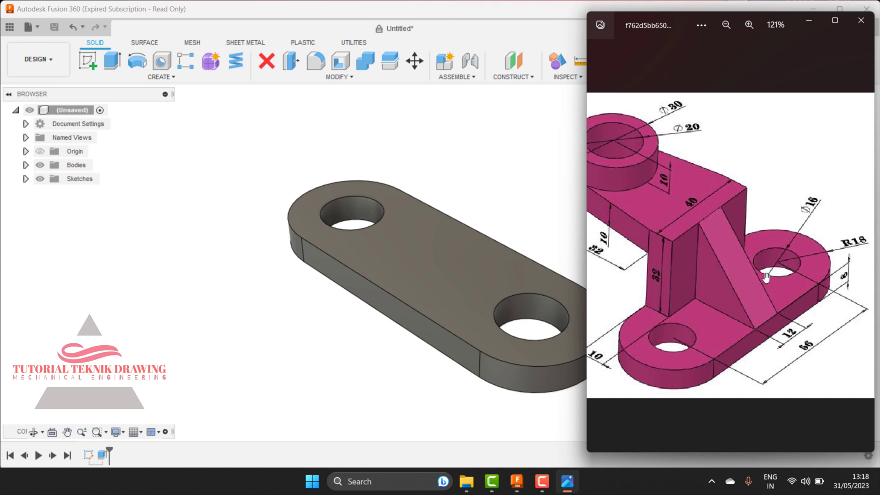
pyautogui.scroll(-2, 715, 255)
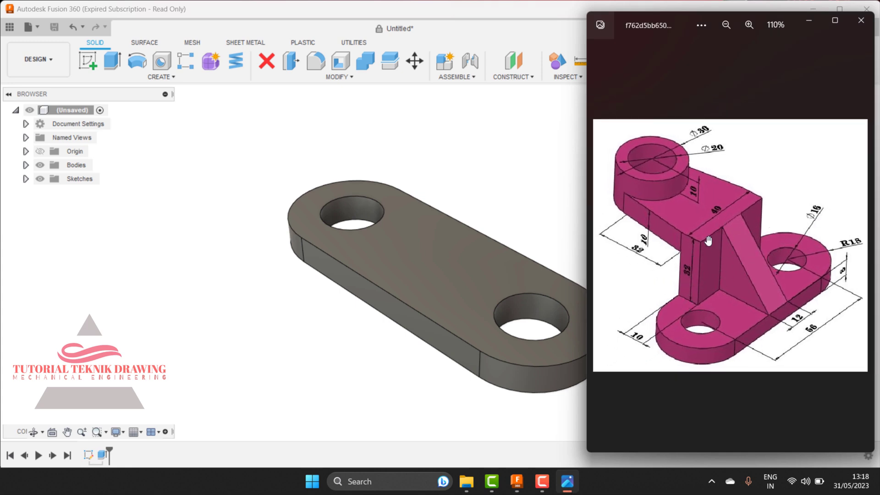
pyautogui.click(546, 235)
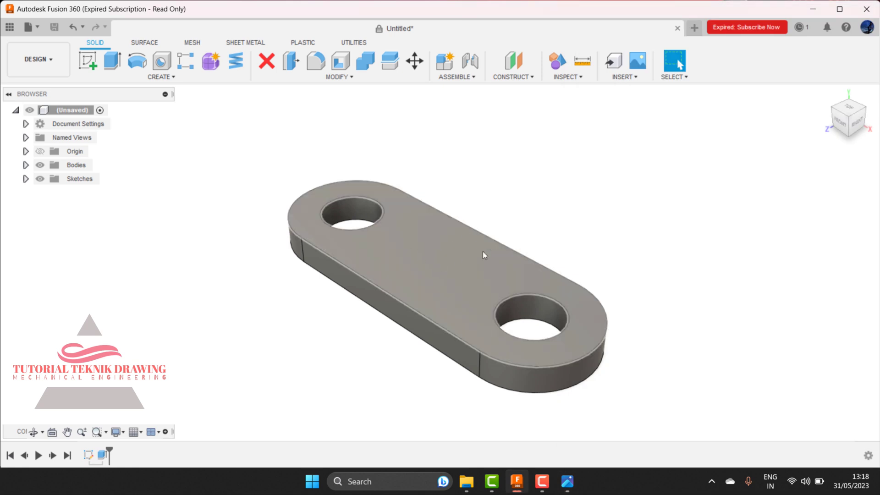
# Step: Start a new sketch on the base plate's top face, checking the reference drawing
pyautogui.click(431, 253)
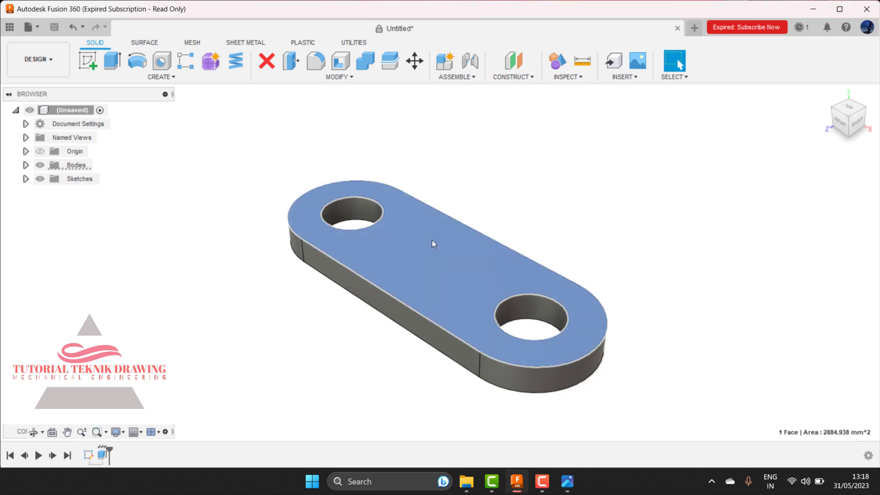
pyautogui.click(90, 58)
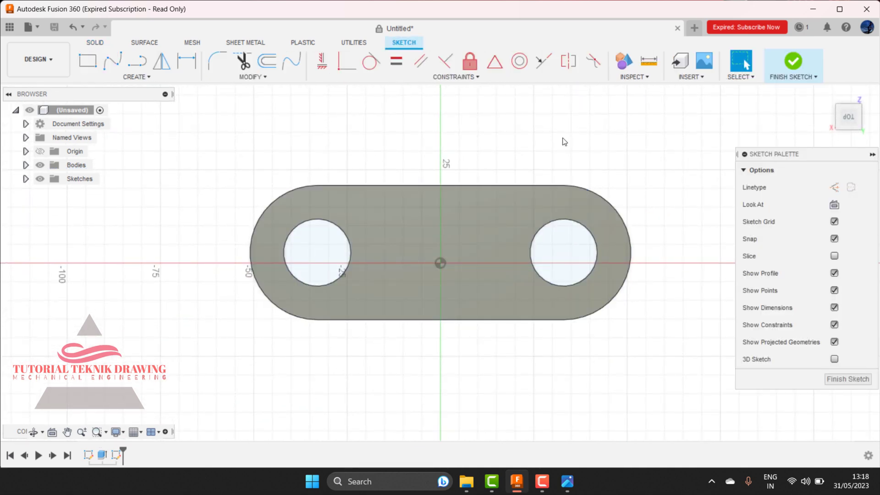
pyautogui.click(567, 481)
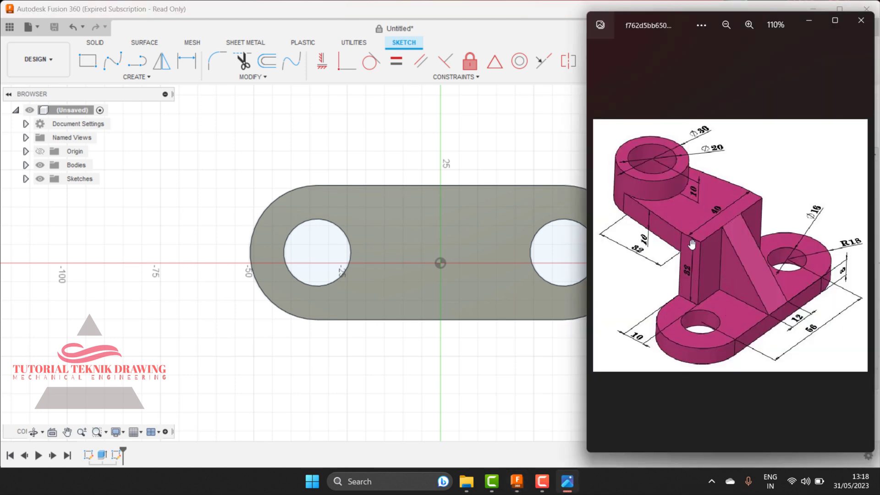
pyautogui.click(385, 144)
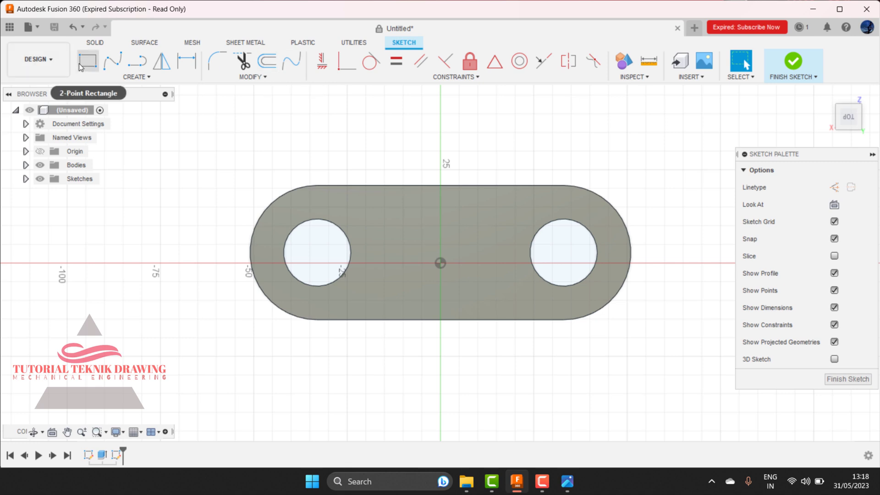
pyautogui.moveTo(87, 61)
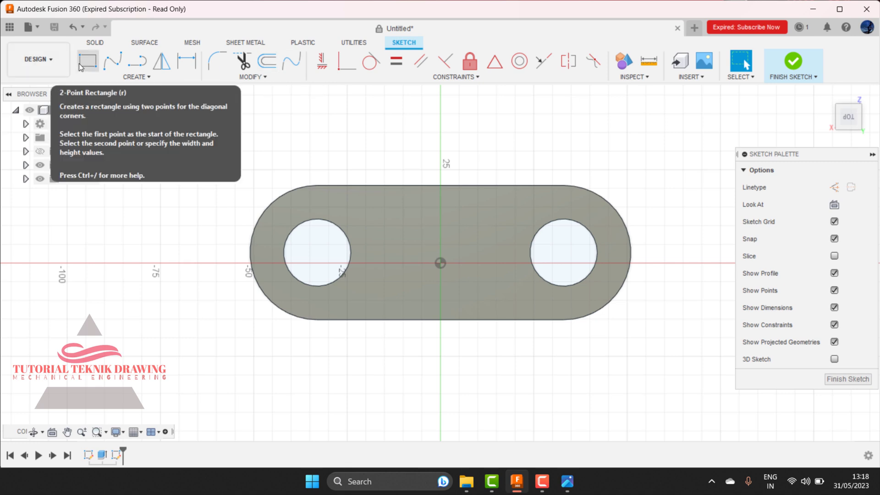
# Step: Draw a two-point rectangle along the plate's upper edge
pyautogui.click(87, 61)
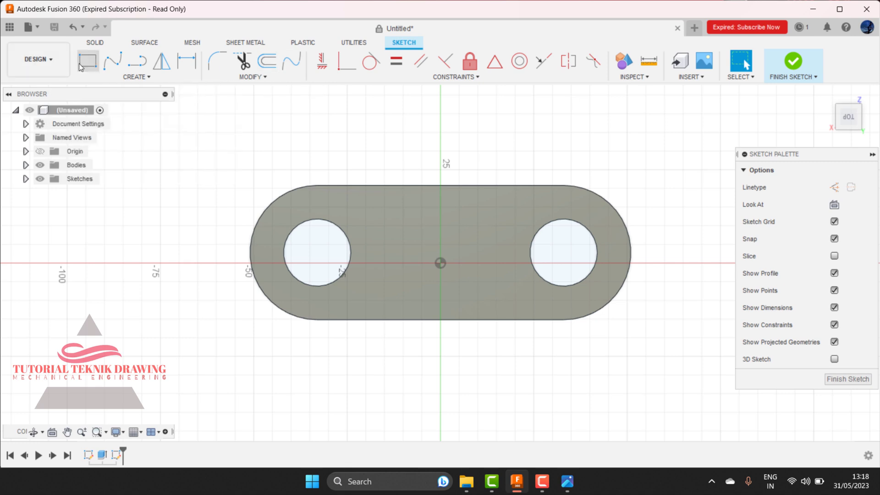
pyautogui.click(382, 186)
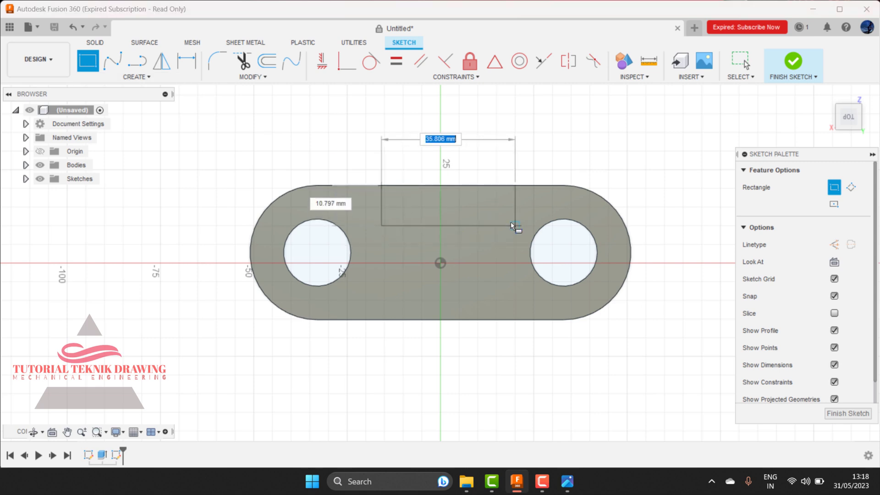
pyautogui.click(516, 225)
pyautogui.click(566, 482)
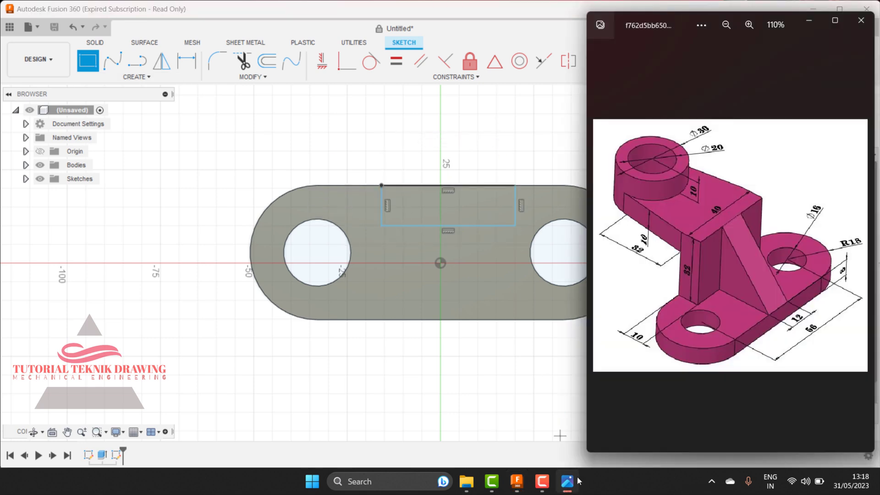
pyautogui.scroll(2, 719, 214)
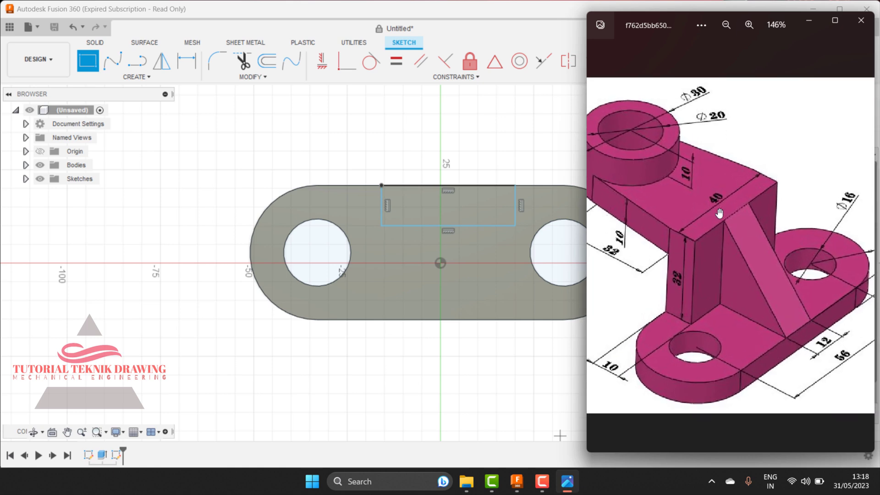
pyautogui.click(188, 68)
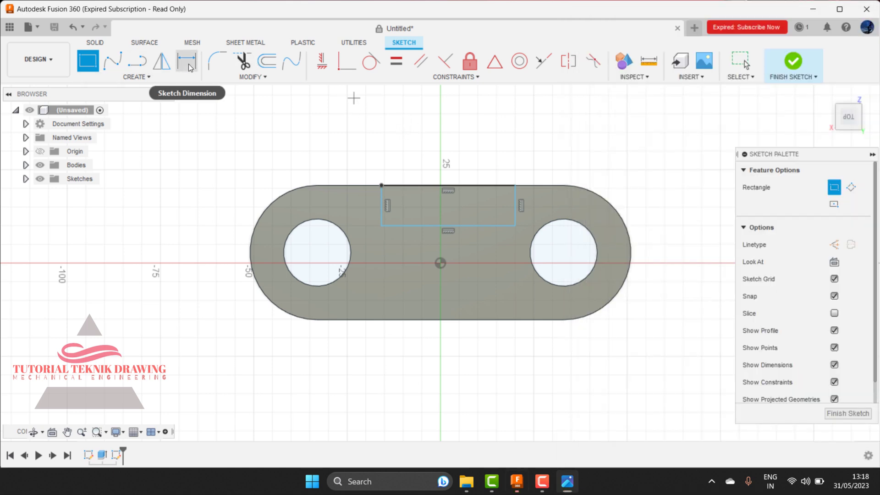
# Step: Dimension the rectangle's left and right sides each 20 mm from the origin
pyautogui.click(380, 202)
pyautogui.click(440, 263)
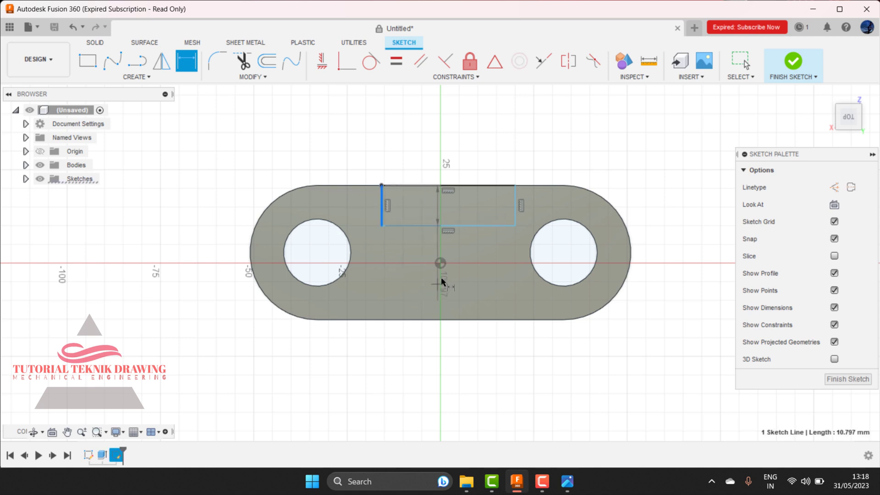
pyautogui.click(428, 159)
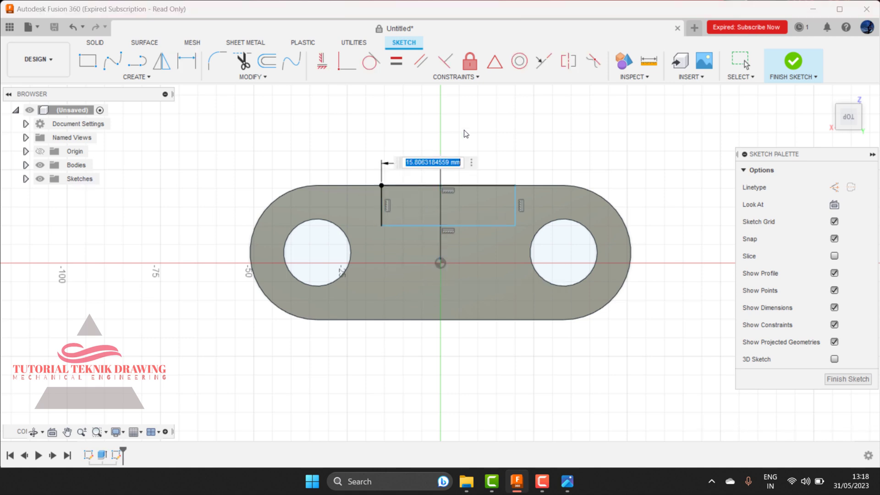
pyautogui.write('20')
pyautogui.press('Return')
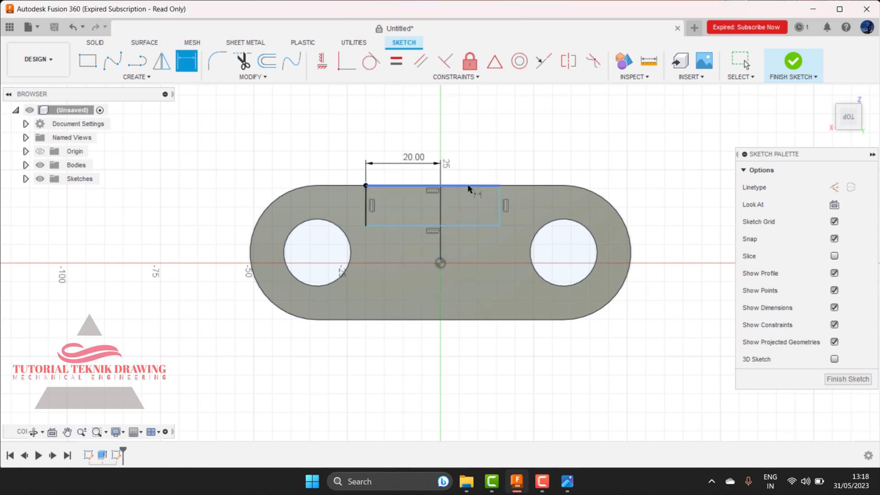
pyautogui.click(499, 205)
pyautogui.click(440, 263)
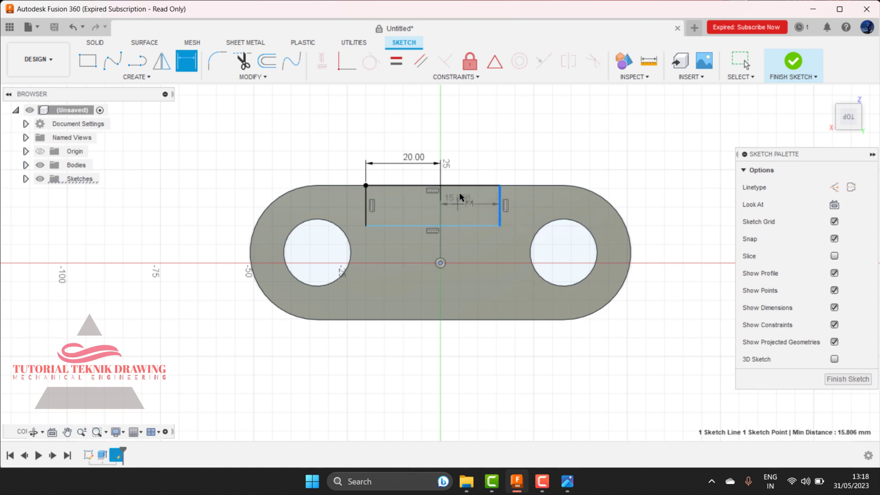
pyautogui.click(482, 160)
pyautogui.write('20')
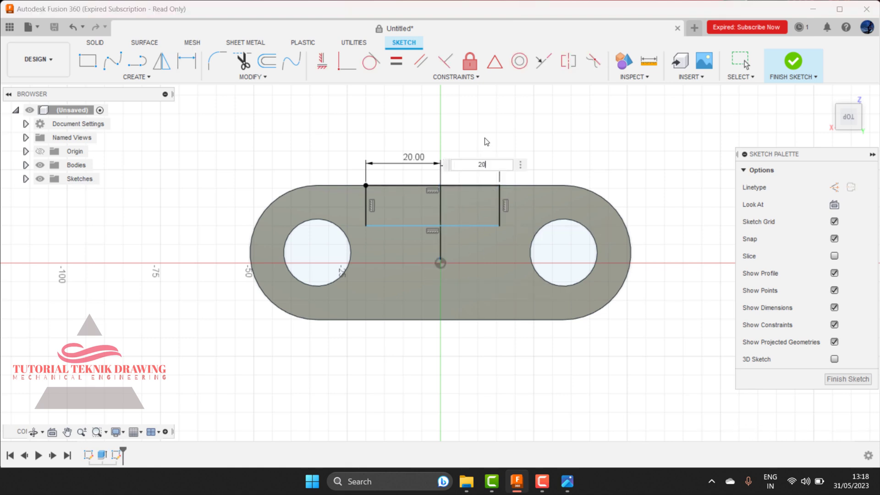
pyautogui.press('Return')
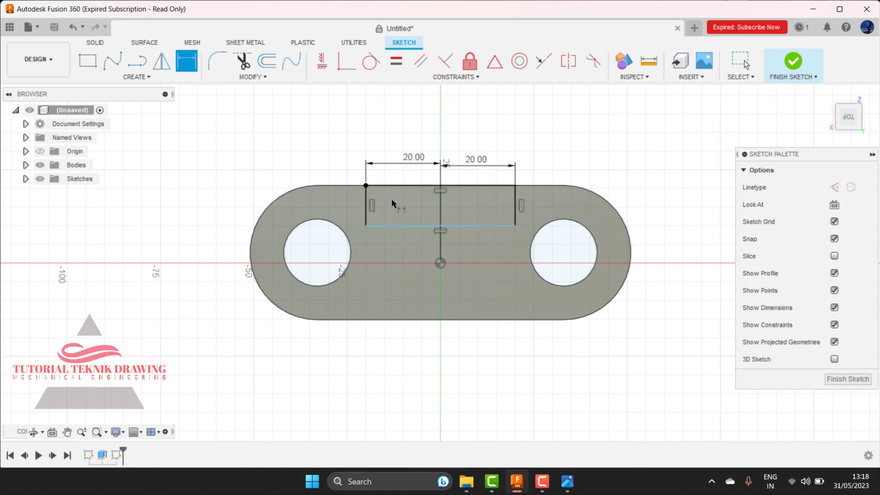
# Step: Set the rectangle's height to 10 mm
pyautogui.click(567, 481)
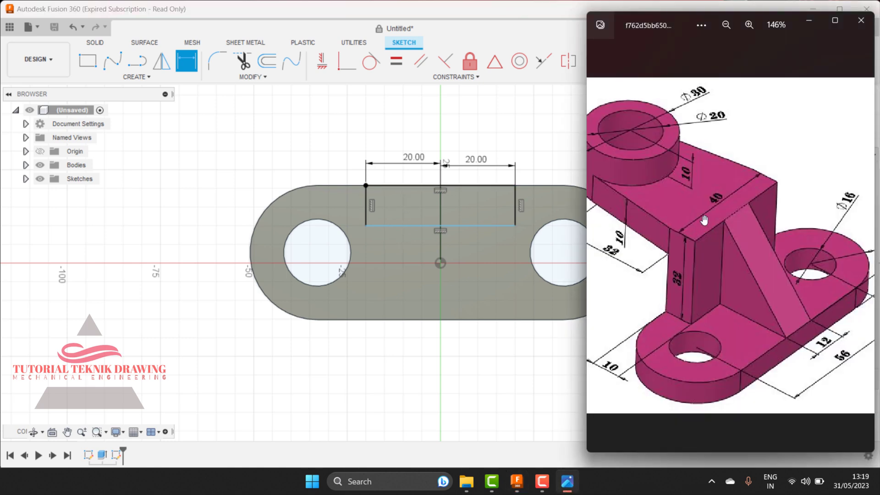
pyautogui.click(401, 186)
pyautogui.click(376, 225)
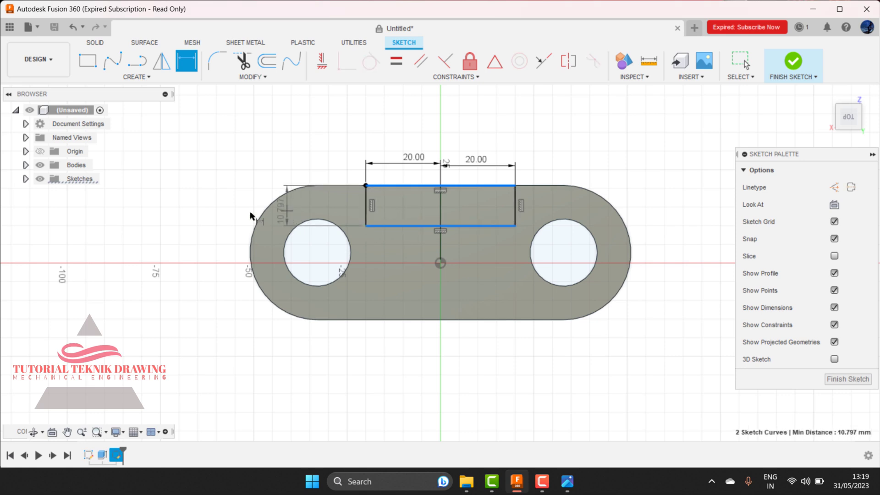
pyautogui.click(261, 176)
pyautogui.write('10')
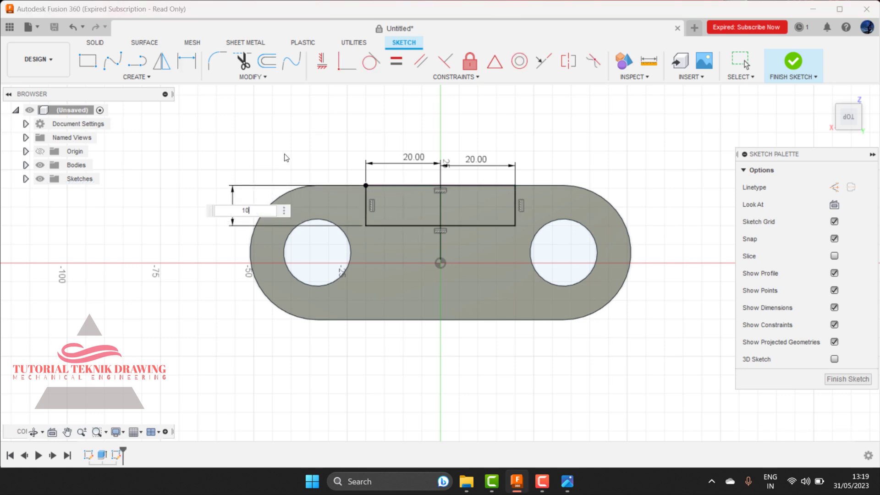
pyautogui.press('Return')
pyautogui.click(567, 481)
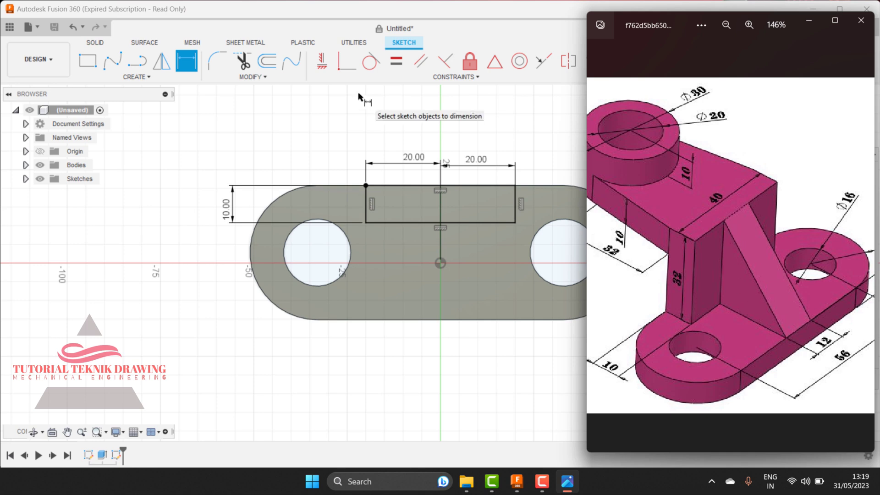
pyautogui.click(147, 78)
pyautogui.moveTo(113, 101)
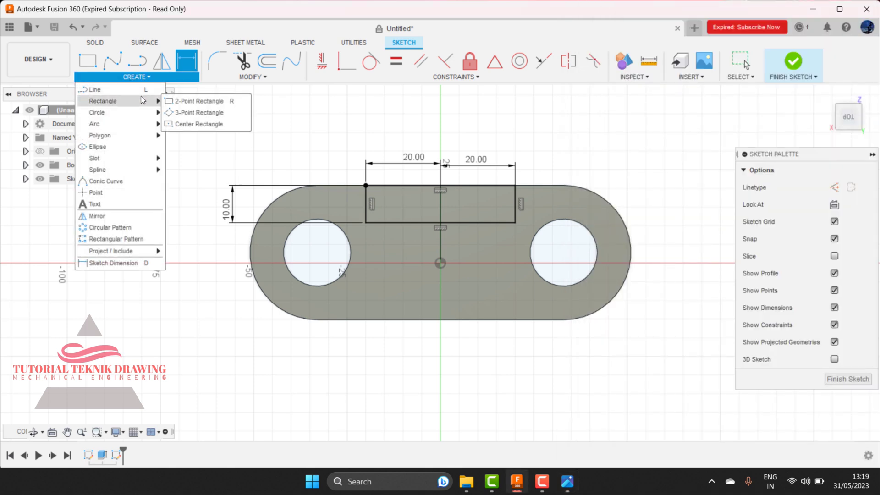
# Step: Draw a stem rectangle from the top rectangle's bottom edge down to the plate's lower edge
pyautogui.click(167, 125)
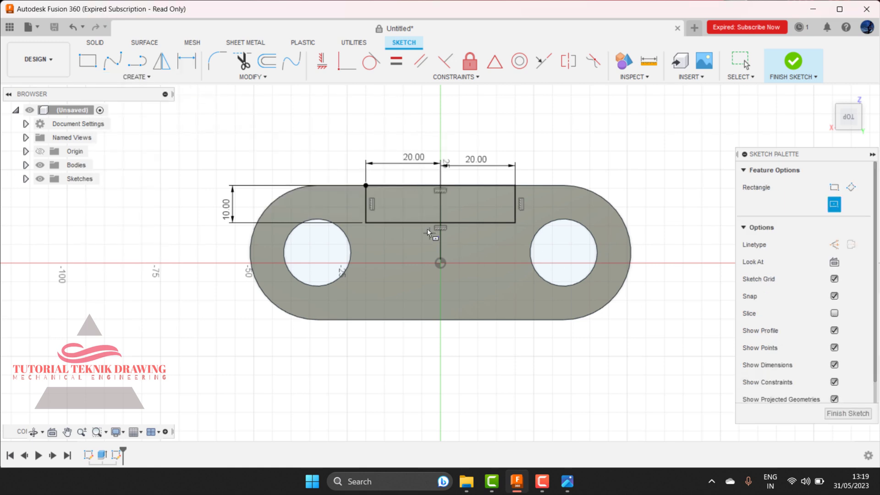
pyautogui.click(416, 222)
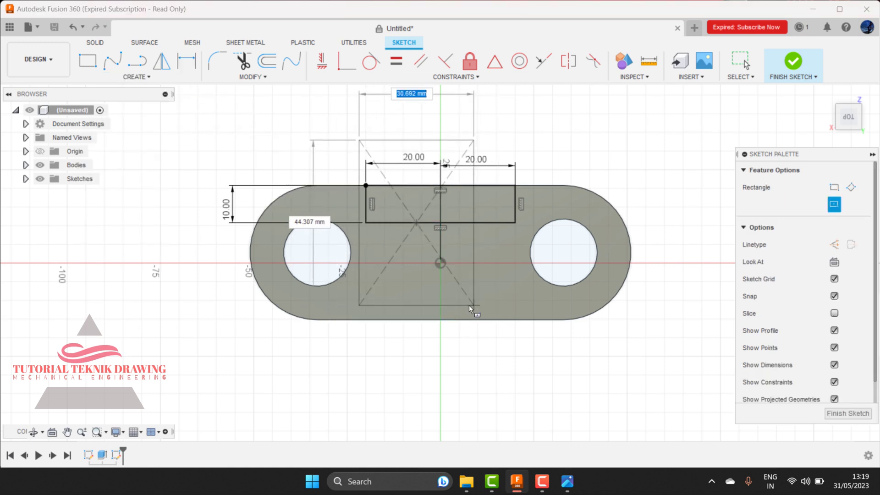
pyautogui.press('Escape')
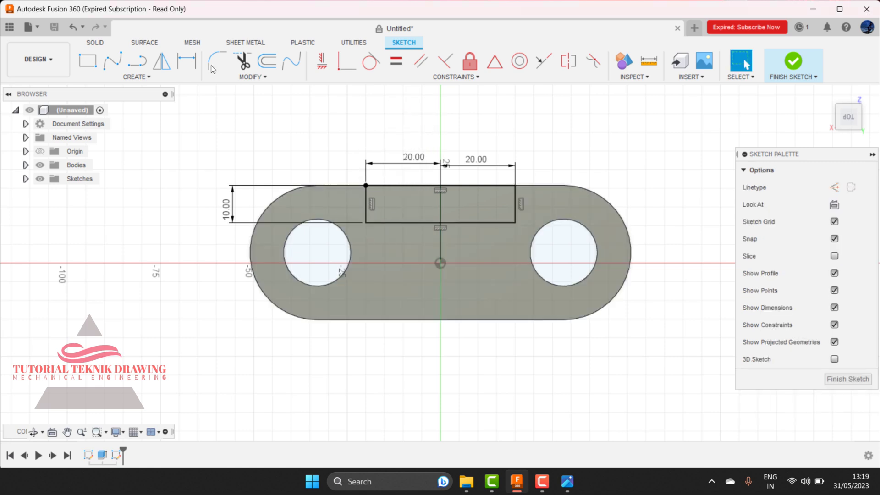
pyautogui.click(93, 58)
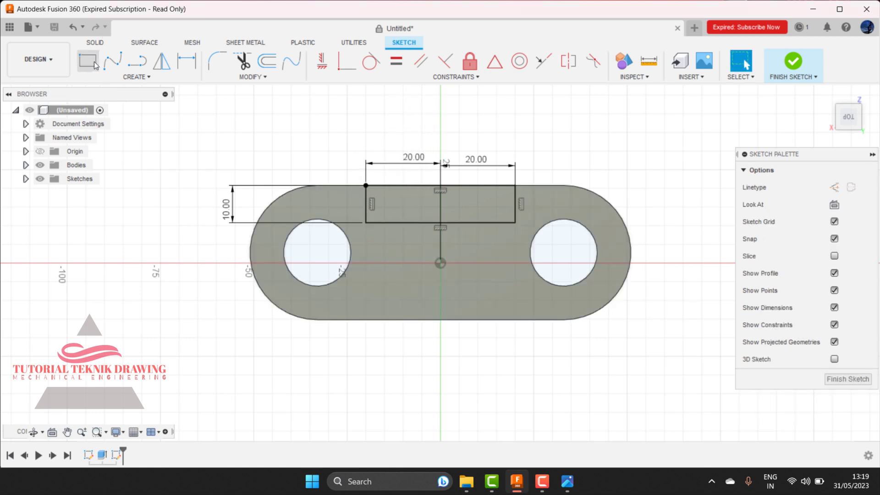
pyautogui.click(412, 222)
pyautogui.click(461, 319)
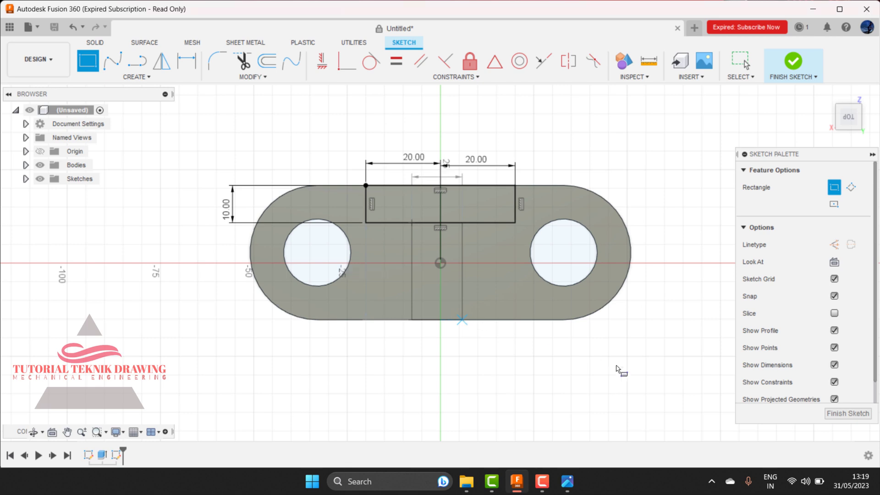
pyautogui.click(567, 481)
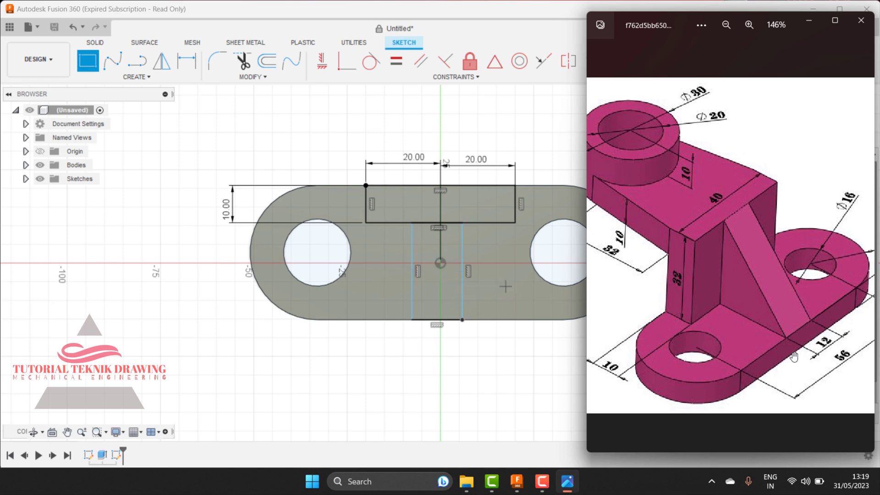
pyautogui.click(809, 20)
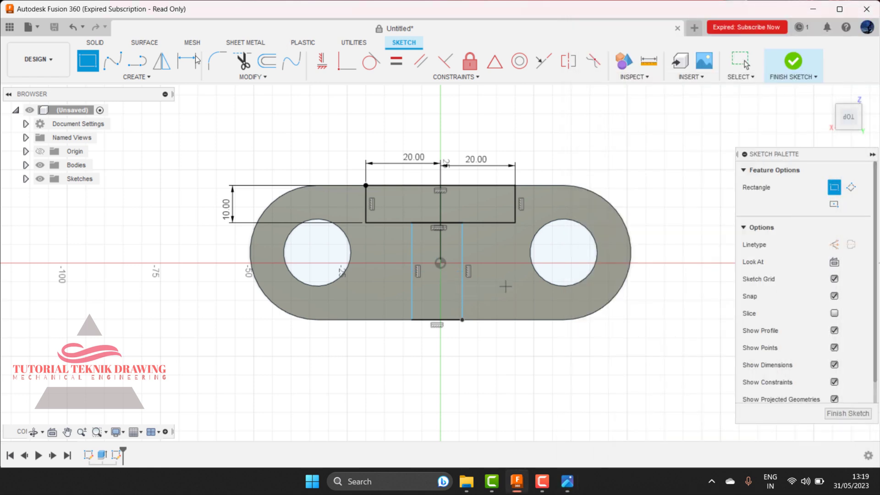
# Step: Dimension the stem's sides 6 mm either side of the centre axis
pyautogui.click(196, 57)
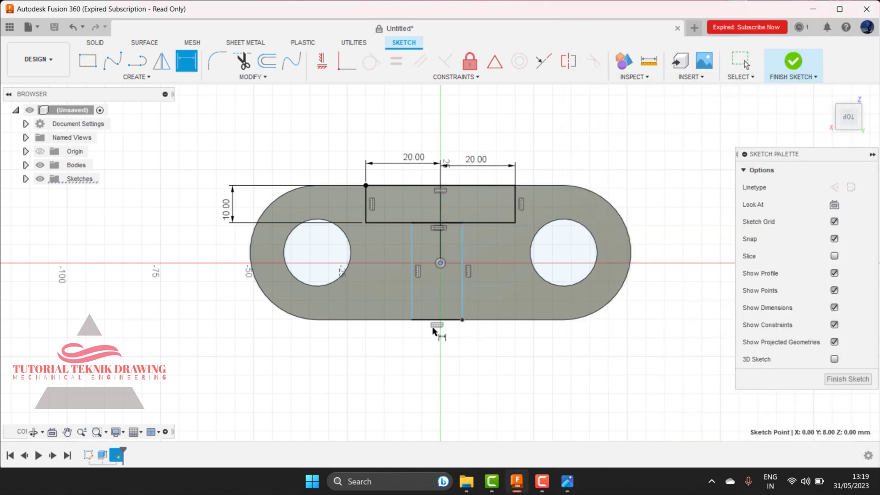
pyautogui.click(412, 298)
pyautogui.click(420, 366)
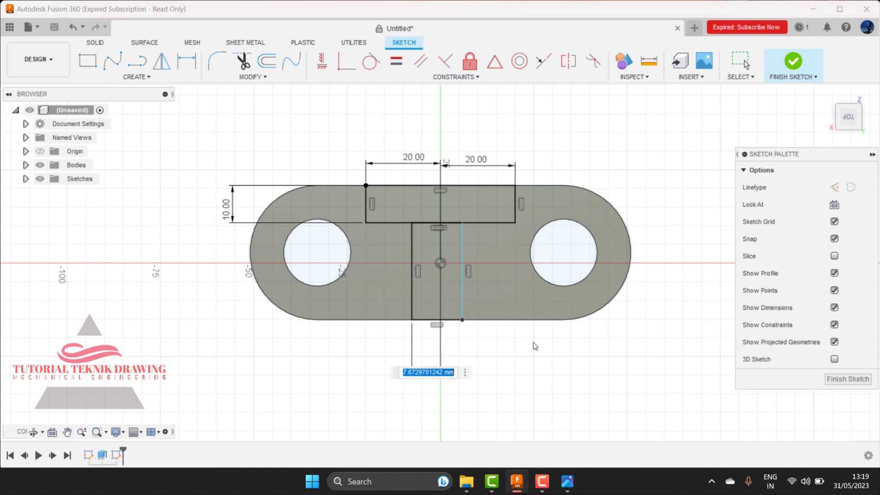
pyautogui.write('5')
pyautogui.press('Return')
pyautogui.click(468, 287)
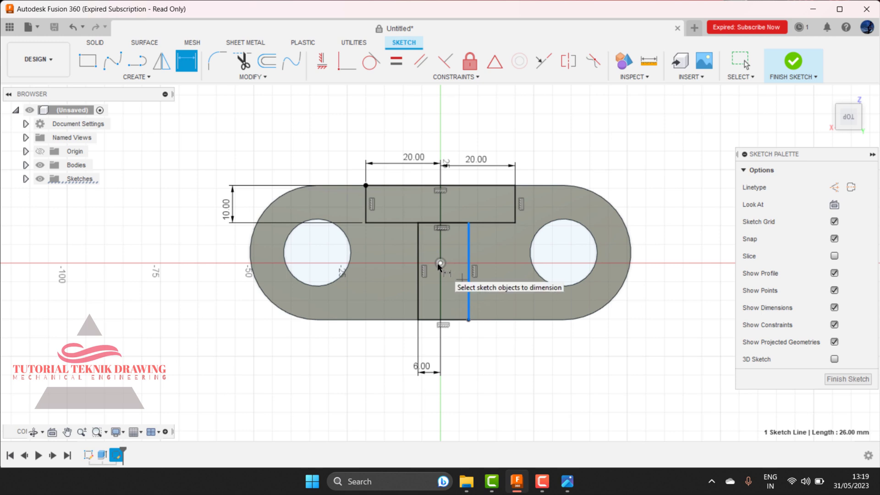
pyautogui.click(440, 263)
pyautogui.click(475, 362)
pyautogui.write('6')
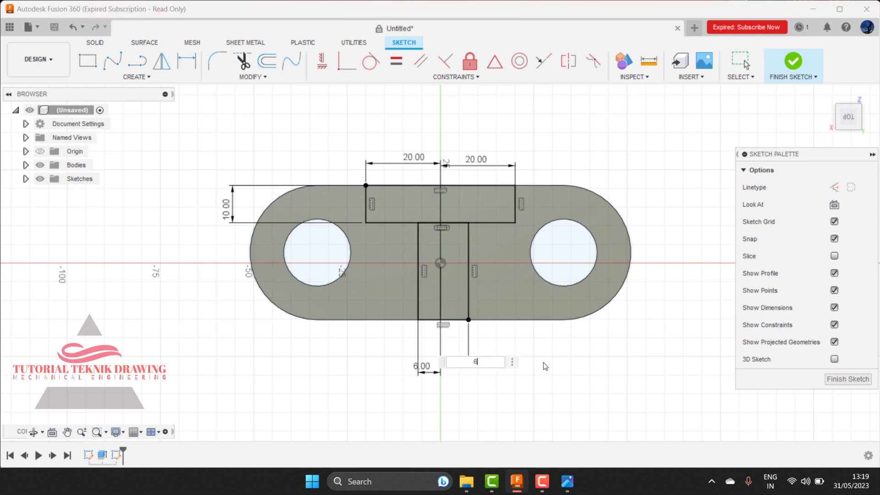
pyautogui.press('Return')
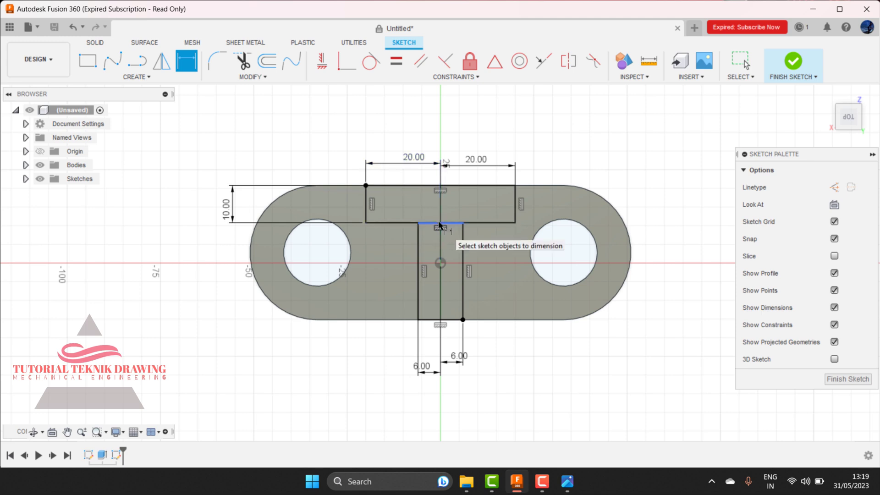
# Step: Trim the shared line into one T-shaped outline and finish the sketch
pyautogui.click(242, 61)
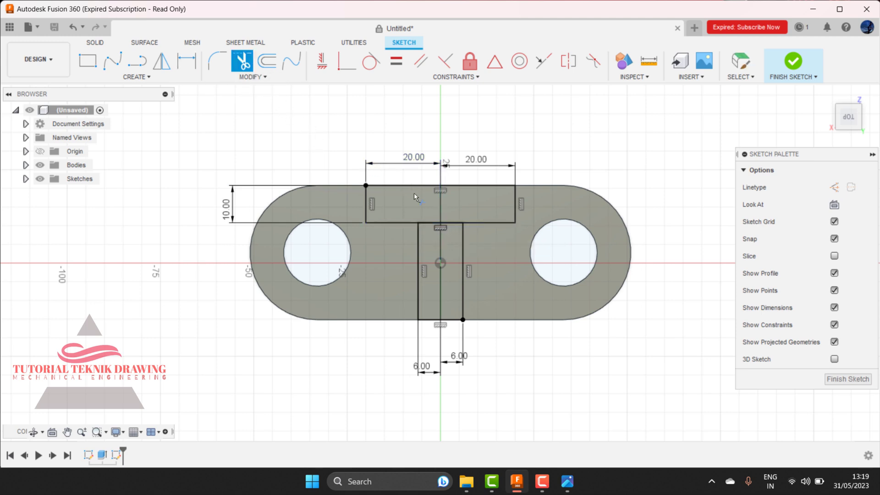
pyautogui.click(431, 222)
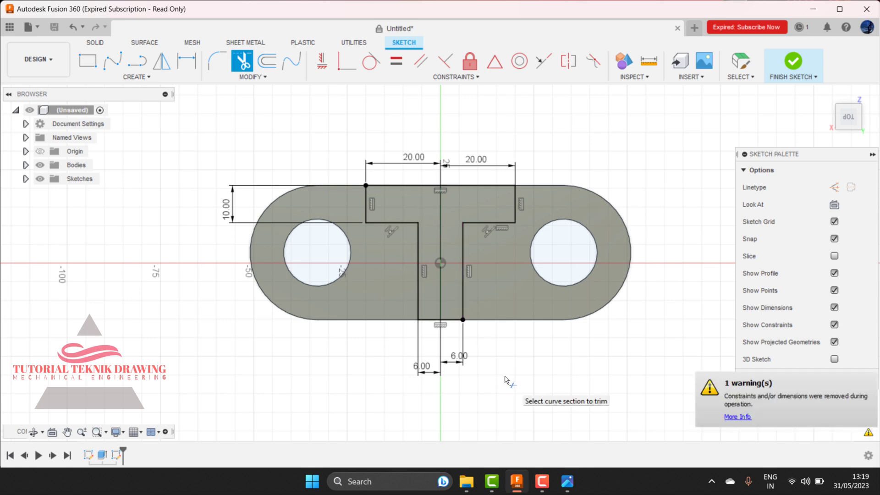
pyautogui.click(792, 61)
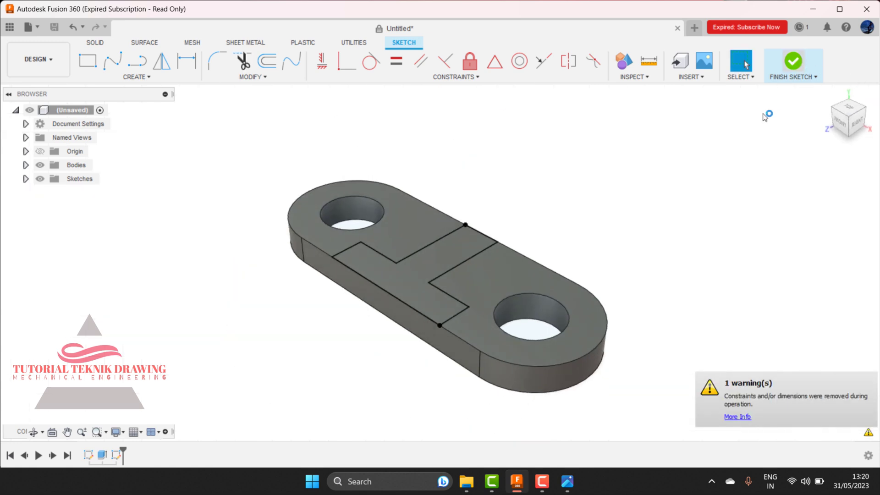
# Step: Extrude the T-shaped profile 32 mm upward as a new body
pyautogui.click(114, 61)
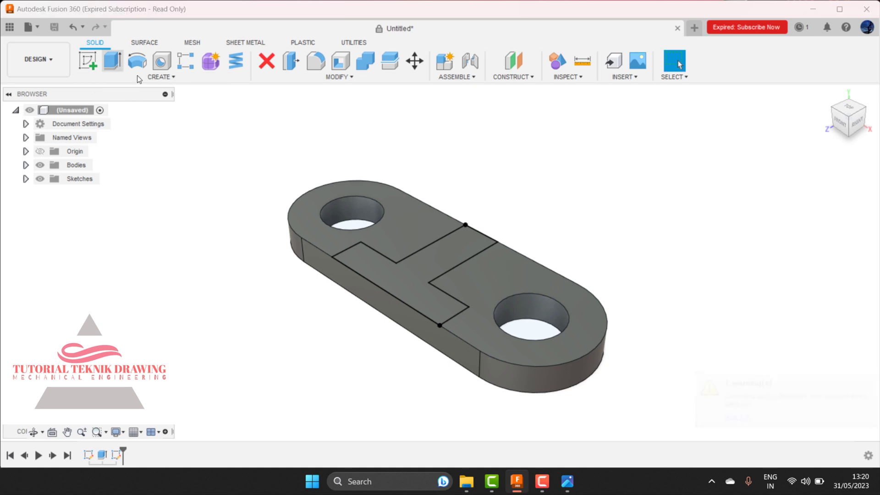
pyautogui.click(422, 273)
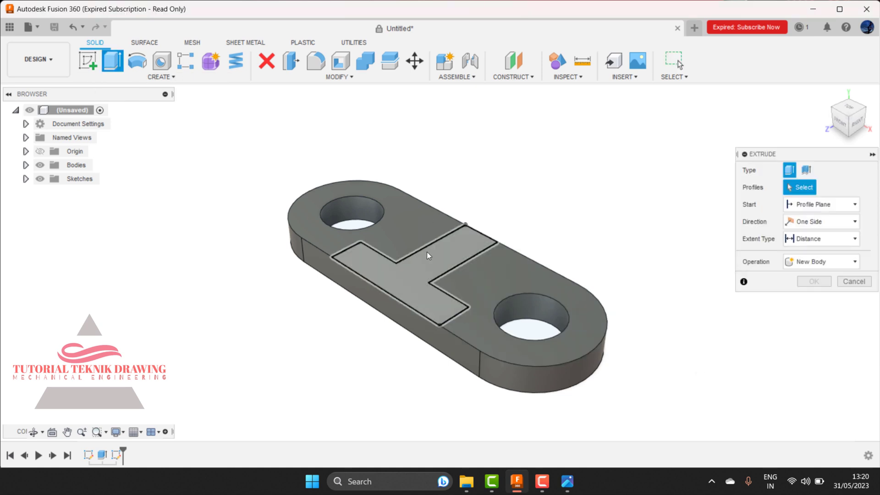
pyautogui.click(562, 487)
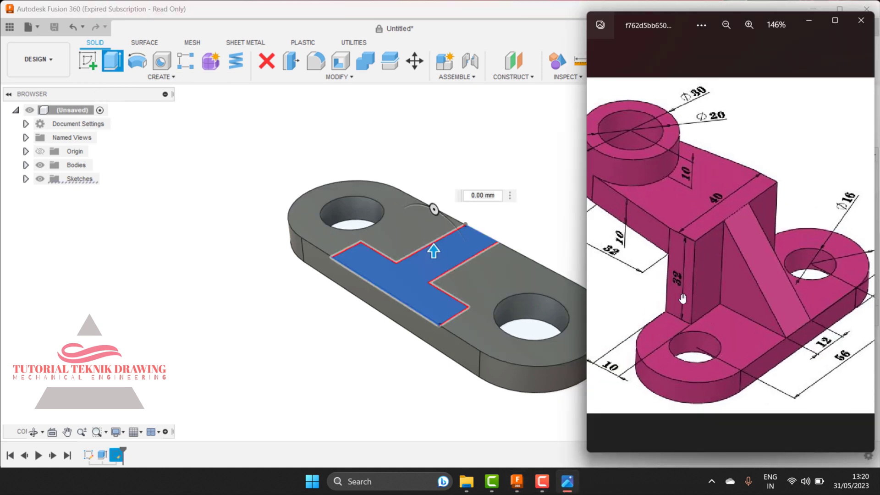
pyautogui.click(499, 197)
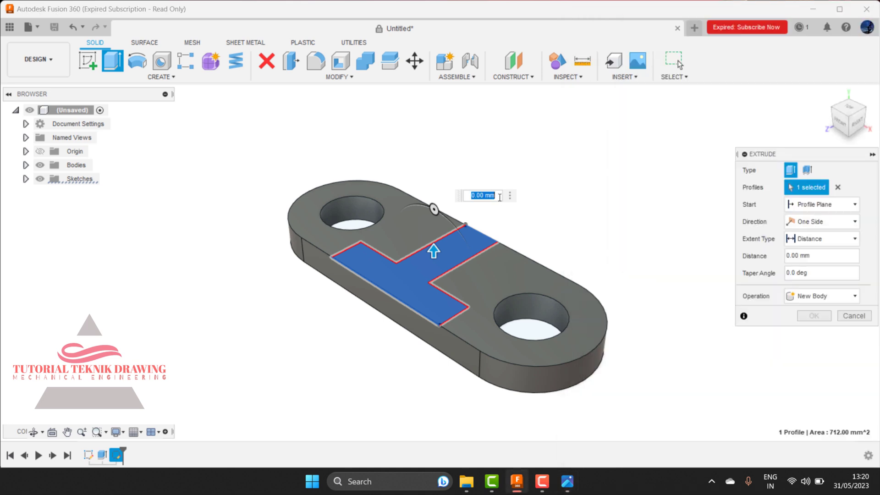
pyautogui.write('32')
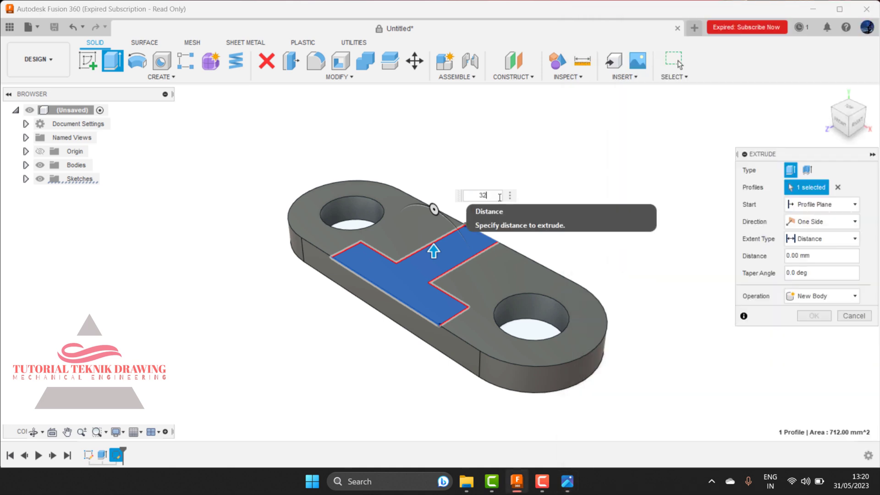
pyautogui.press('Return')
pyautogui.click(820, 317)
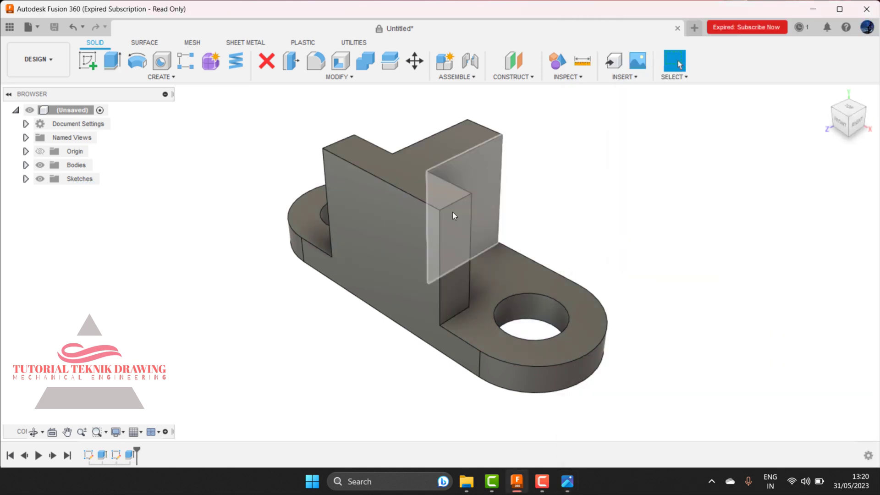
# Step: Orbit the model, compare it with the reference drawing, and select the upright's inner face
pyautogui.click(33, 432)
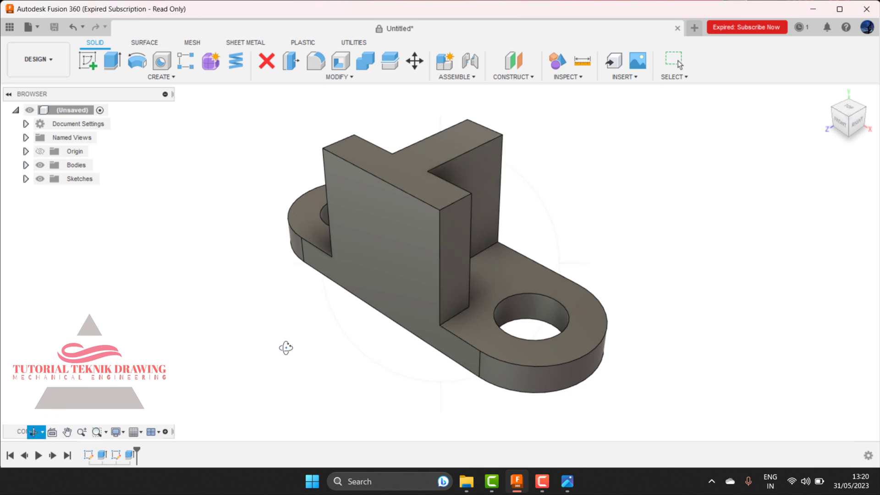
pyautogui.moveTo(286, 348)
pyautogui.mouseDown()
pyautogui.moveTo(271, 324)
pyautogui.moveTo(167, 340)
pyautogui.moveTo(239, 337)
pyautogui.mouseUp()
pyautogui.click(567, 481)
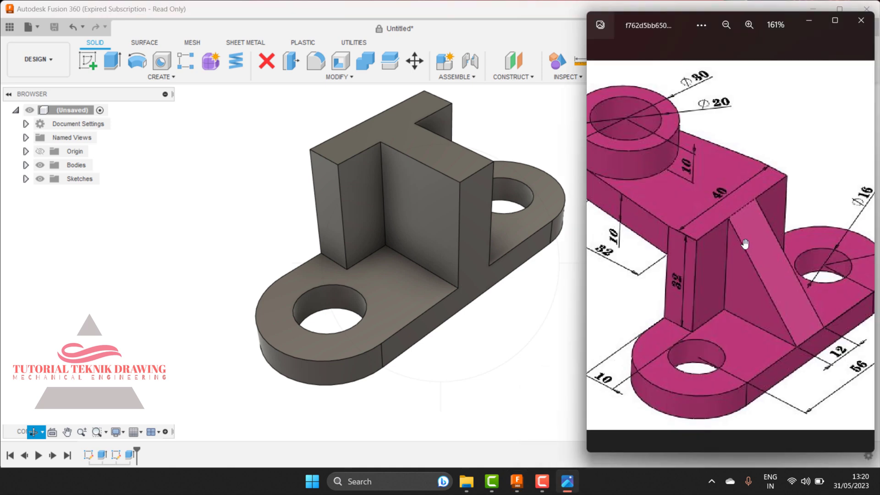
pyautogui.click(504, 298)
pyautogui.click(434, 197)
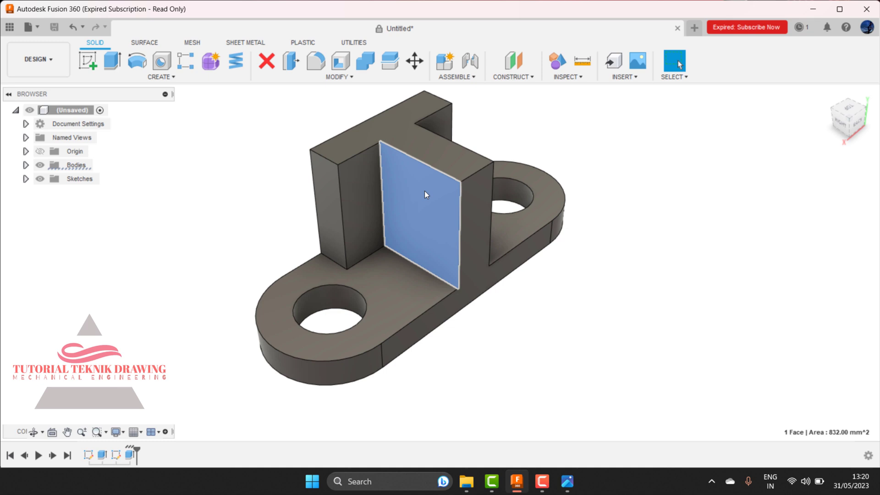
# Step: Sketch a diagonal line on the face from the block's top edge to its lower-right corner
pyautogui.click(94, 60)
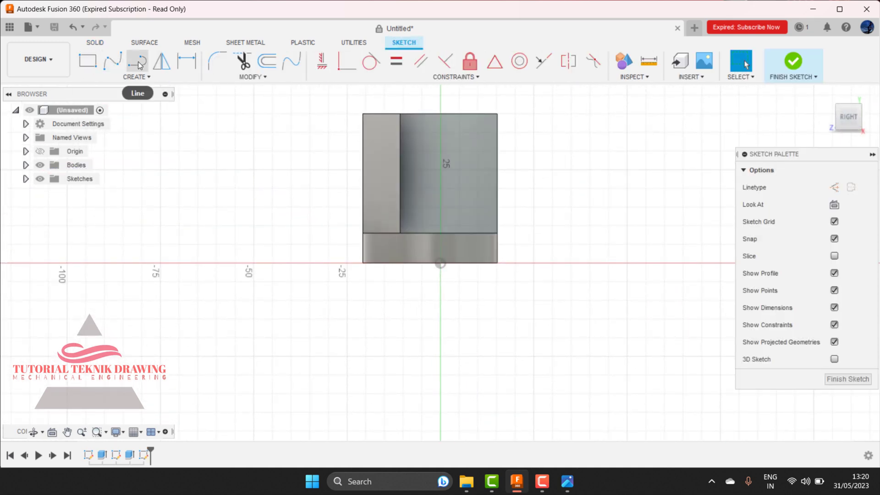
pyautogui.click(137, 60)
pyautogui.click(400, 113)
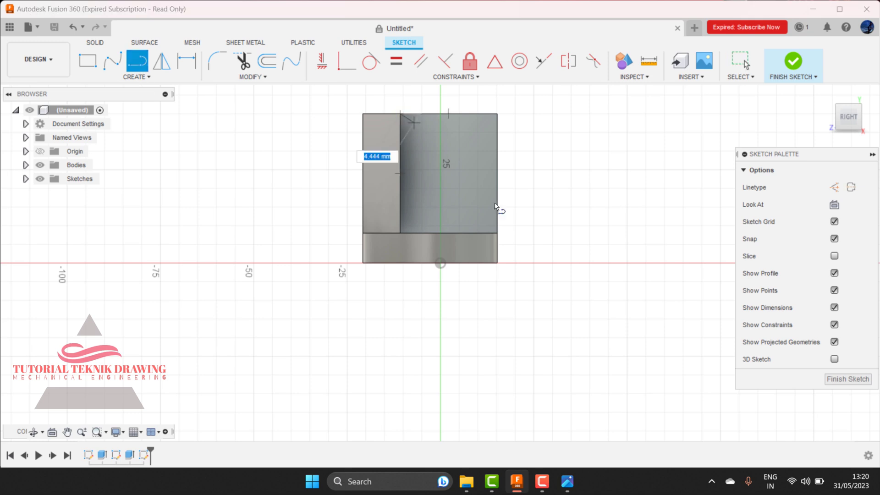
pyautogui.click(497, 233)
pyautogui.press('Escape')
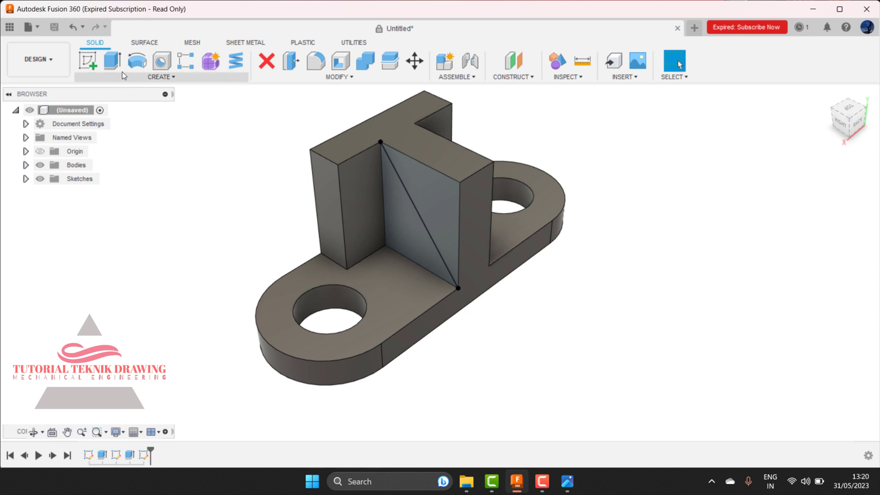
# Step: Cut the triangular profile -35 mm to leave a sloped rib
pyautogui.click(113, 60)
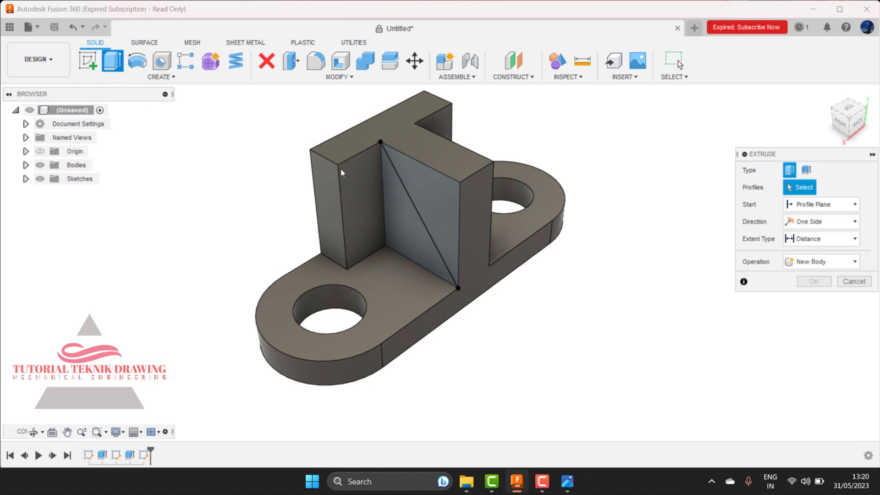
pyautogui.click(440, 186)
pyautogui.write('-3')
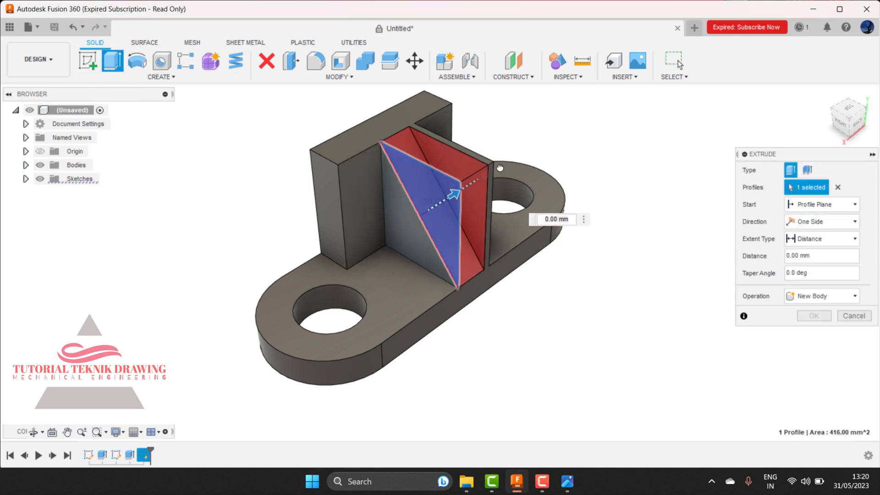
pyautogui.write('5')
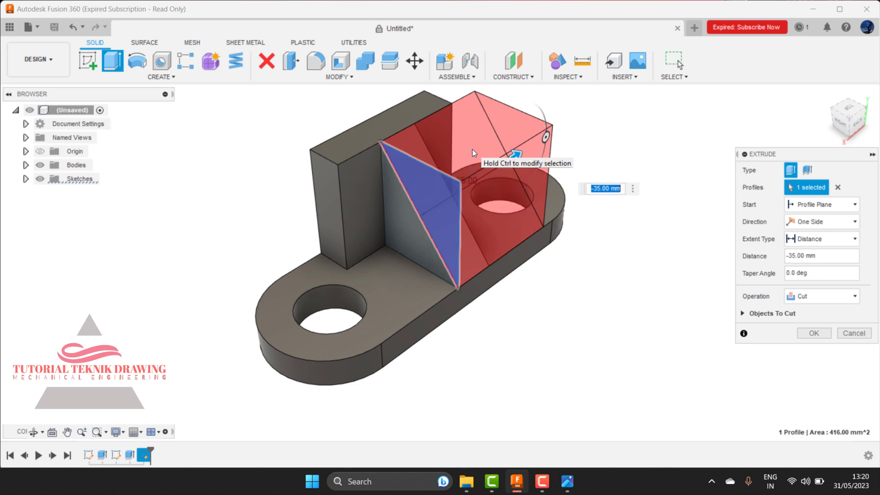
pyautogui.click(832, 333)
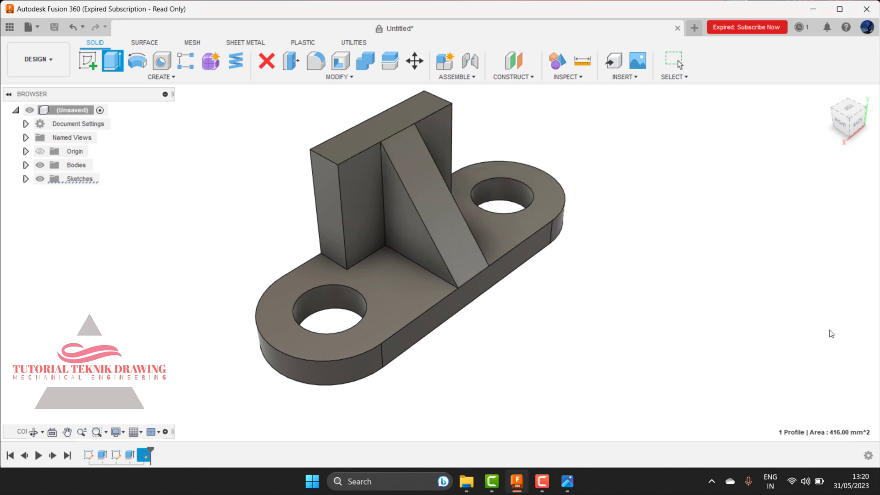
pyautogui.click(563, 489)
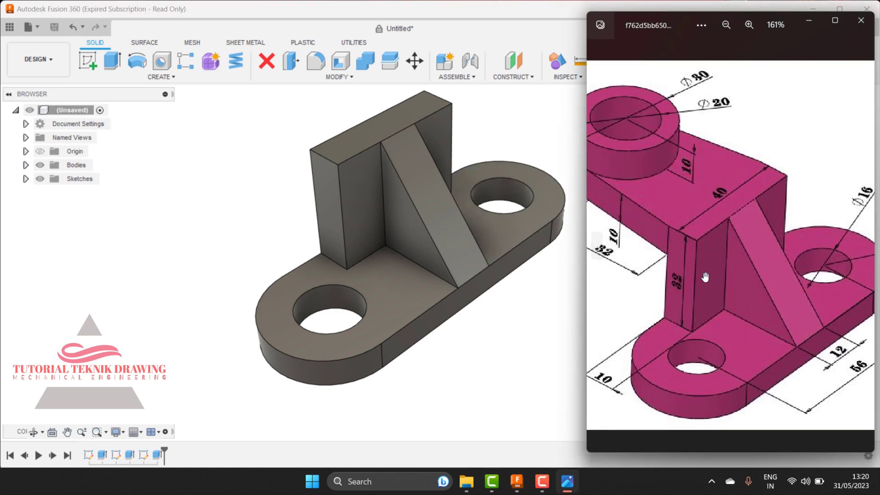
# Step: Orbit to the upright's broad flat face and start a sketch on it
pyautogui.scroll(-2, 703, 256)
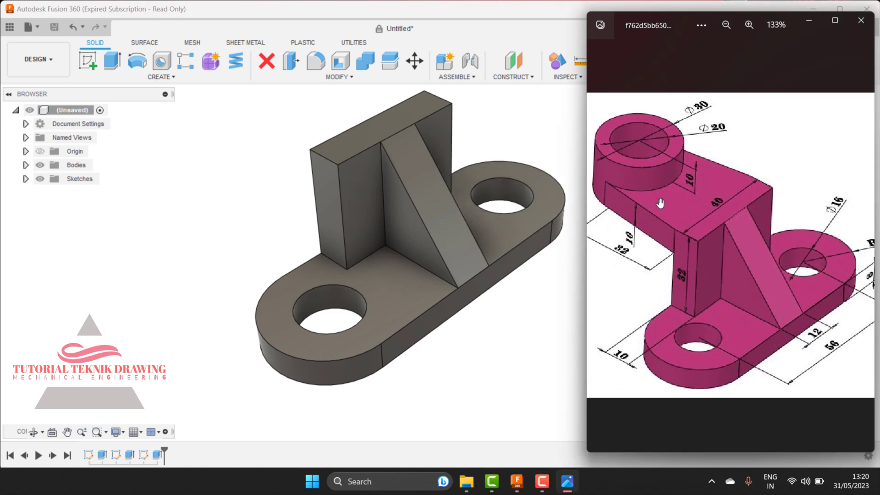
pyautogui.click(537, 306)
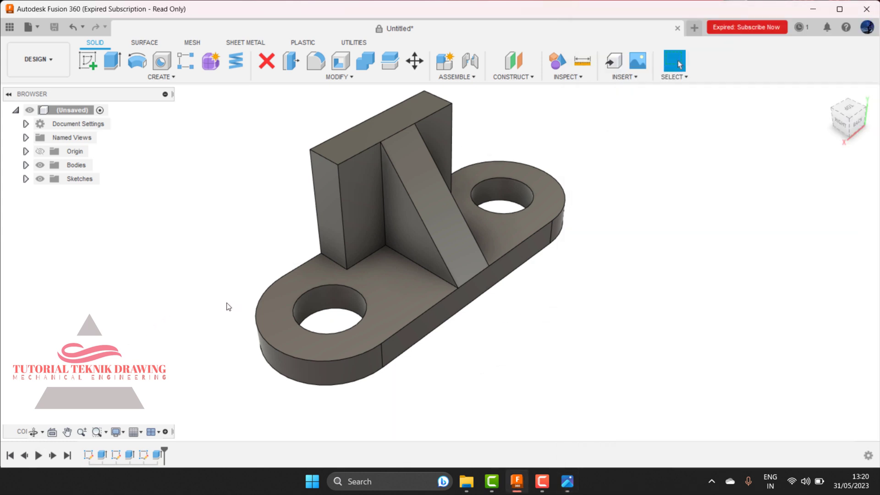
pyautogui.click(33, 432)
pyautogui.moveTo(226, 276)
pyautogui.mouseDown()
pyautogui.moveTo(328, 286)
pyautogui.moveTo(310, 271)
pyautogui.moveTo(558, 173)
pyautogui.mouseUp()
pyautogui.rightClick(580, 156)
pyautogui.click(615, 165)
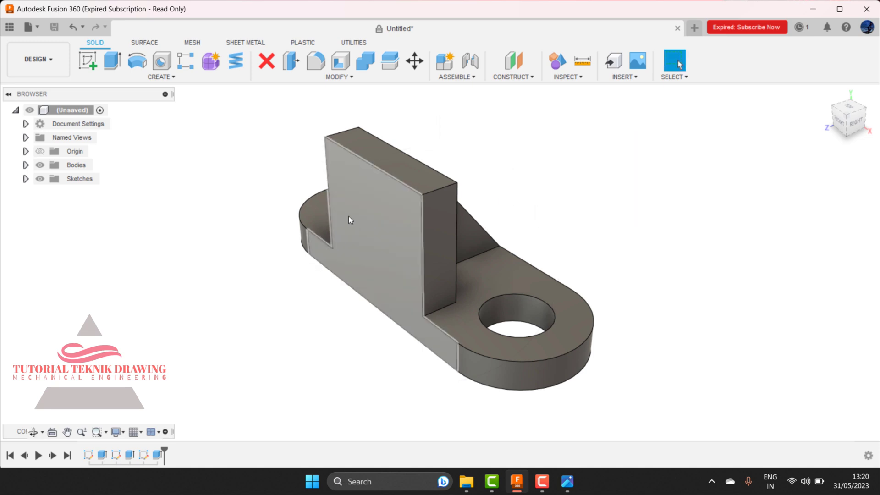
pyautogui.click(368, 208)
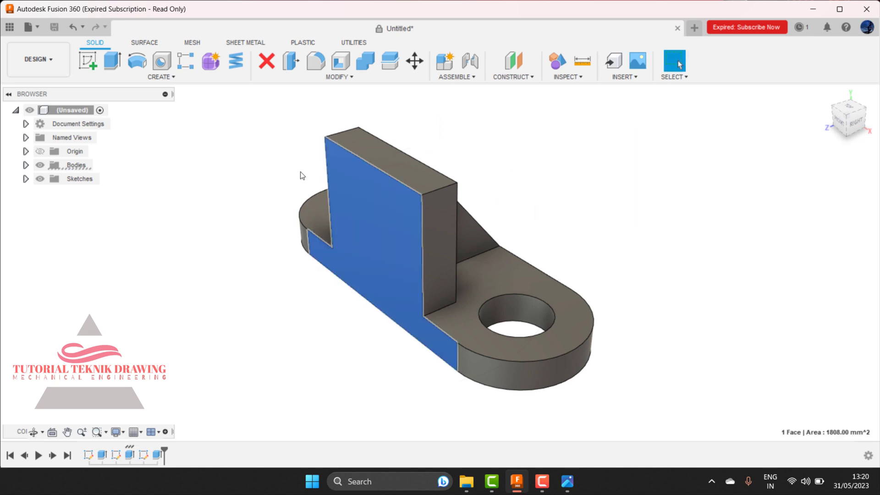
pyautogui.click(84, 67)
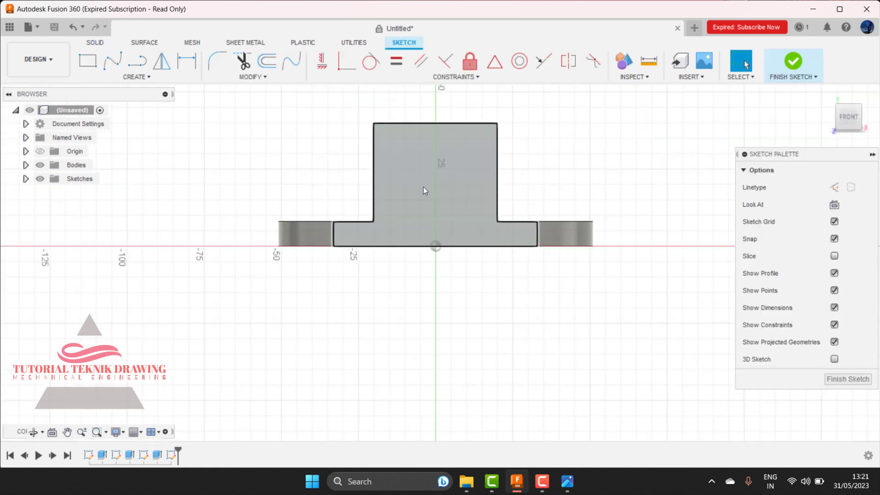
pyautogui.click(575, 477)
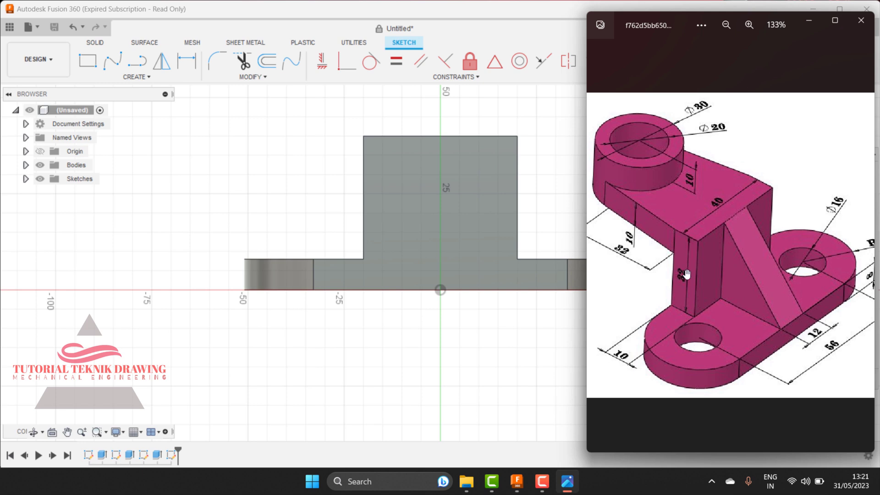
pyautogui.click(313, 107)
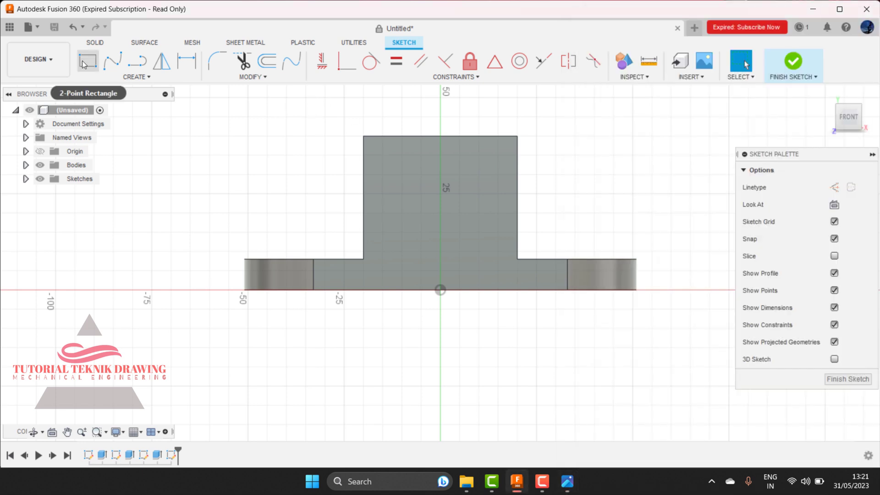
# Step: Draw a rectangle across the upright's top, dimension it 10 mm tall, and finish the sketch
pyautogui.click(84, 63)
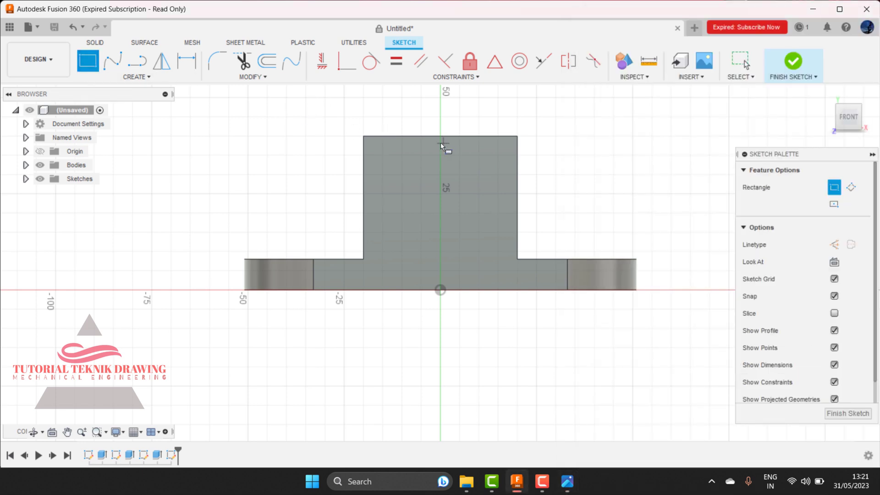
pyautogui.click(363, 136)
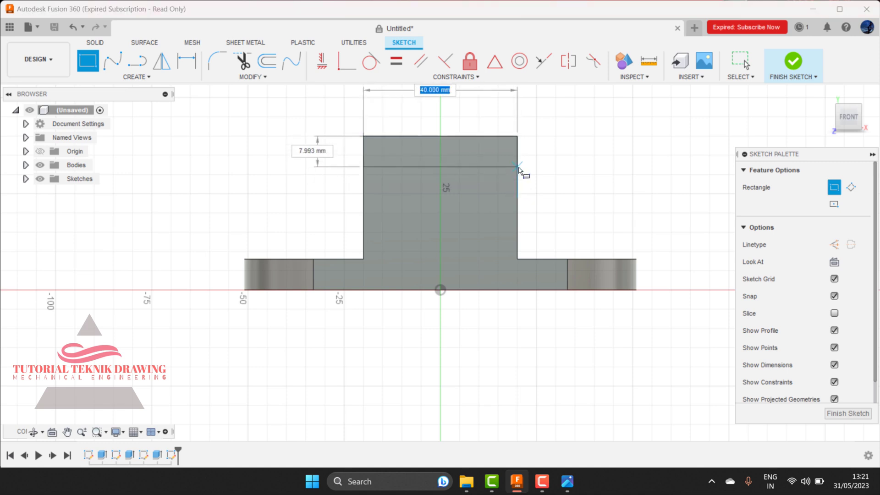
pyautogui.click(518, 167)
pyautogui.click(568, 482)
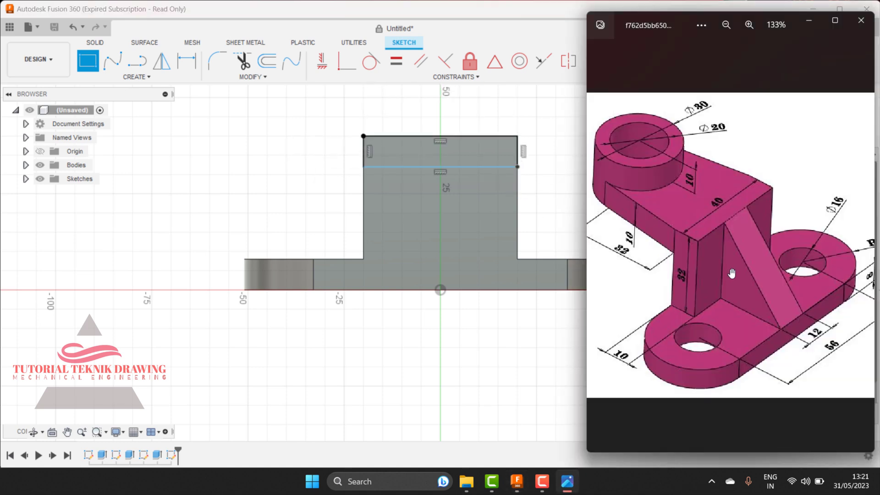
pyautogui.moveTo(632, 242)
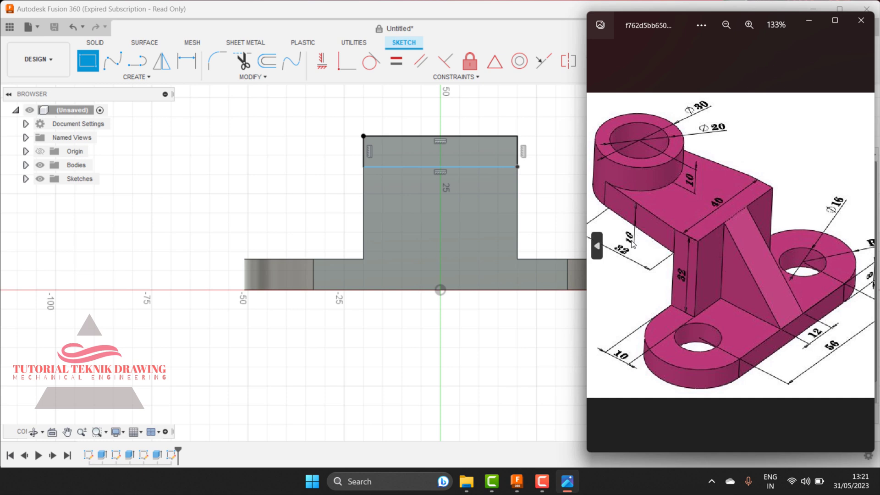
pyautogui.click(183, 54)
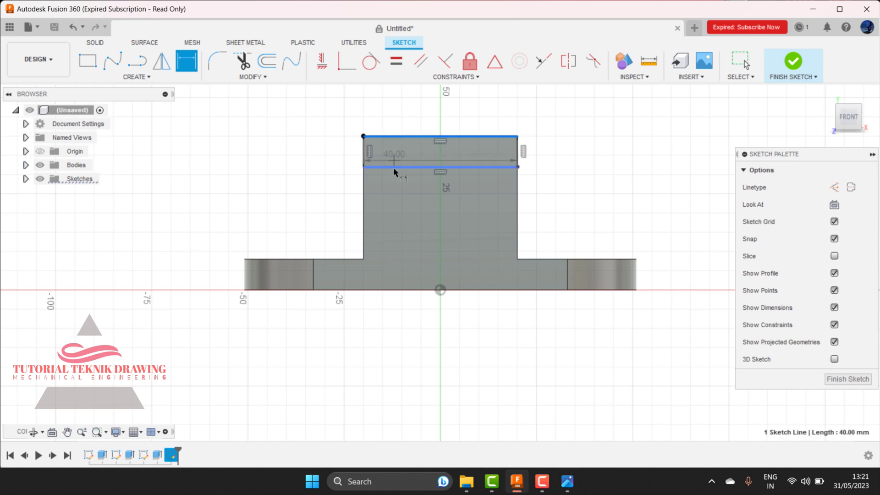
pyautogui.click(393, 166)
pyautogui.click(313, 160)
pyautogui.write('10')
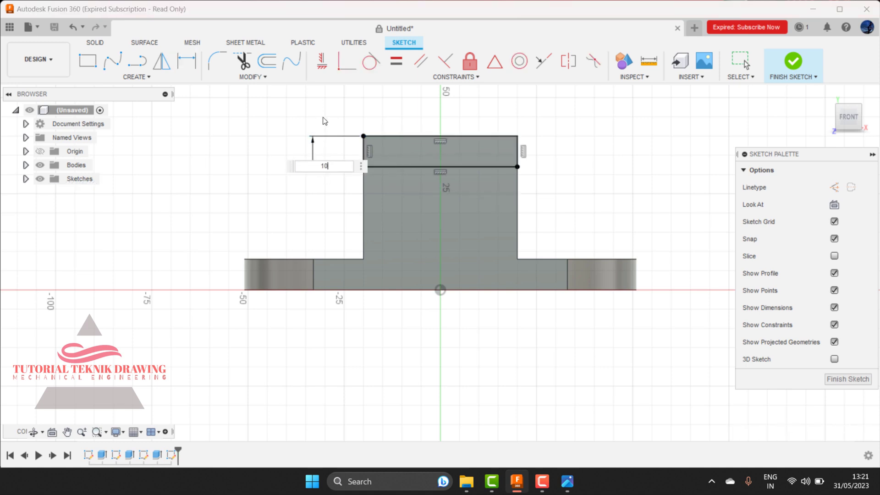
pyautogui.press('Return')
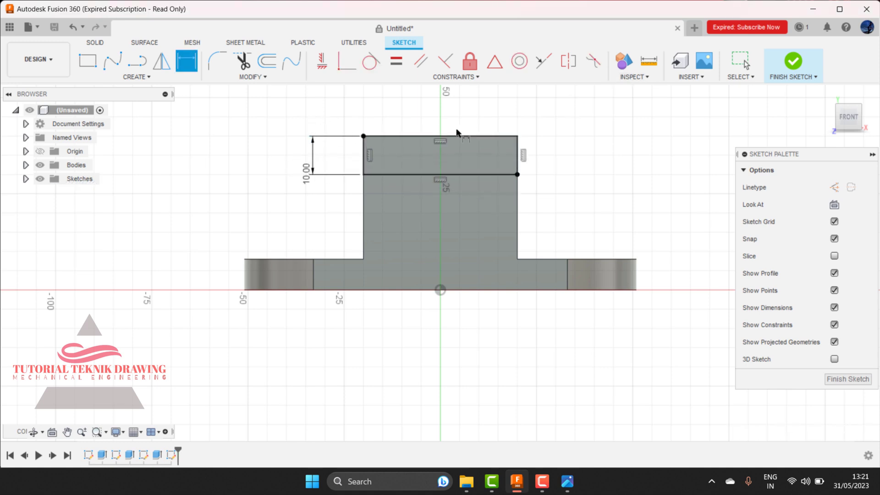
pyautogui.click(793, 65)
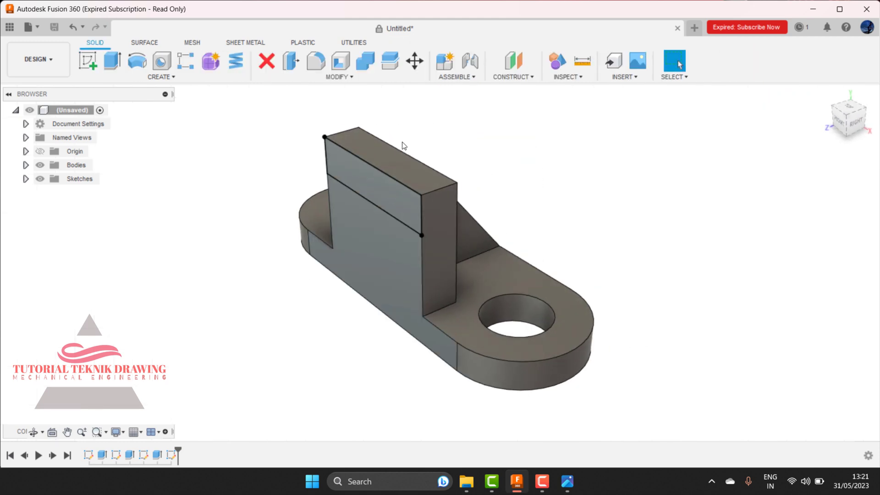
# Step: Extrude the top 10 mm strip 32 mm outward from the upright
pyautogui.press('e')
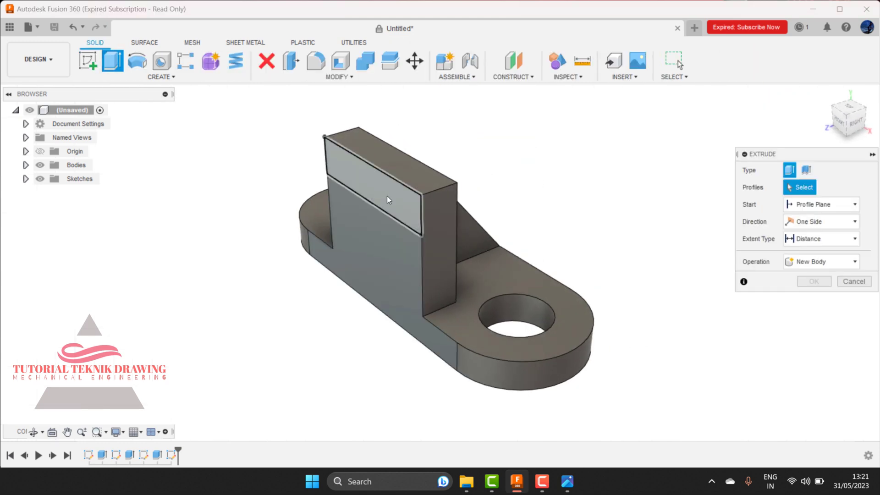
pyautogui.click(387, 196)
pyautogui.click(567, 481)
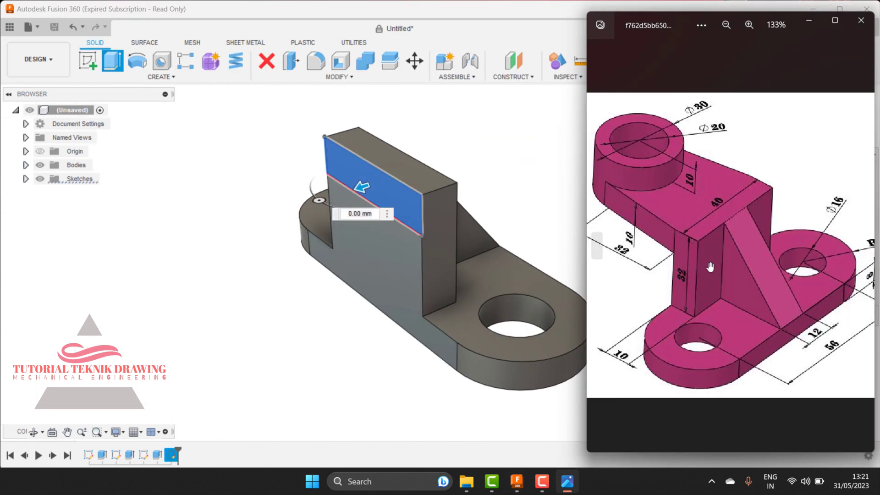
pyautogui.scroll(1, 710, 266)
pyautogui.scroll(1, 711, 266)
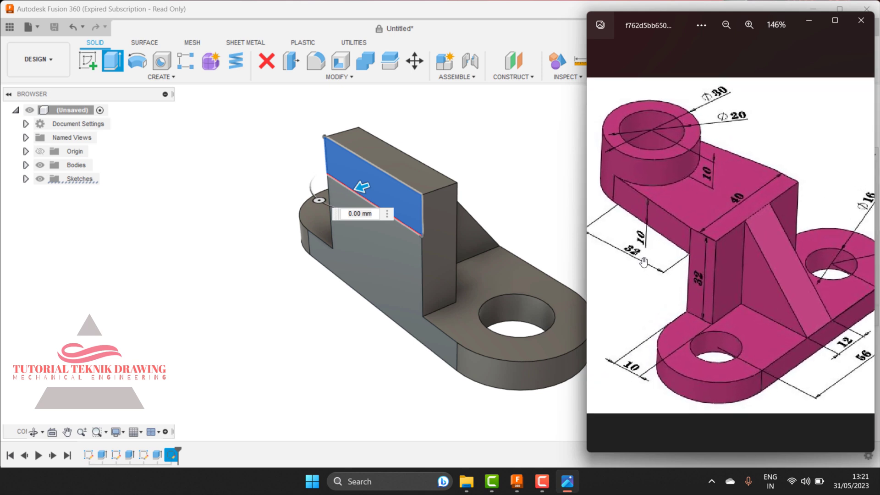
pyautogui.click(464, 148)
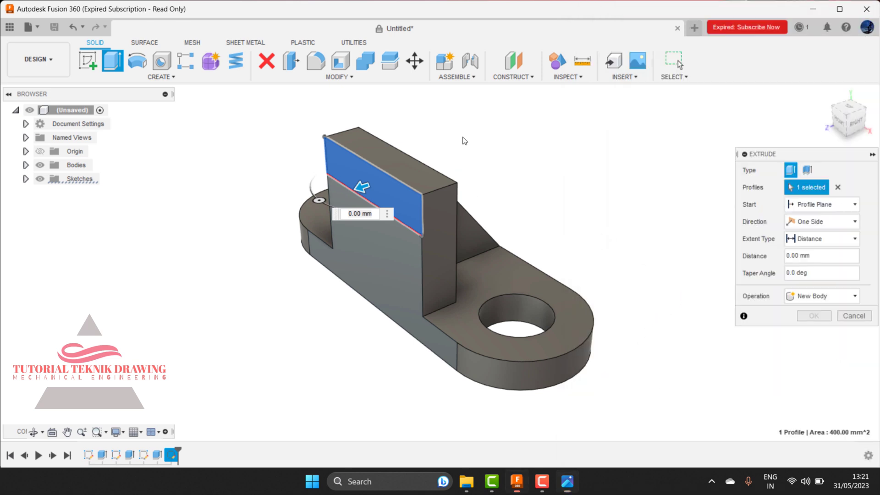
pyautogui.write('32')
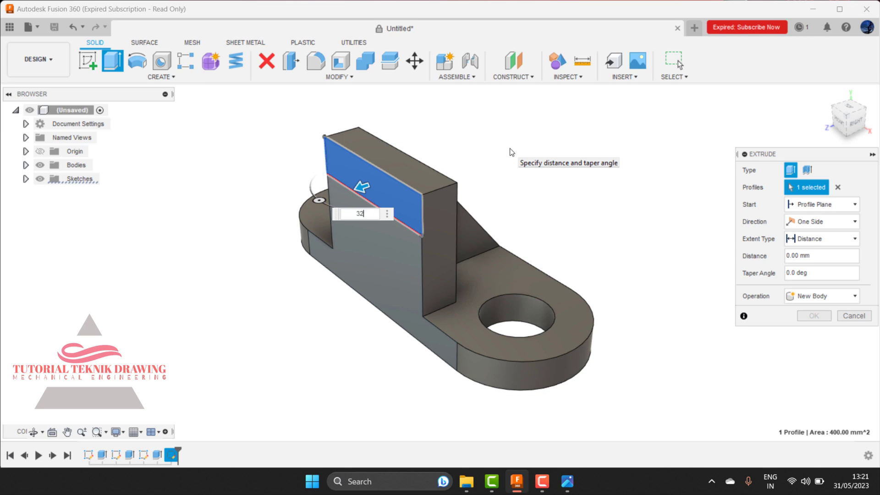
pyautogui.click(829, 315)
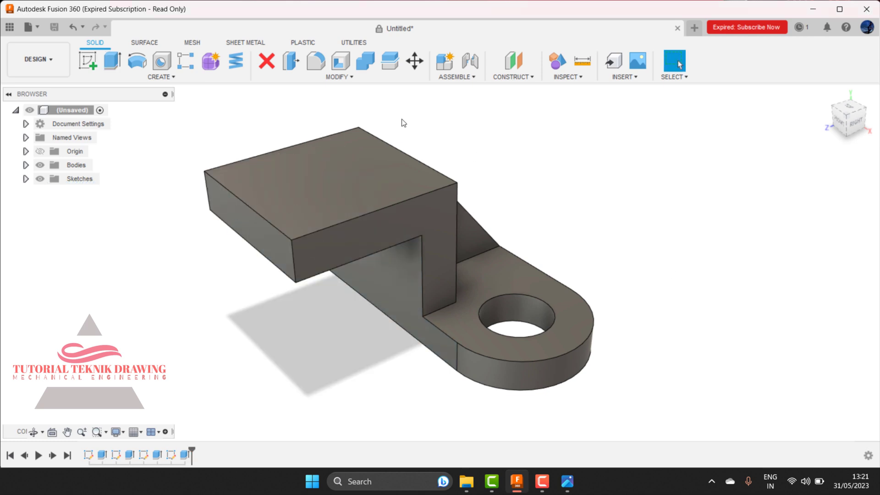
# Step: Review the reference drawing for the next feature and return to the design
pyautogui.click(567, 481)
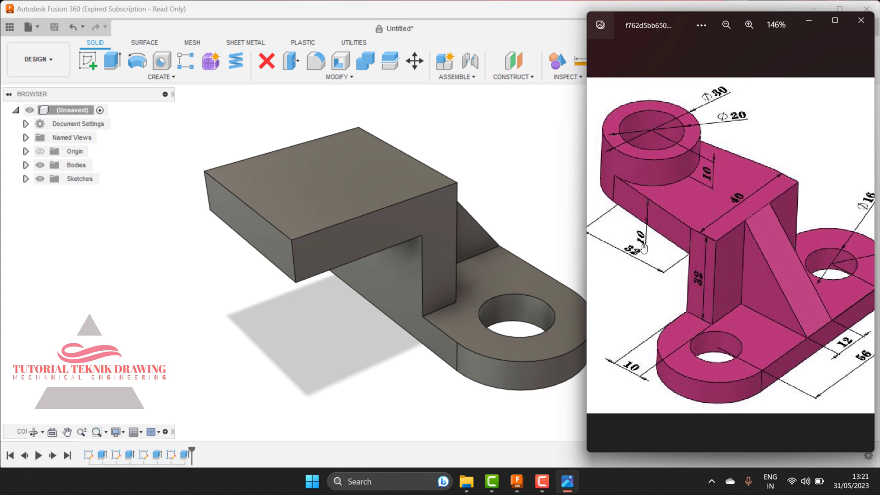
pyautogui.scroll(-2, 648, 247)
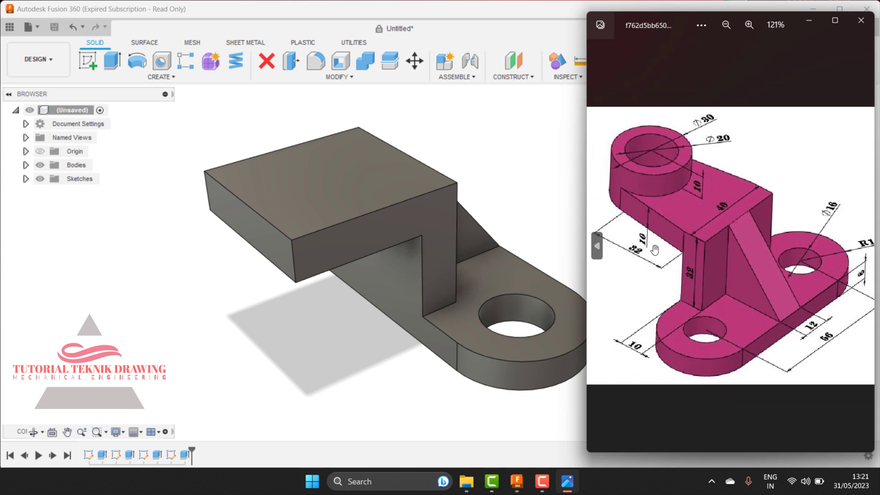
pyautogui.scroll(1, 654, 156)
pyautogui.scroll(1, 654, 158)
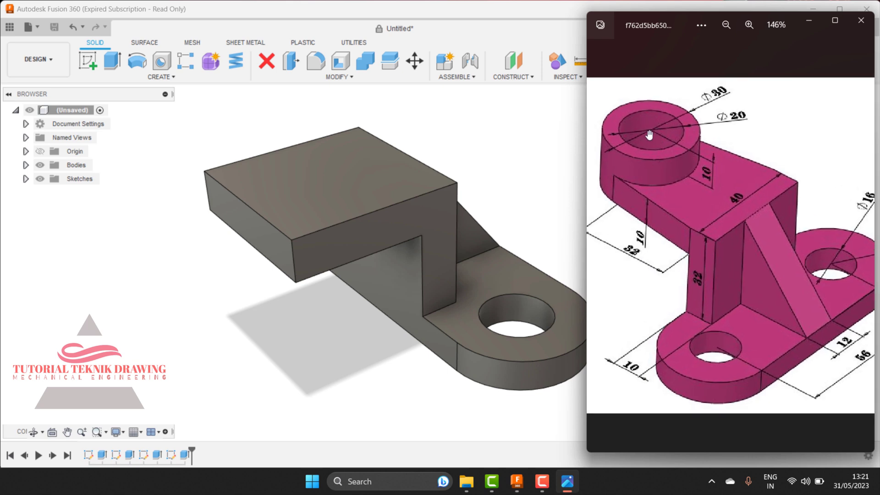
pyautogui.scroll(-1, 672, 223)
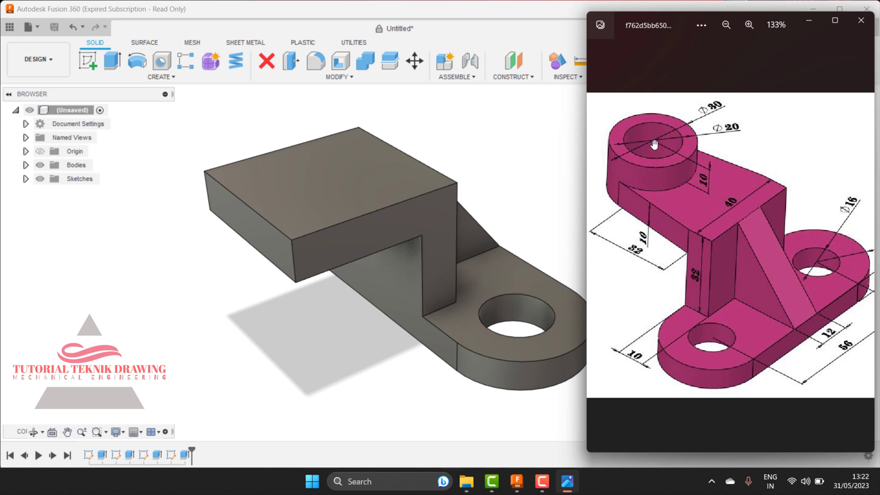
pyautogui.click(454, 137)
# Step: Start a sketch on the top plate's upper face
pyautogui.click(292, 190)
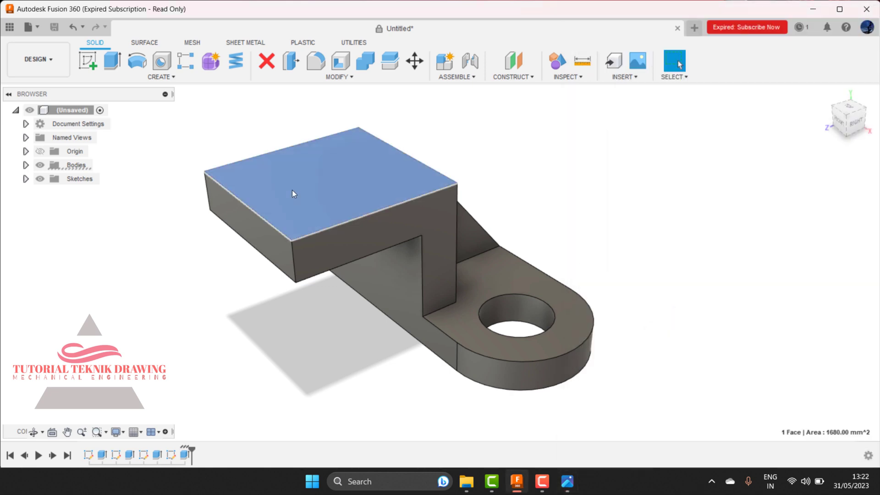
pyautogui.click(88, 61)
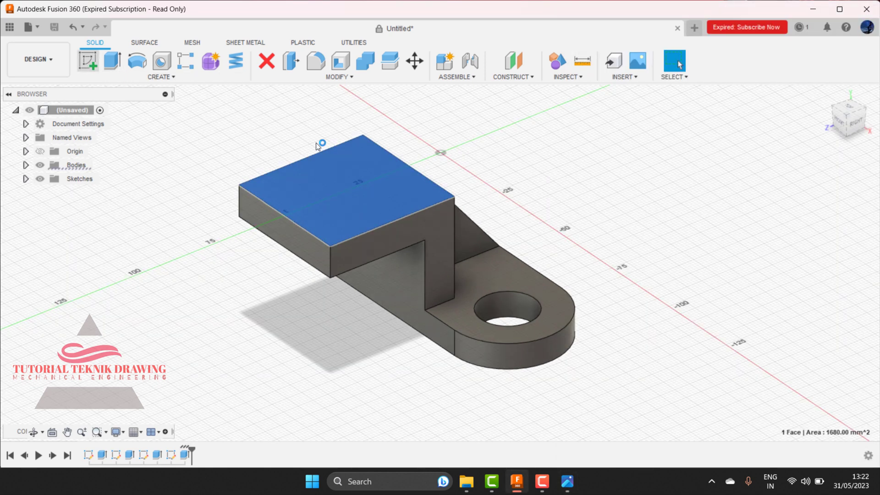
pyautogui.scroll(-3, 483, 345)
pyautogui.scroll(2, 465, 365)
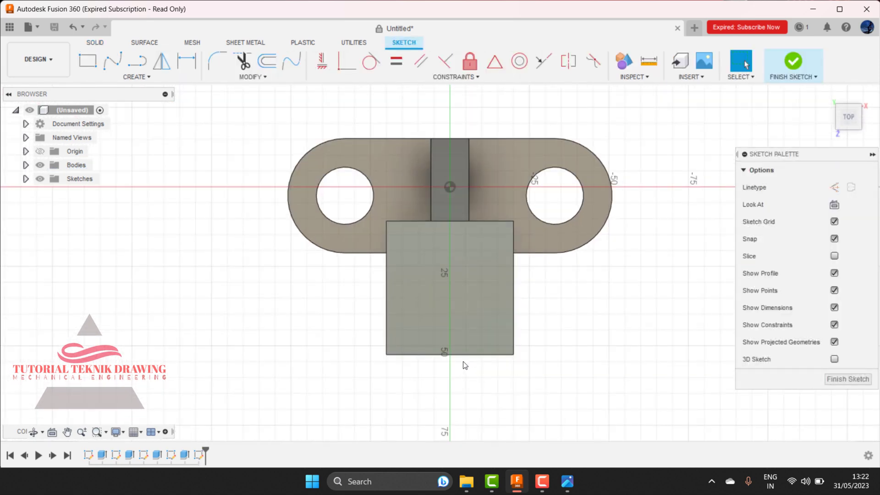
pyautogui.scroll(1, 464, 365)
pyautogui.click(566, 481)
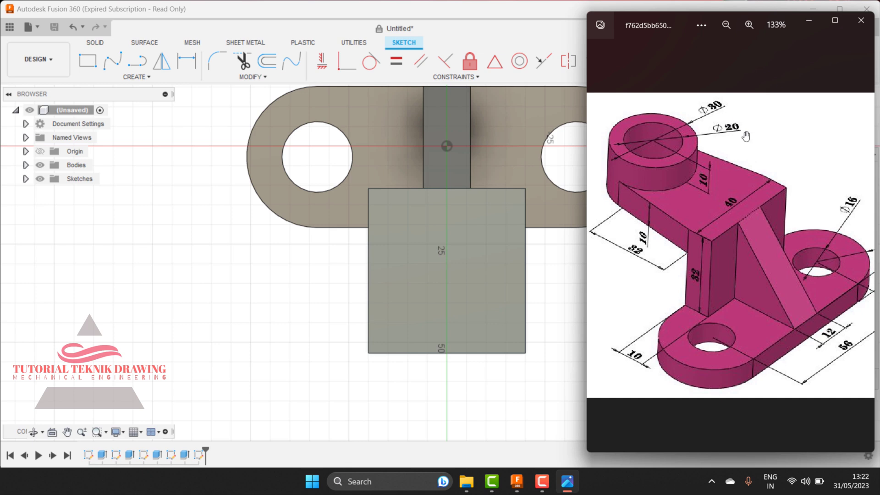
pyautogui.click(285, 289)
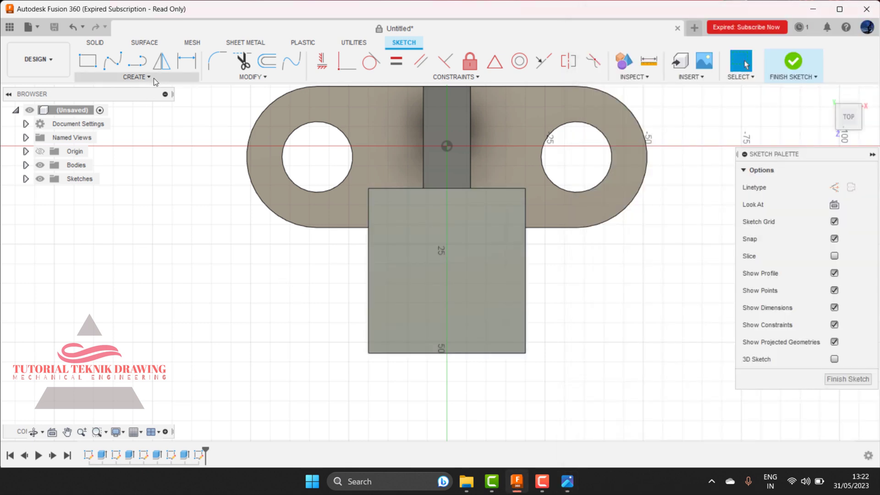
# Step: Draw a 30 mm diameter circle centred on the plate's outer end-edge midpoint
pyautogui.press('c')
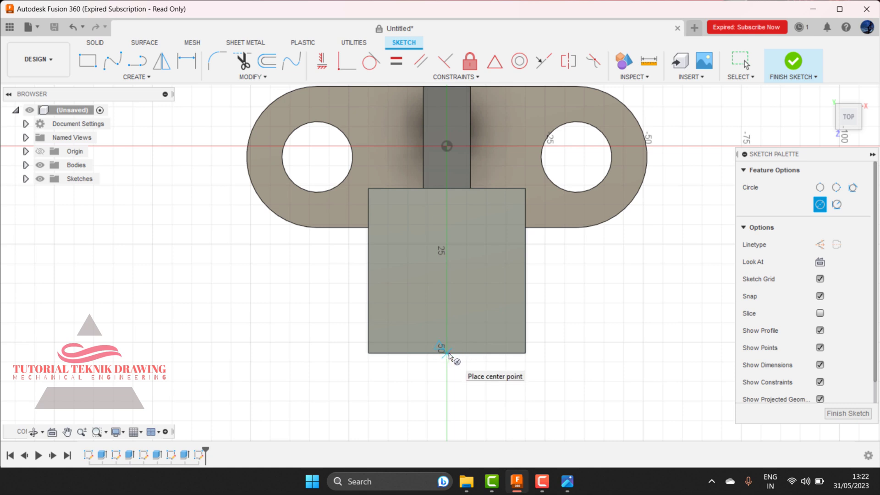
pyautogui.click(447, 353)
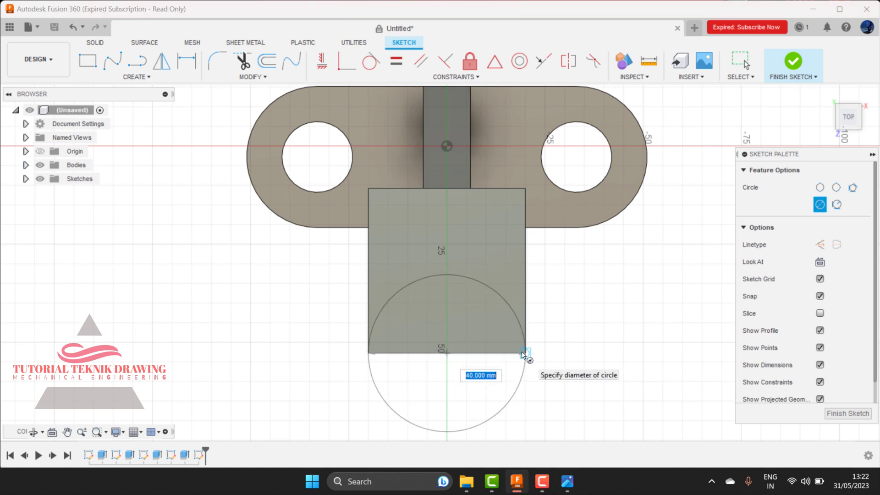
pyautogui.write('3')
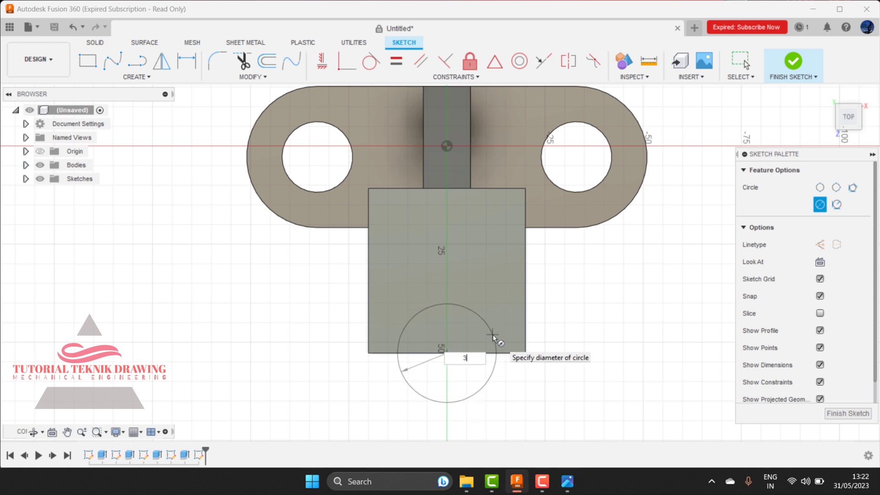
pyautogui.write('0')
pyautogui.press('Return')
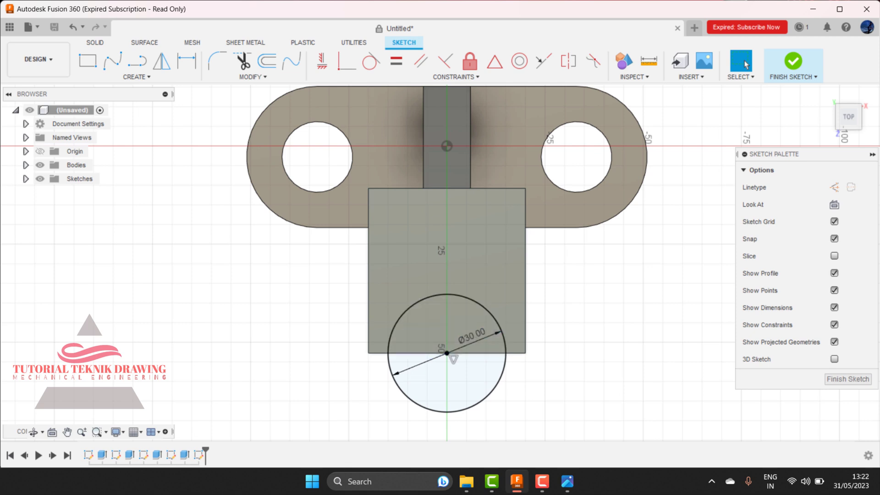
pyautogui.click(567, 482)
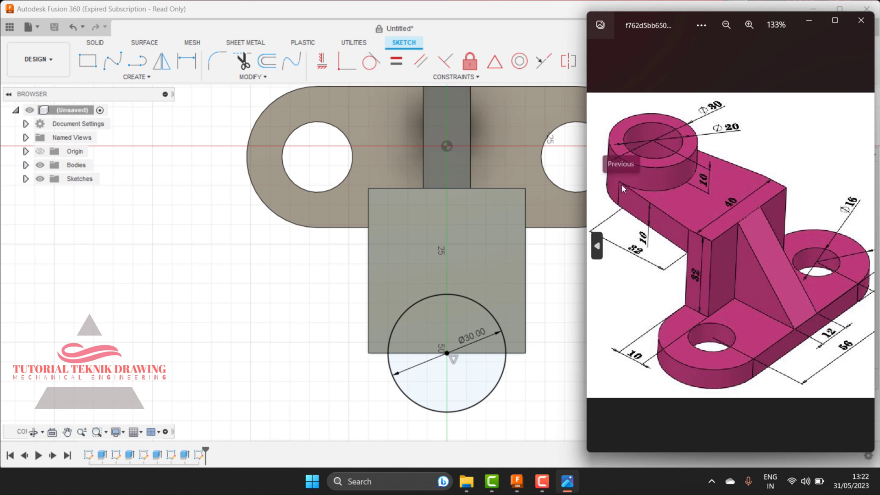
pyautogui.moveTo(673, 224)
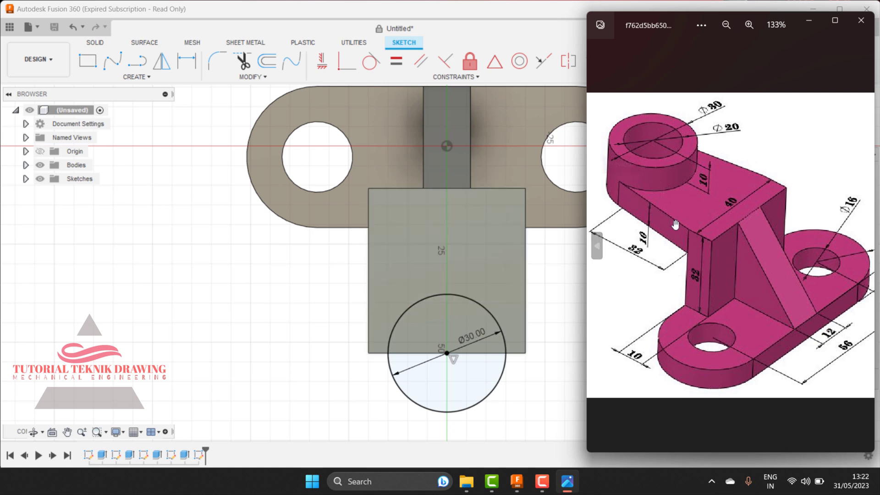
pyautogui.click(553, 302)
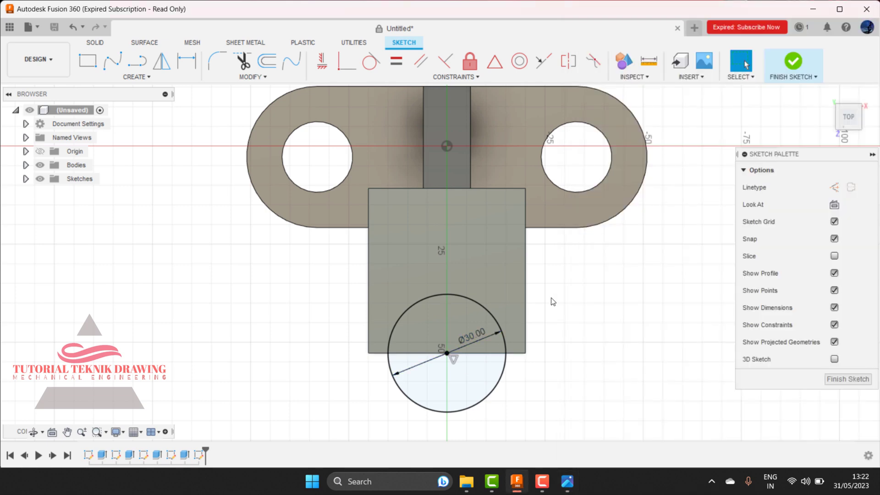
# Step: Extrude the circle's outer half 10 mm down and join it to the plate's end
pyautogui.click(790, 67)
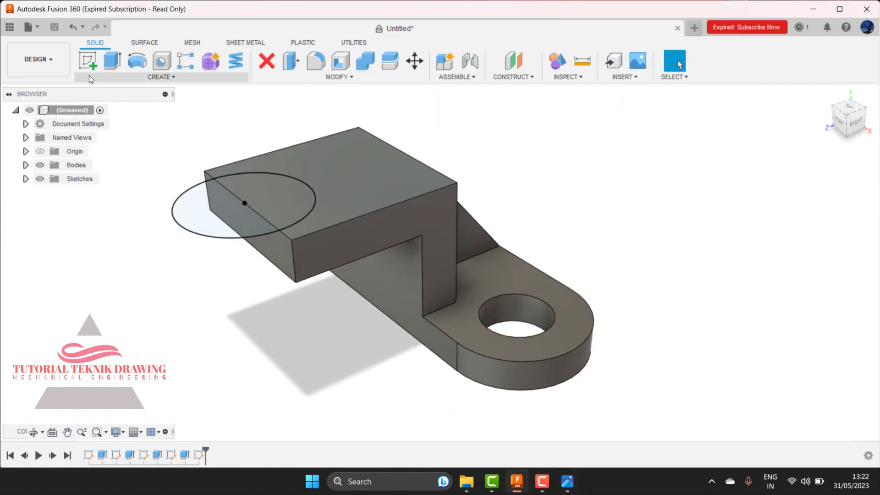
pyautogui.click(114, 60)
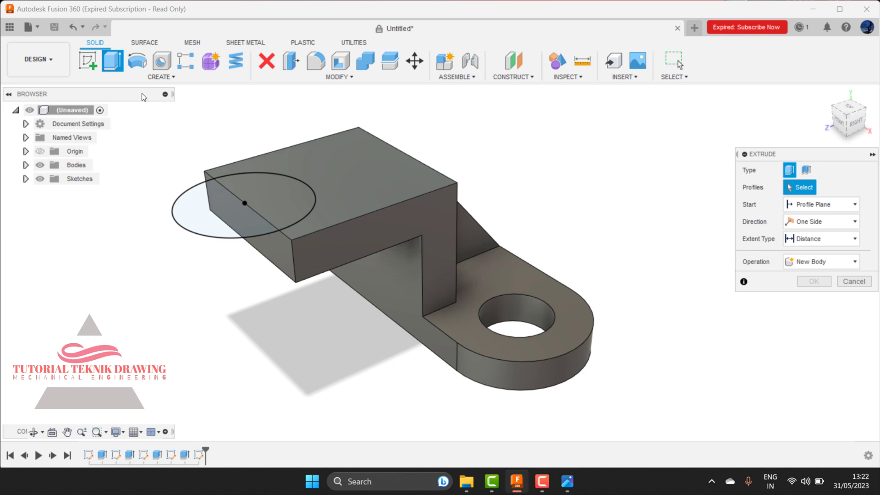
pyautogui.click(222, 213)
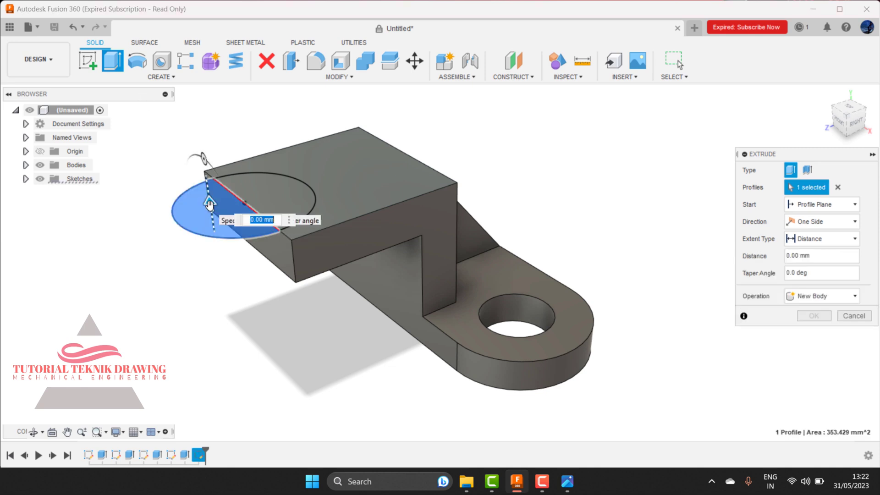
pyautogui.moveTo(209, 208)
pyautogui.mouseDown()
pyautogui.moveTo(210, 236)
pyautogui.moveTo(277, 277)
pyautogui.mouseUp()
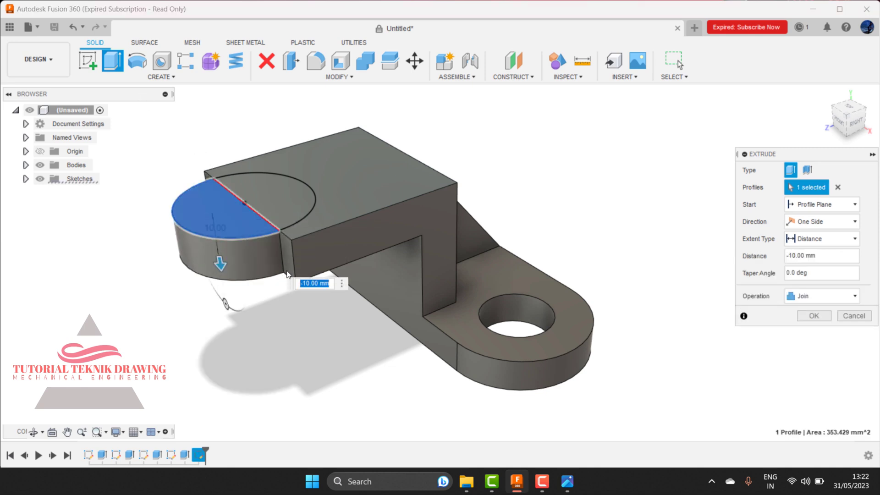
pyautogui.click(818, 315)
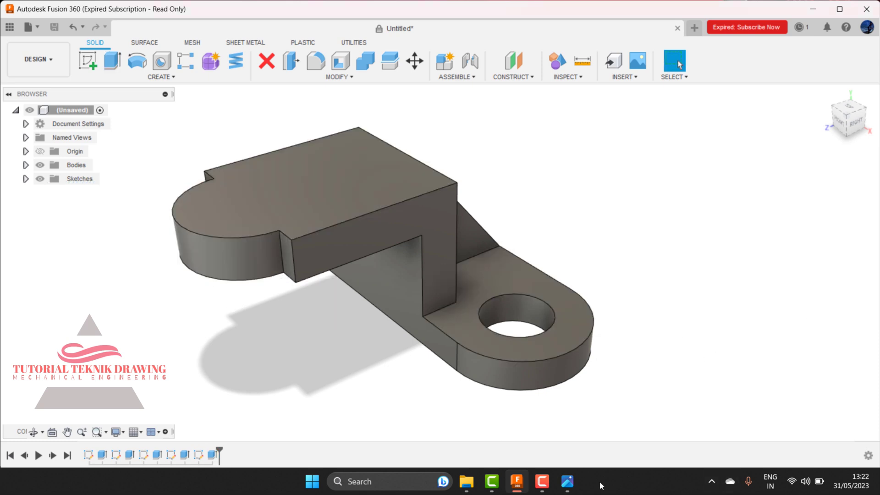
pyautogui.click(567, 481)
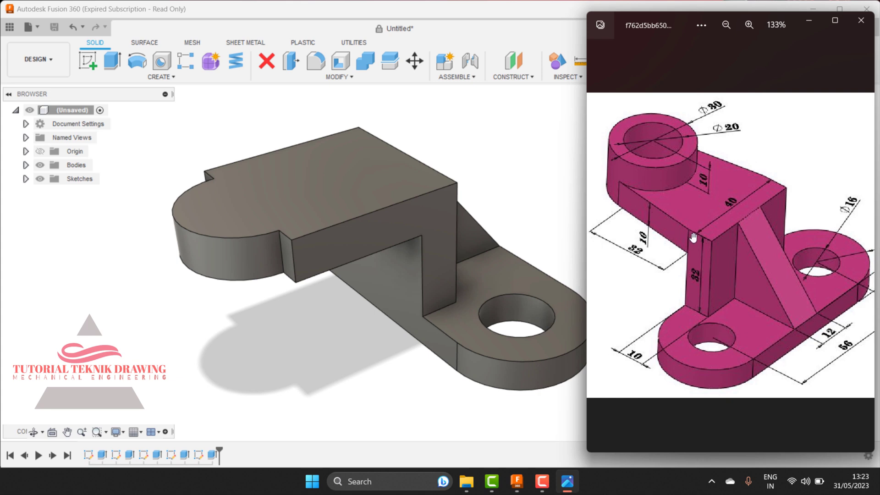
# Step: Orbit to the underside and start a sketch on the top plate's bottom face
pyautogui.click(324, 340)
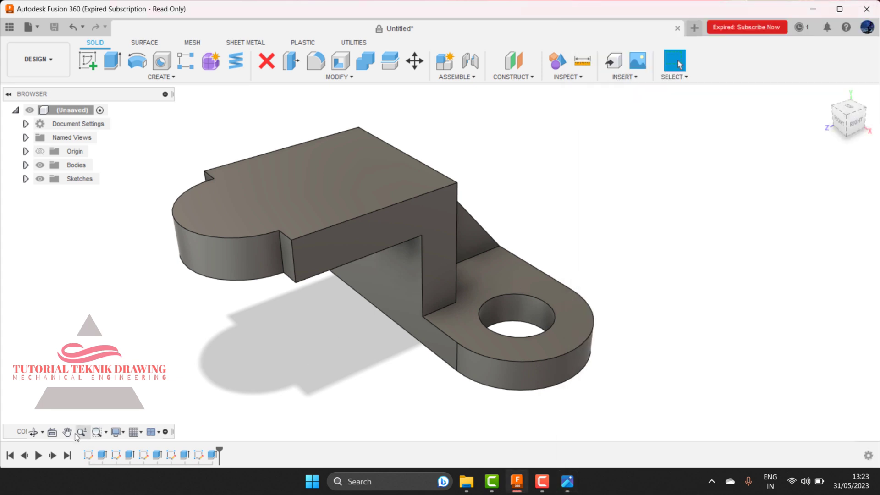
pyautogui.click(33, 434)
pyautogui.moveTo(256, 275); pyautogui.dragTo(558, 170)
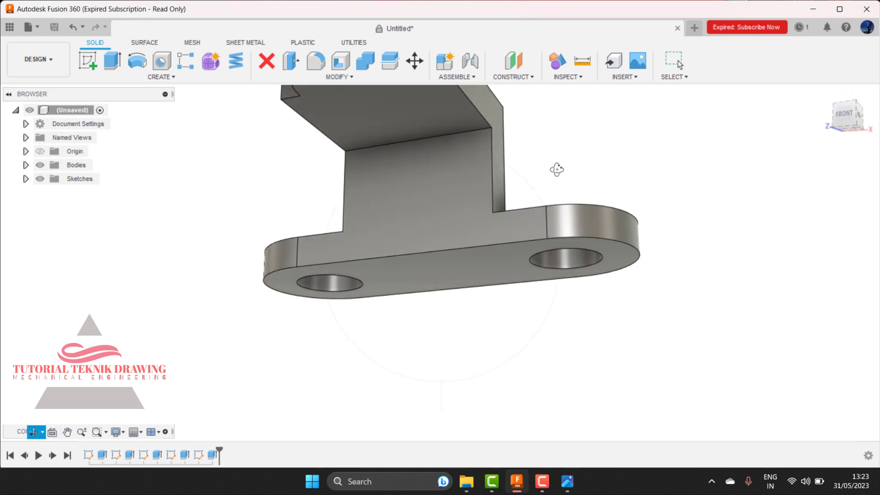
pyautogui.rightClick(588, 143)
pyautogui.click(630, 142)
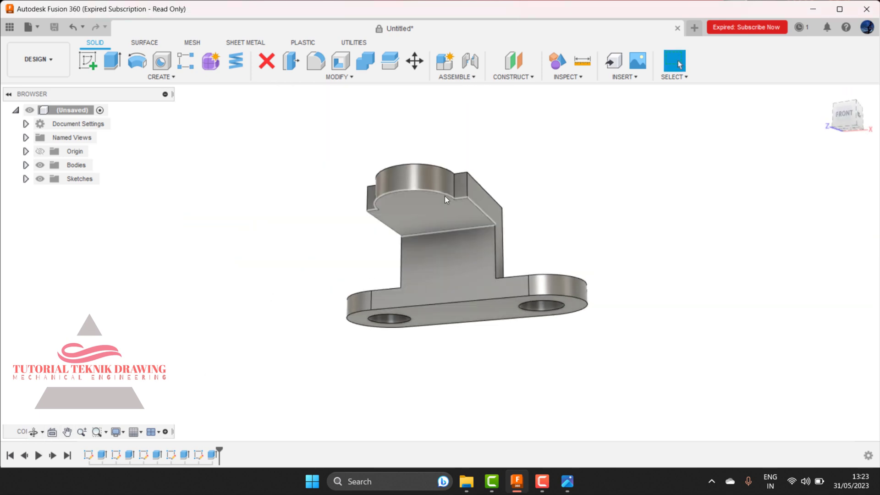
pyautogui.click(444, 219)
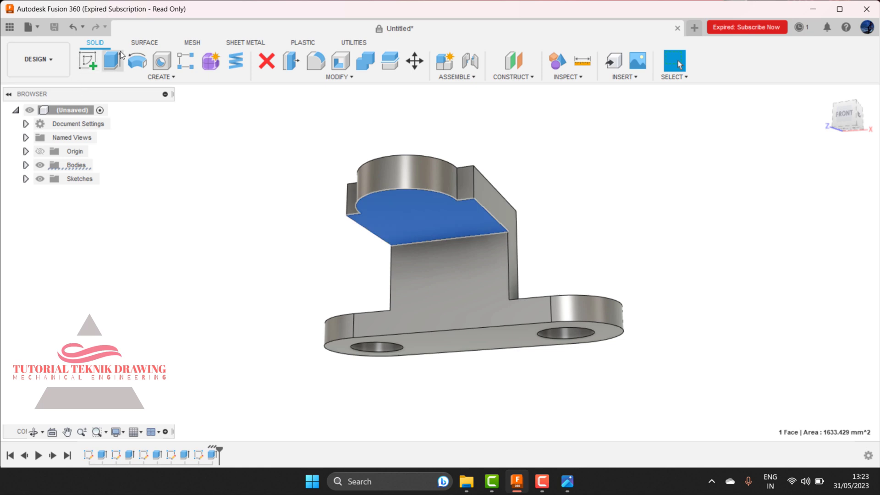
pyautogui.click(86, 63)
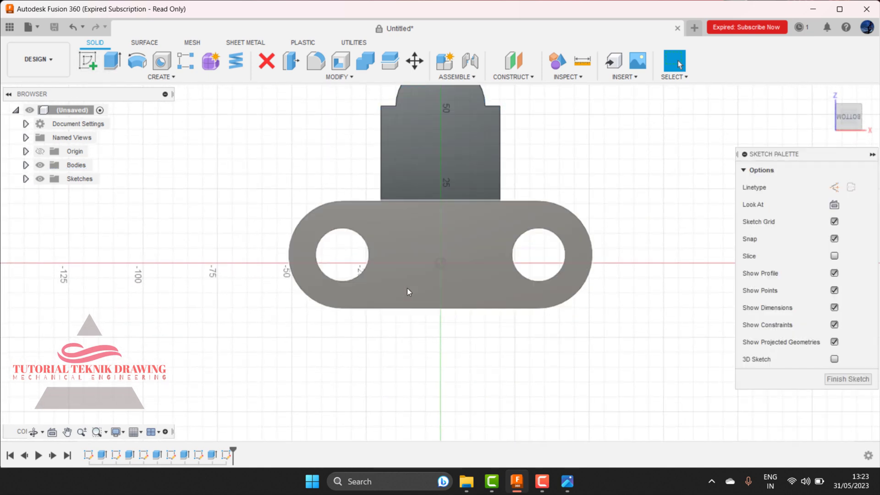
# Step: Draw two slanted lines from the rounded end to the plate corners by the web, then finish
pyautogui.scroll(3, 456, 157)
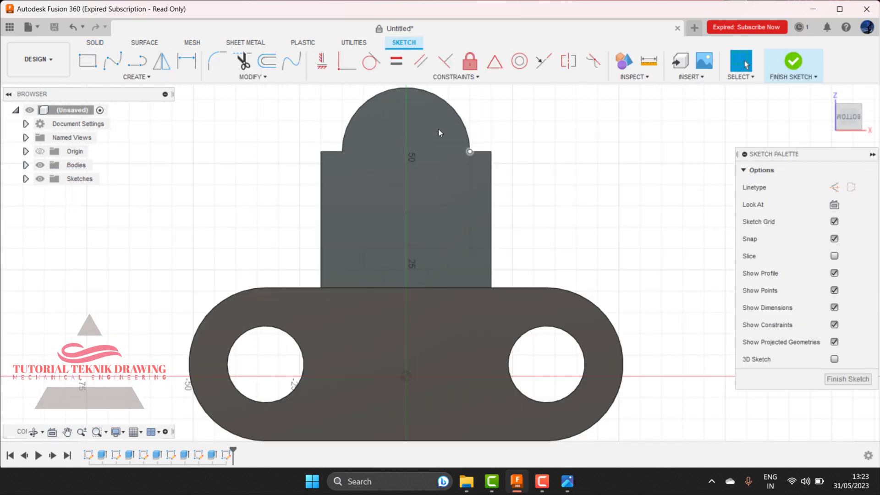
pyautogui.click(136, 61)
pyautogui.click(471, 155)
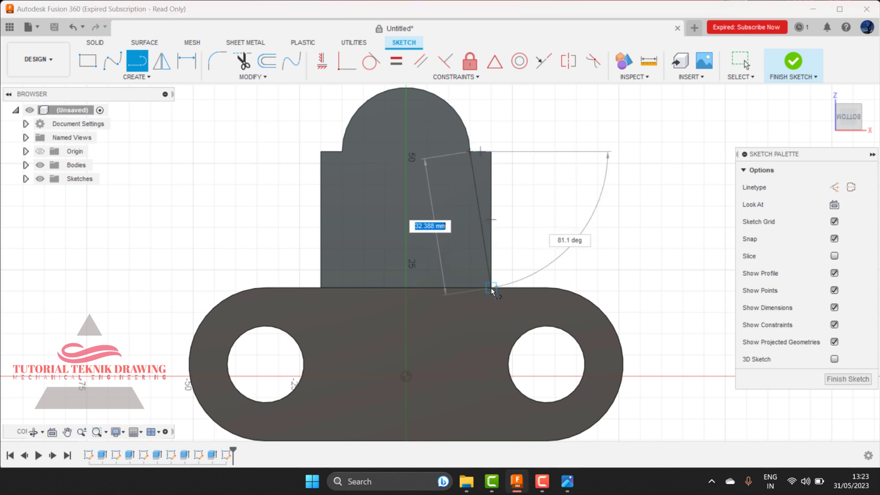
pyautogui.doubleClick(491, 287)
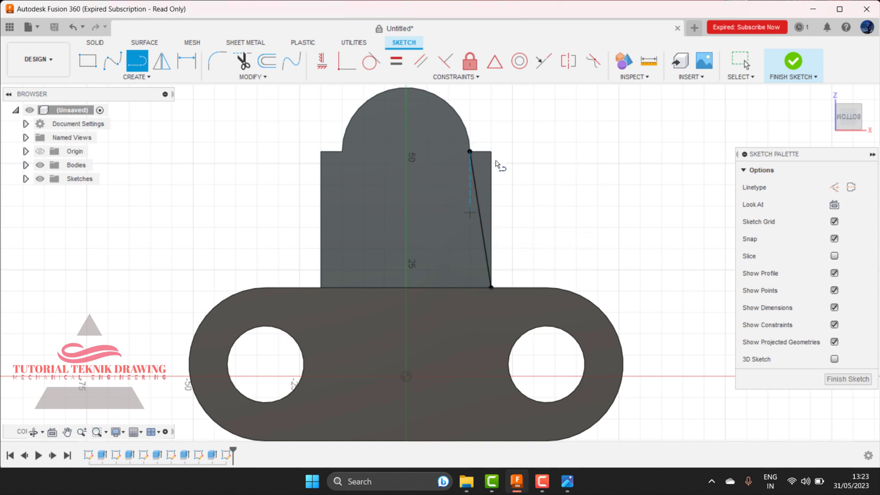
pyautogui.click(567, 482)
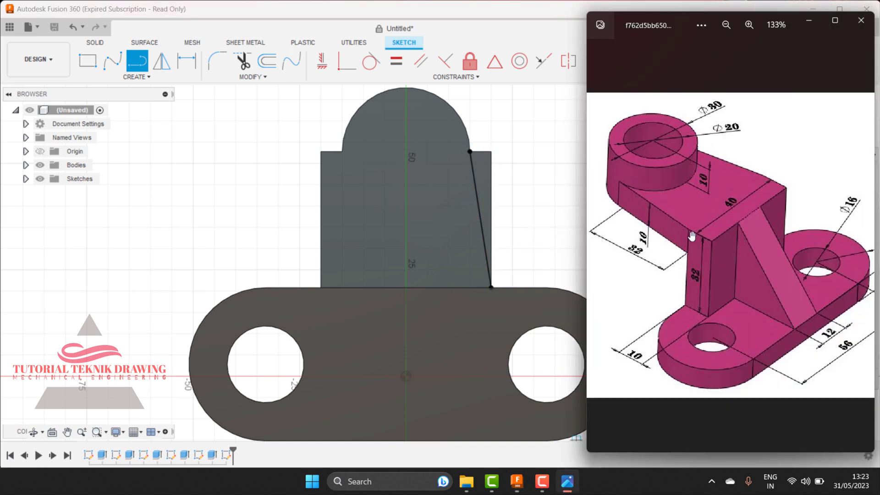
pyautogui.click(345, 155)
pyautogui.doubleClick(321, 287)
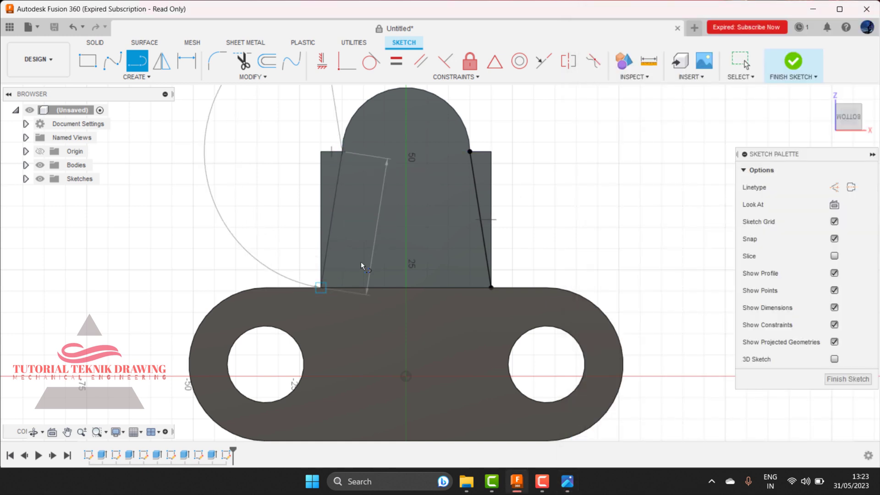
pyautogui.click(793, 61)
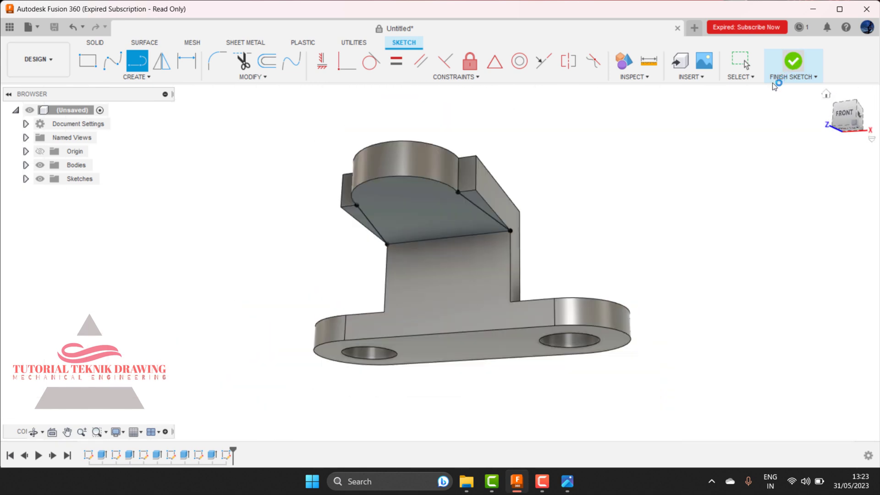
# Step: Cut away the two small triangular profiles so the top plate tapers
pyautogui.click(112, 60)
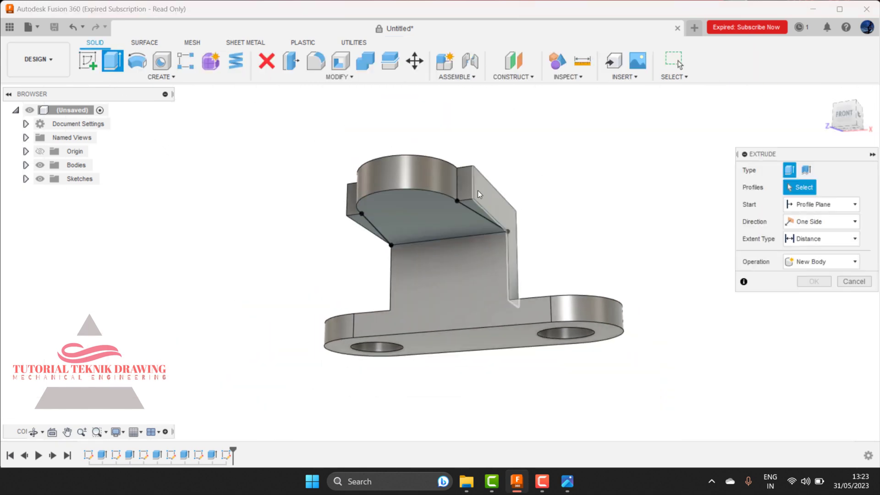
pyautogui.click(473, 203)
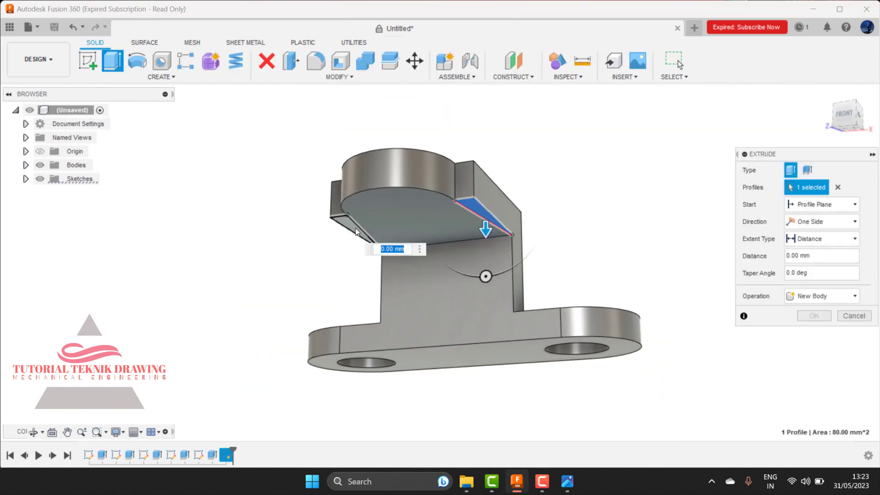
pyautogui.click(497, 232)
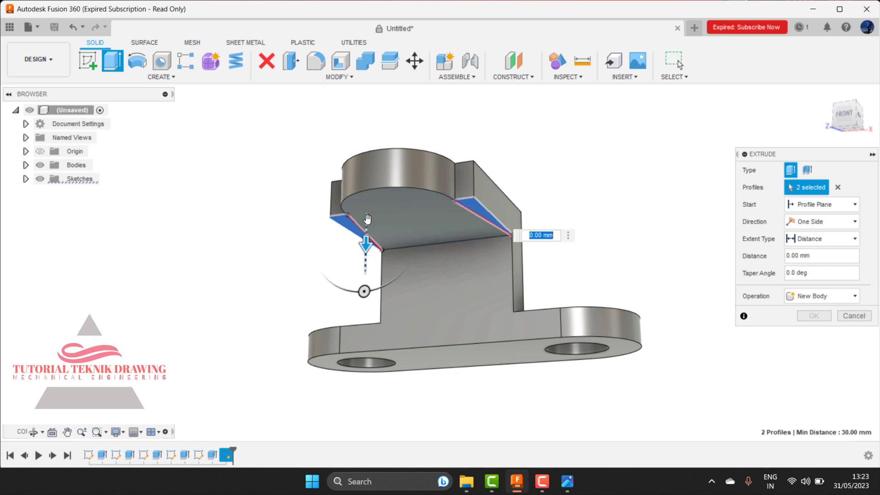
pyautogui.moveTo(365, 245); pyautogui.dragTo(439, 160)
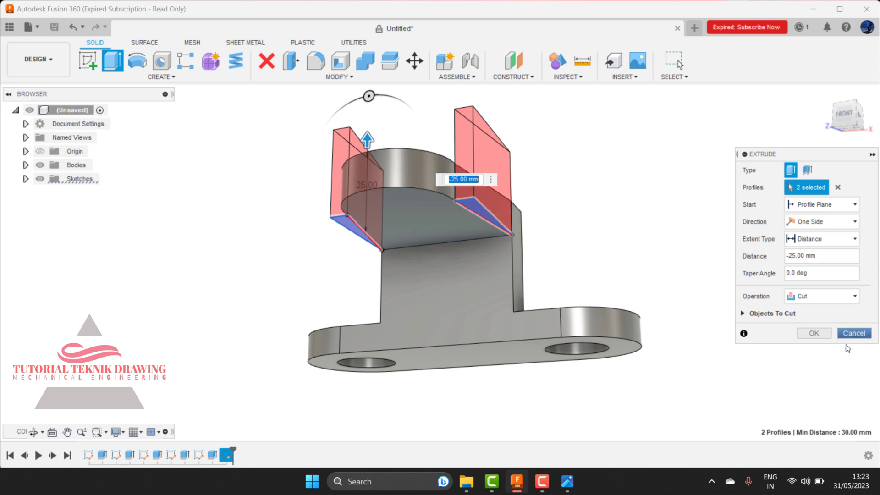
pyautogui.click(805, 334)
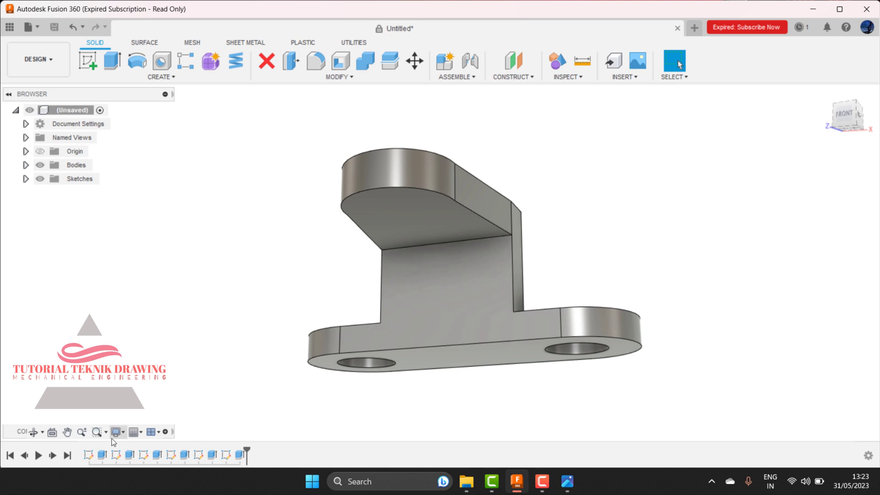
# Step: Orbit to a front-right view and start a sketch on the top plate's top face
pyautogui.click(33, 432)
pyautogui.moveTo(376, 284)
pyautogui.mouseDown()
pyautogui.moveTo(327, 293)
pyautogui.moveTo(293, 319)
pyautogui.moveTo(316, 330)
pyautogui.mouseUp()
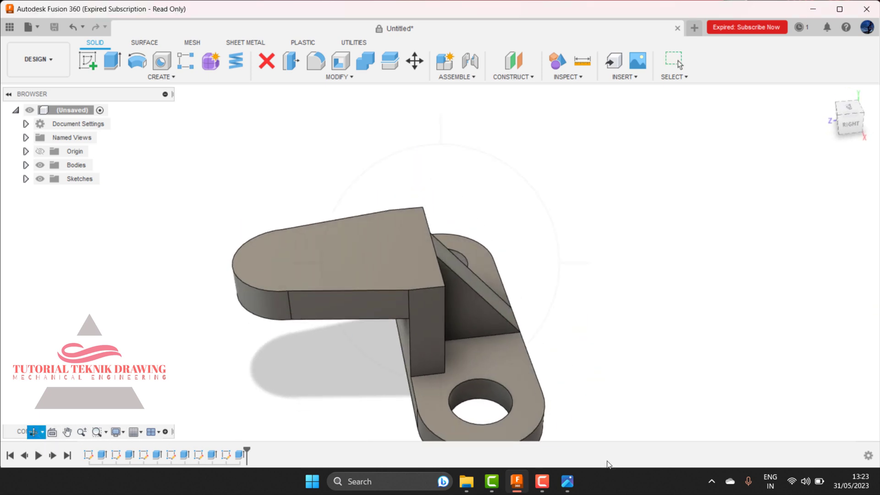
pyautogui.click(568, 481)
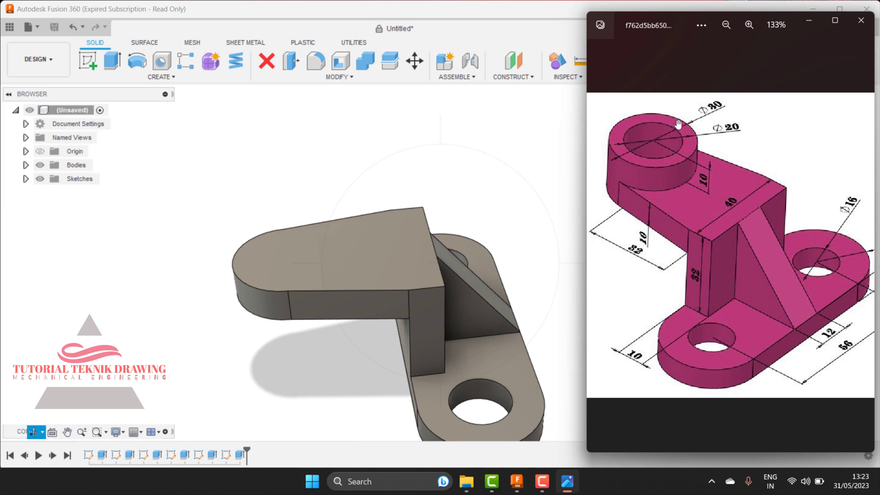
pyautogui.click(333, 143)
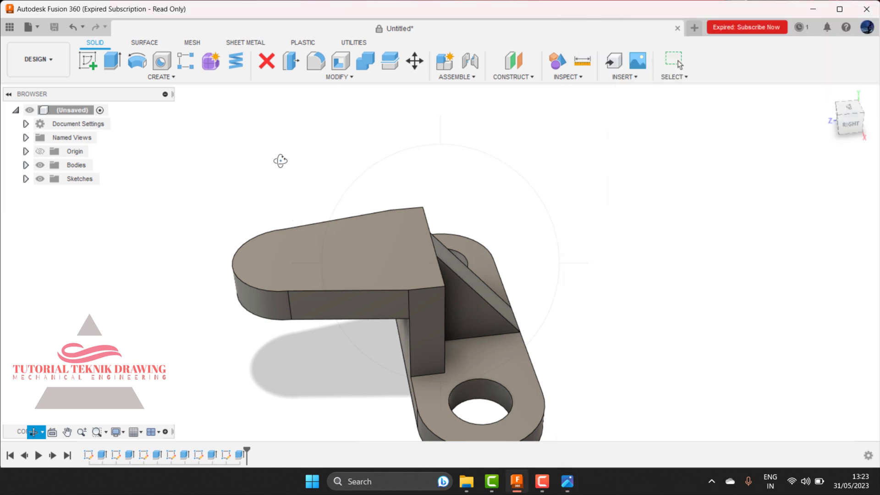
pyautogui.rightClick(281, 160)
pyautogui.press('Escape')
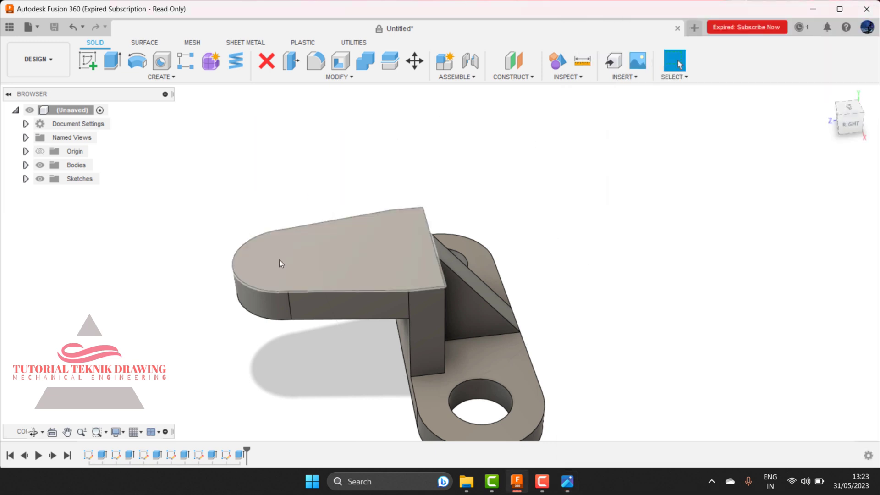
pyautogui.click(279, 259)
pyautogui.click(88, 61)
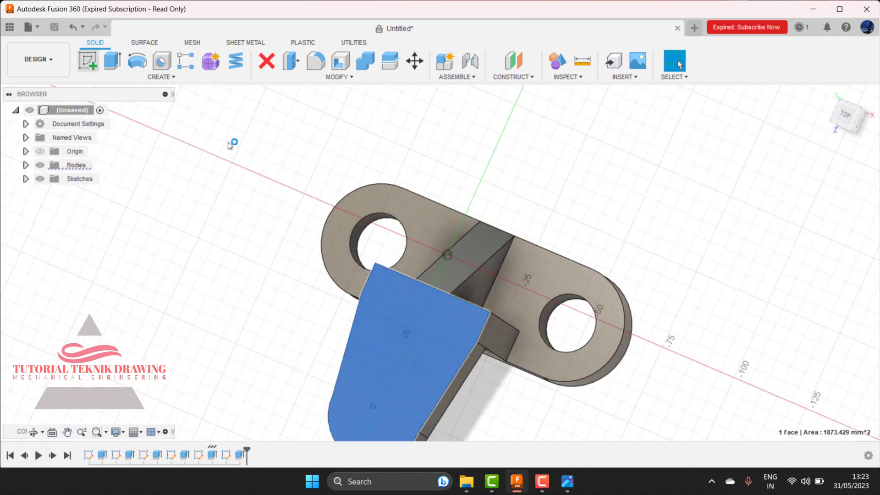
# Step: Draw concentric 30 mm and 20 mm circles at the rounded end's arc centre
pyautogui.scroll(3, 434, 381)
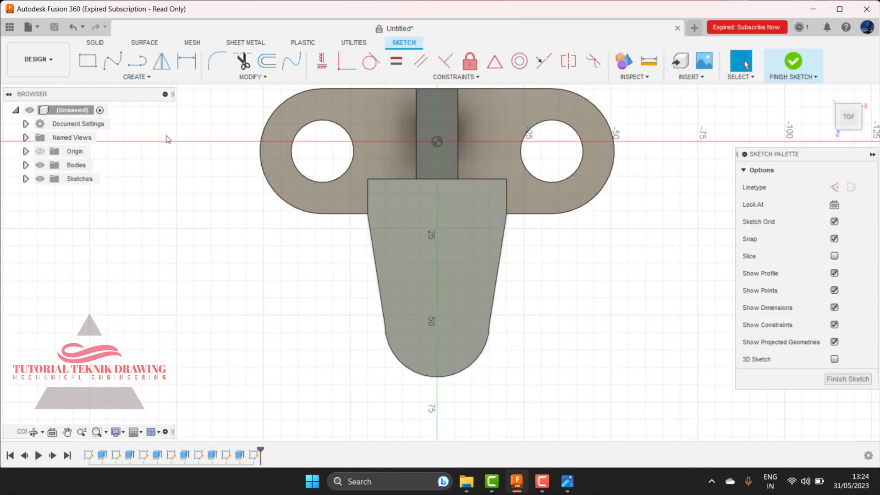
pyautogui.press('c')
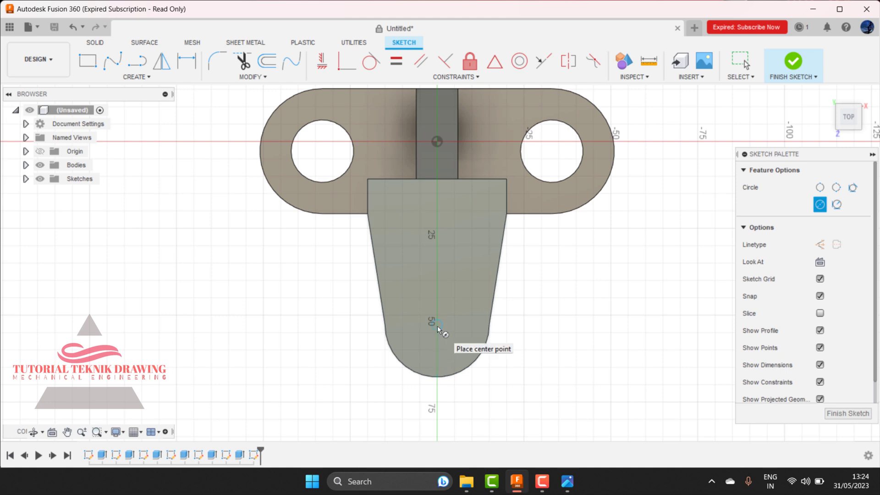
pyautogui.click(437, 325)
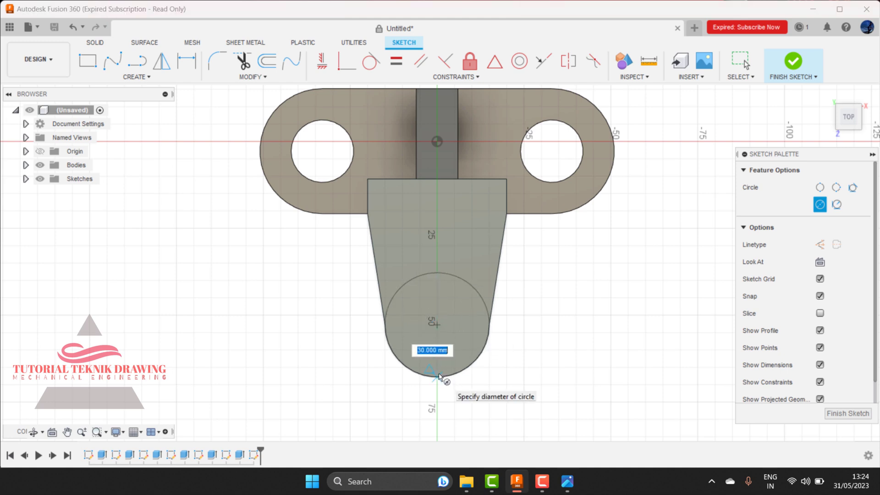
pyautogui.click(439, 376)
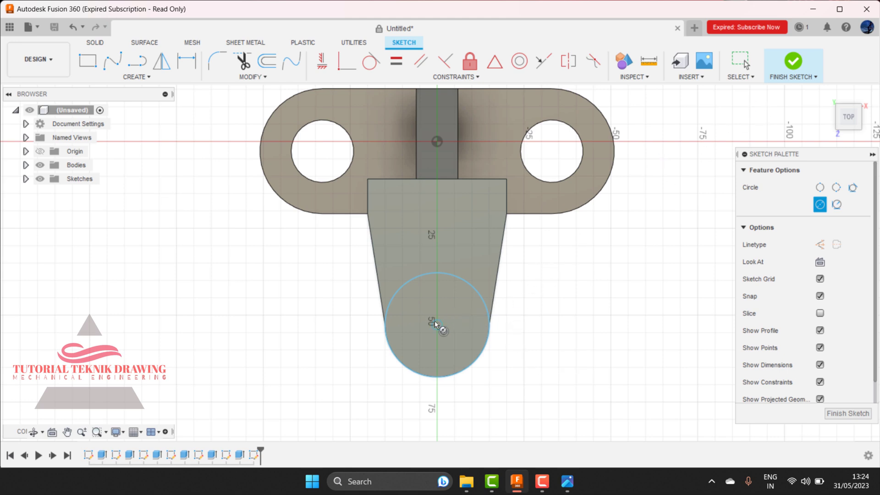
pyautogui.click(567, 482)
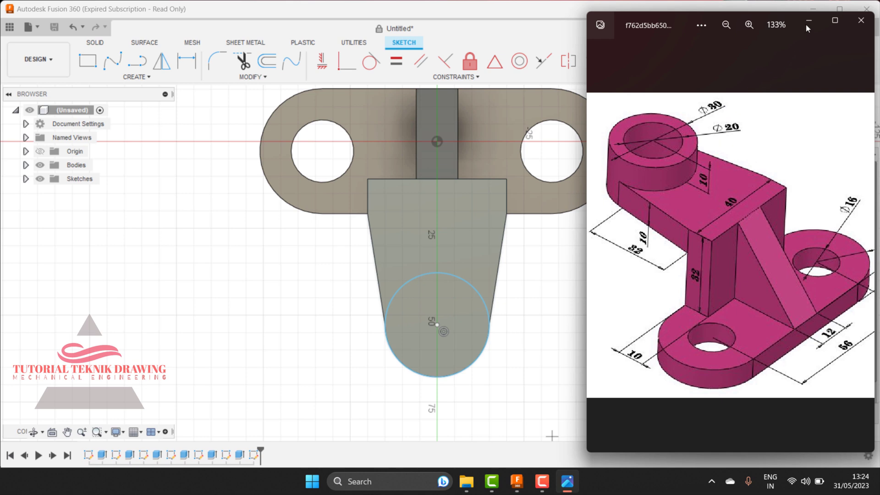
pyautogui.click(807, 26)
pyautogui.click(436, 325)
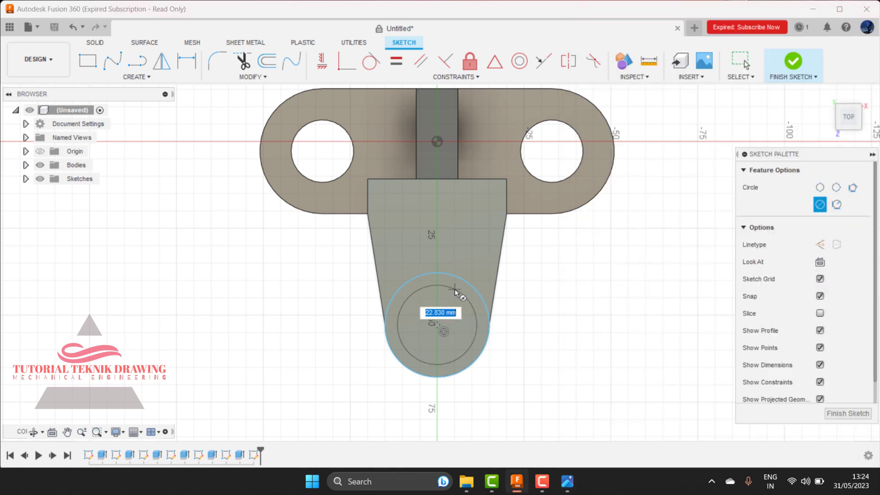
pyautogui.write('20')
pyautogui.press('Return')
pyautogui.press('Escape')
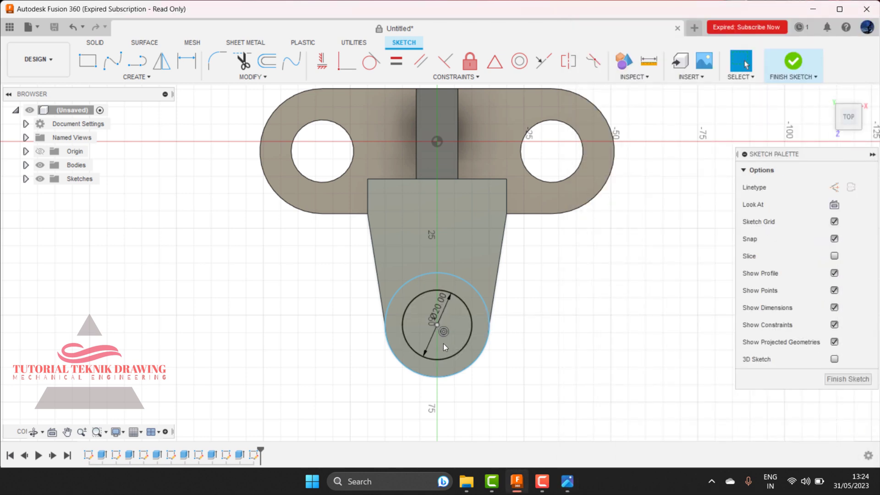
# Step: Extrude the ring between the 30 mm and 20 mm circles 10 mm up, joined to the plate
pyautogui.click(791, 70)
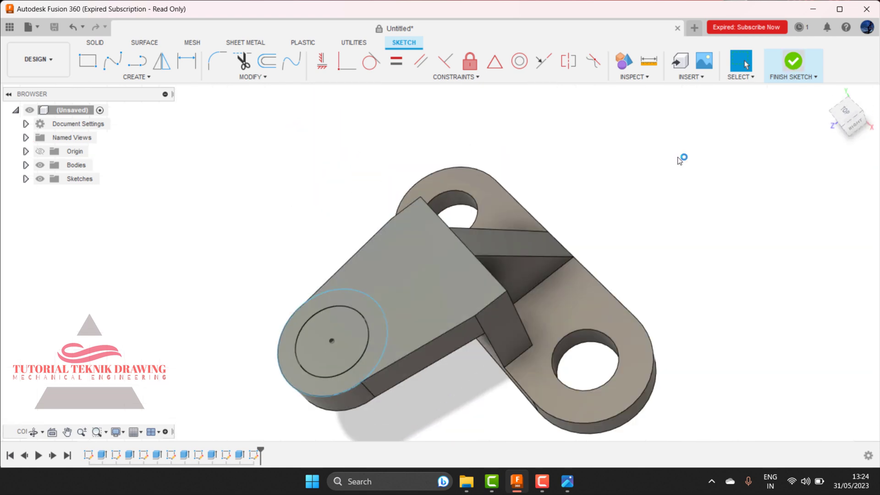
pyautogui.click(114, 63)
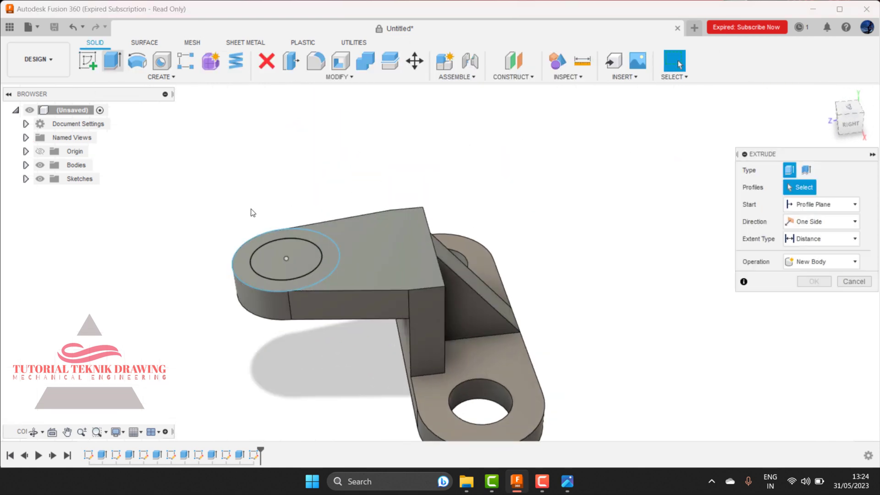
pyautogui.click(329, 253)
pyautogui.click(567, 481)
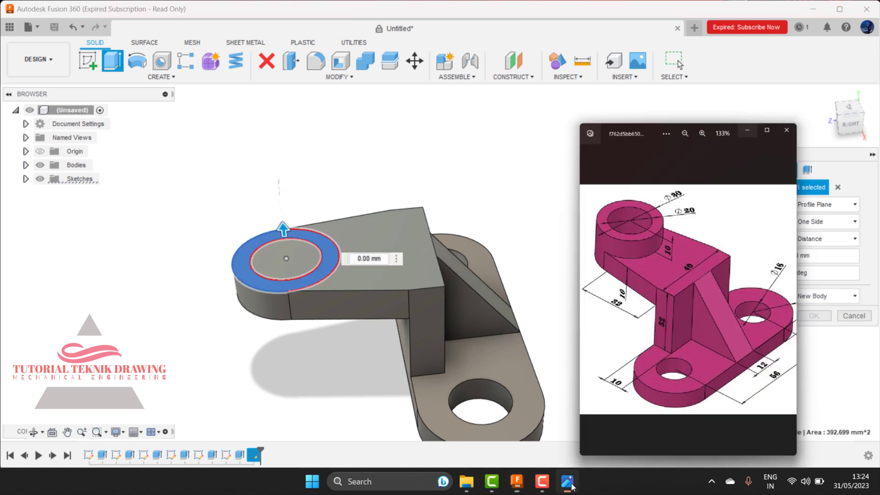
pyautogui.scroll(2, 701, 170)
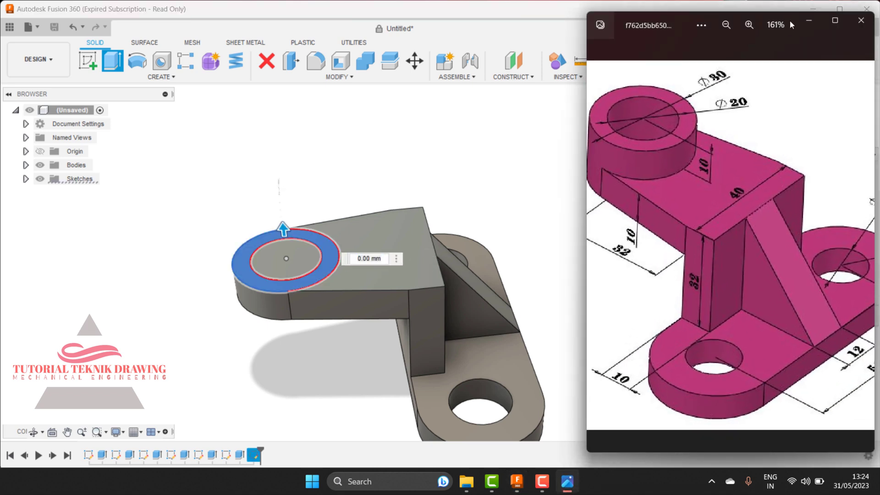
pyautogui.click(808, 21)
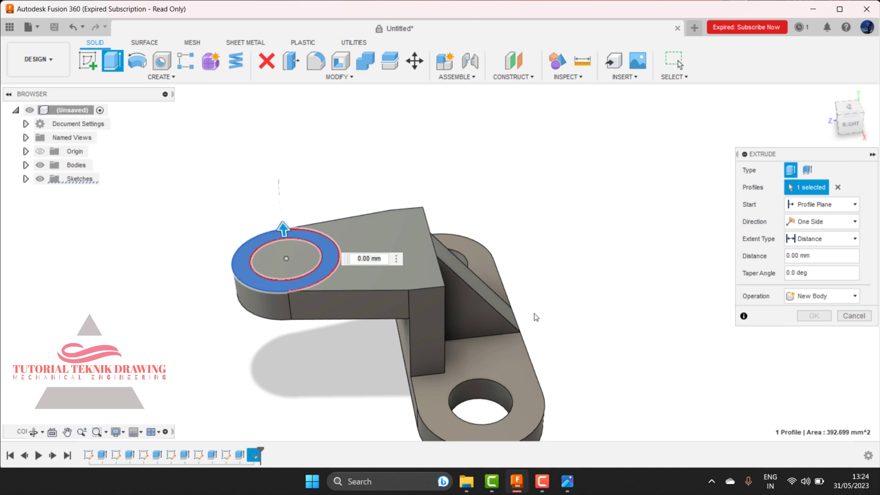
pyautogui.moveTo(383, 259); pyautogui.dragTo(341, 253)
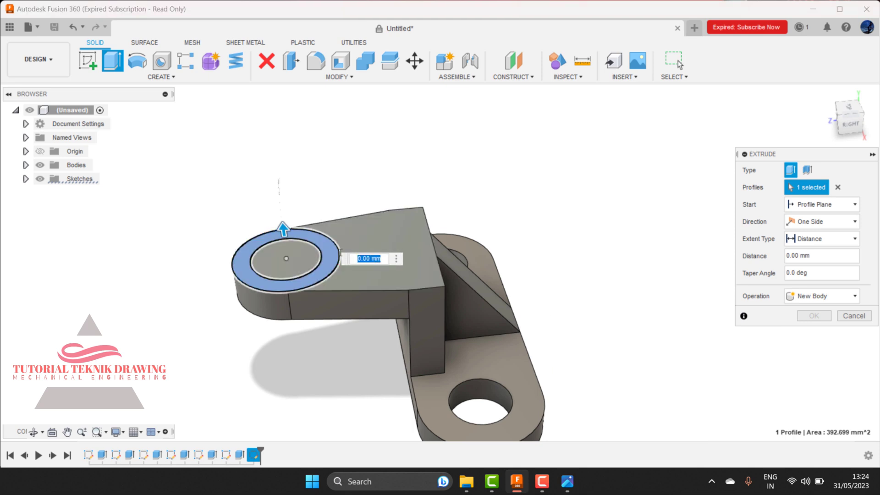
pyautogui.write('10')
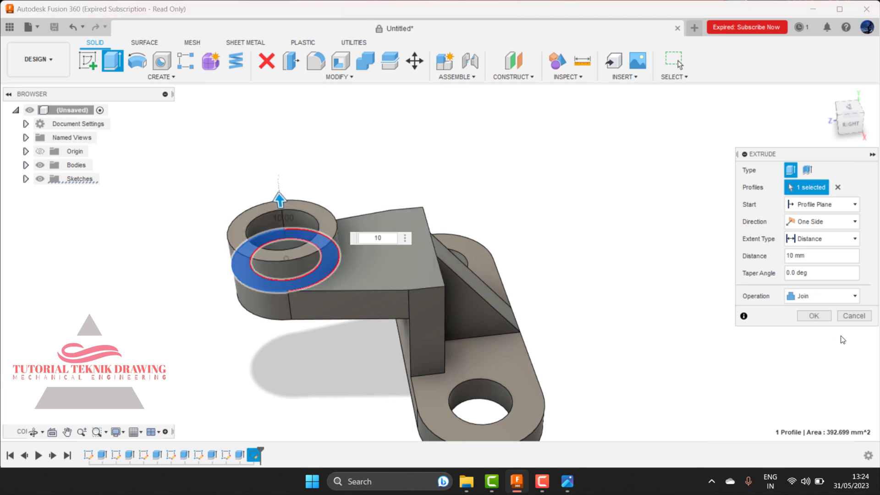
pyautogui.click(814, 316)
# Step: Start a new sketch on the face inside the top boss's hole
pyautogui.scroll(-2, 499, 240)
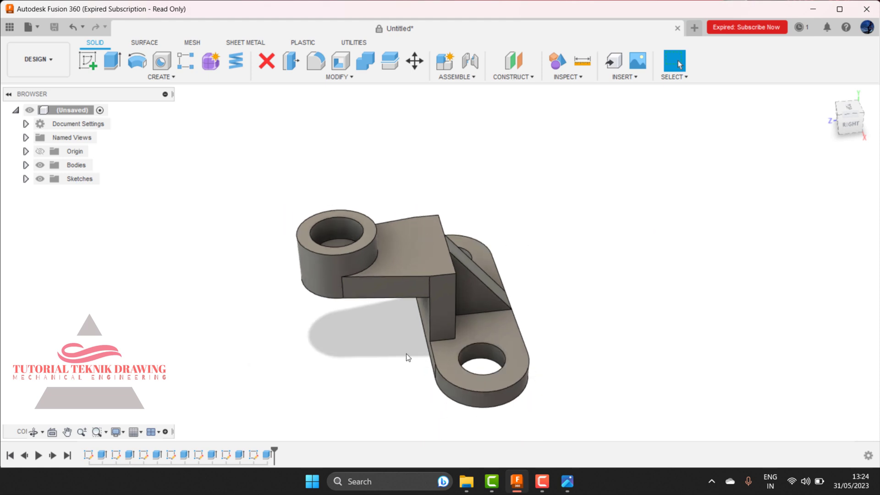
pyautogui.scroll(2, 407, 357)
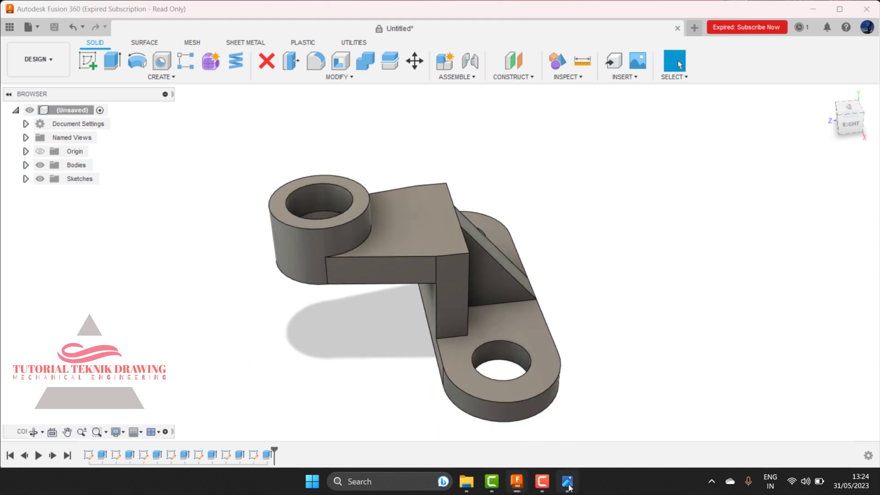
pyautogui.click(567, 481)
pyautogui.click(307, 351)
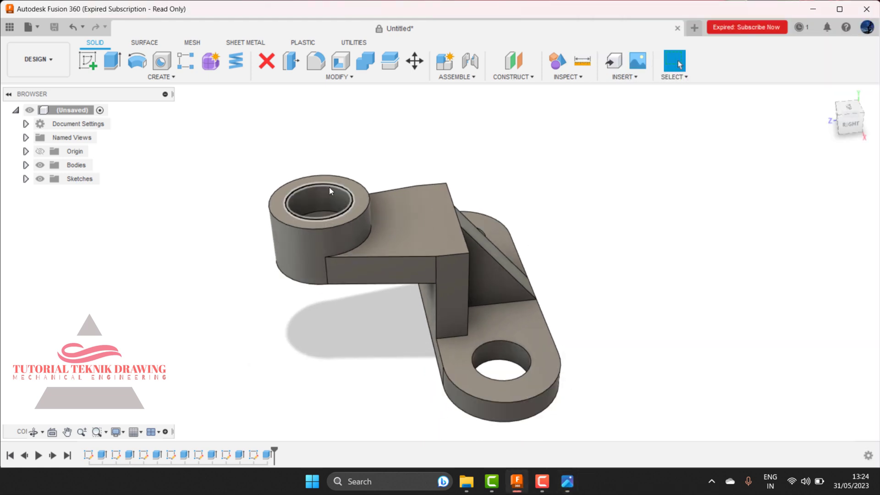
pyautogui.click(319, 214)
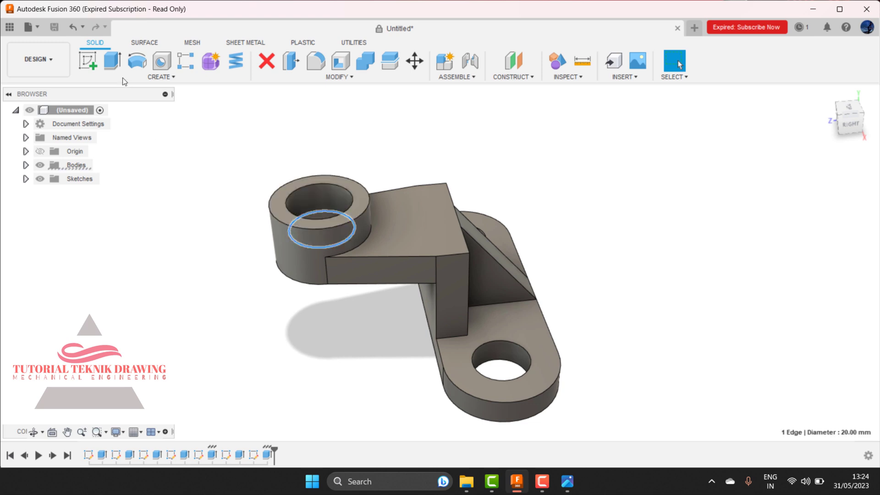
pyautogui.click(113, 67)
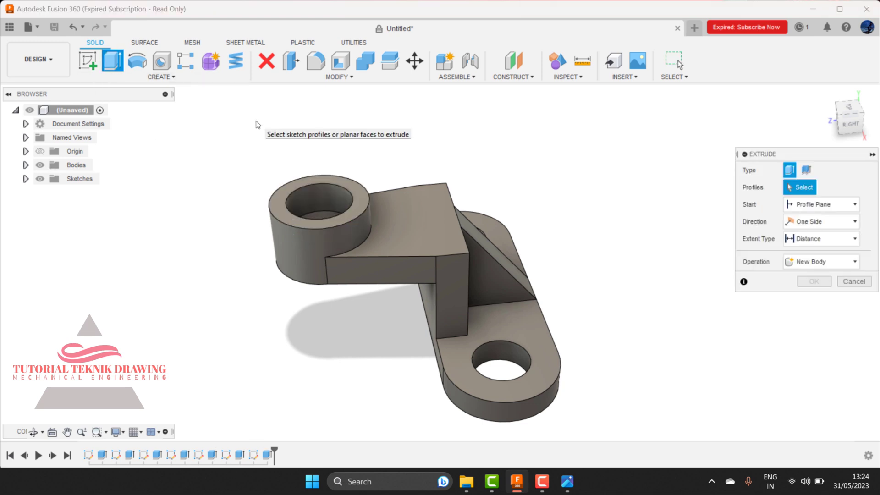
pyautogui.click(848, 282)
pyautogui.click(323, 210)
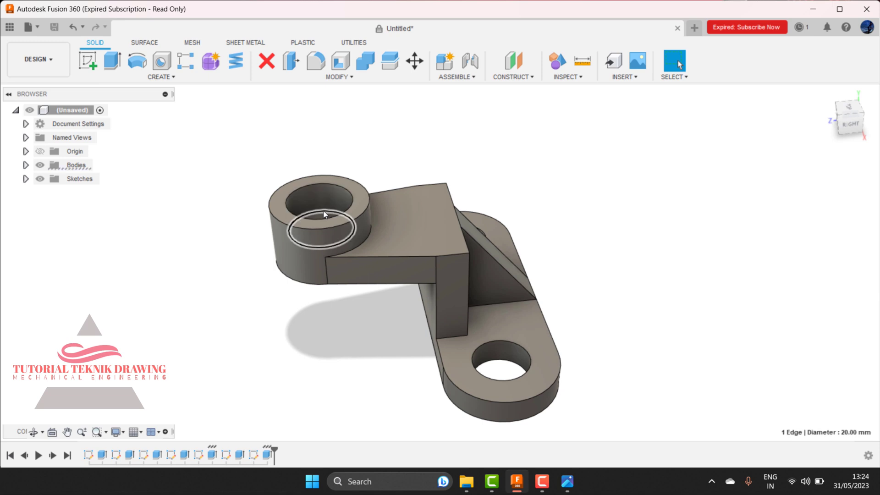
pyautogui.click(88, 62)
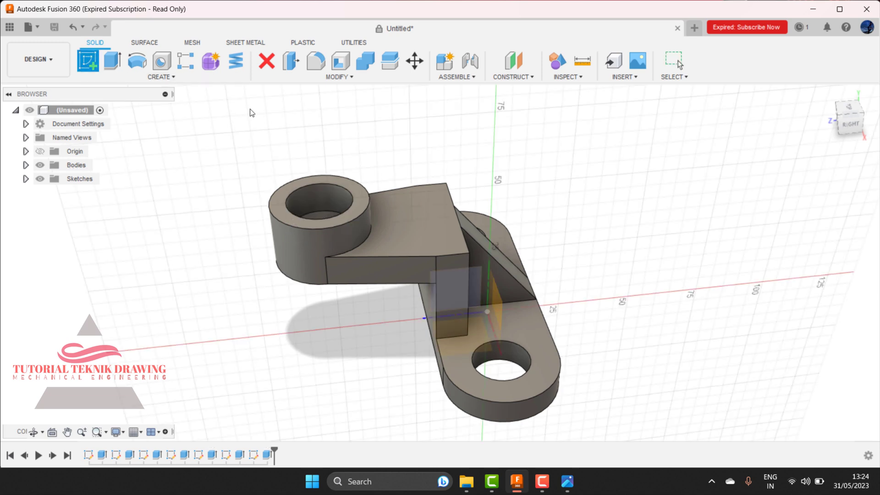
pyautogui.click(315, 214)
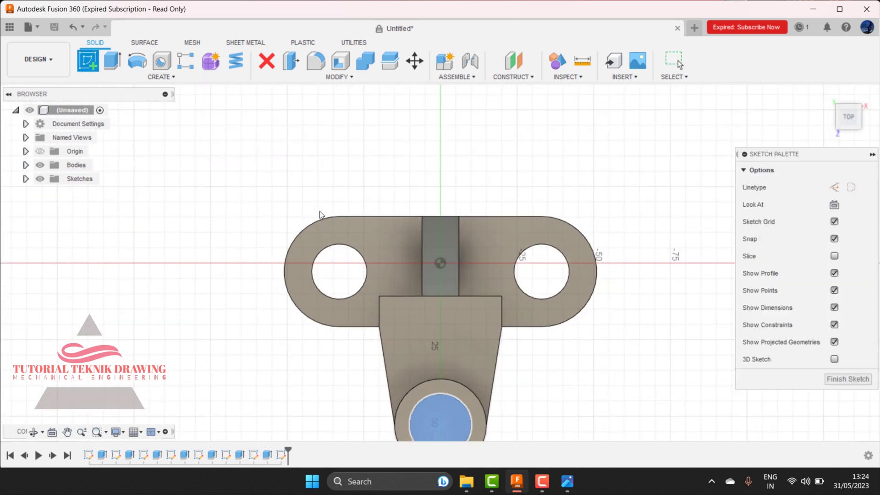
# Step: Draw a circle on the hole centre snapped to the inner bore edge, then finish the sketch
pyautogui.scroll(2, 422, 332)
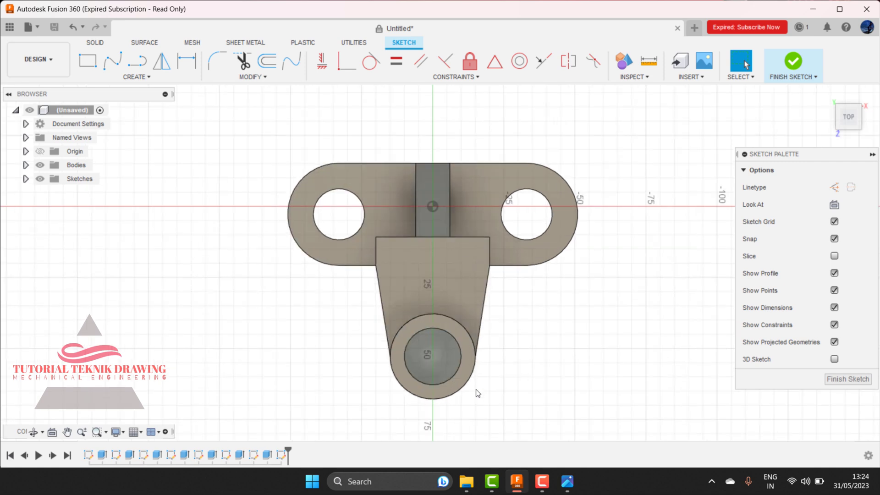
pyautogui.scroll(2, 430, 375)
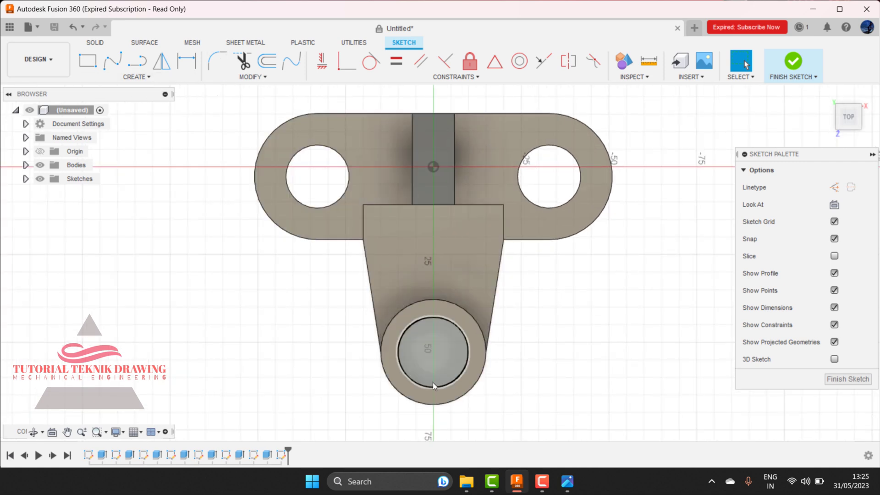
pyautogui.press('c')
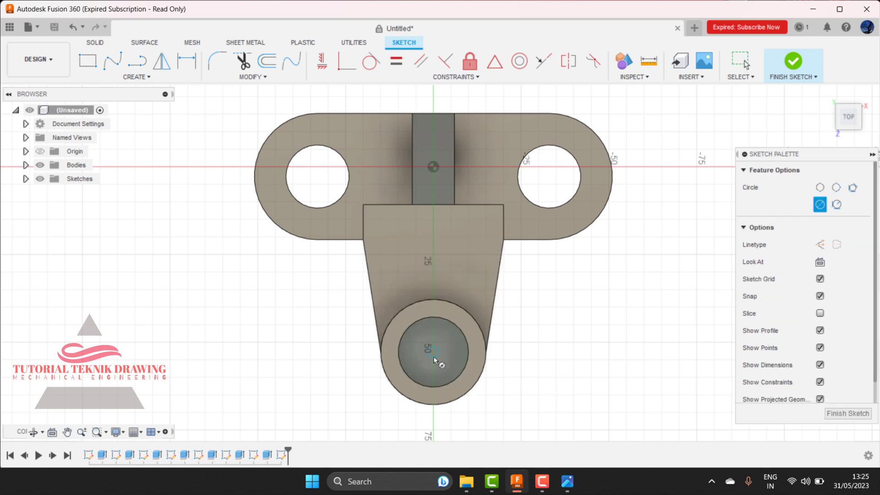
pyautogui.click(433, 351)
pyautogui.click(433, 316)
pyautogui.click(792, 64)
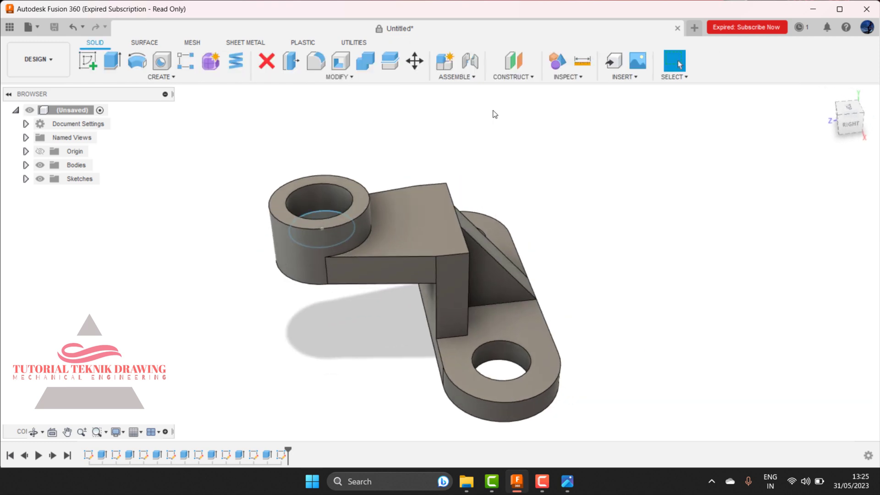
# Step: Extrude-cut the sketched circle -30 mm down into the boss
pyautogui.click(112, 60)
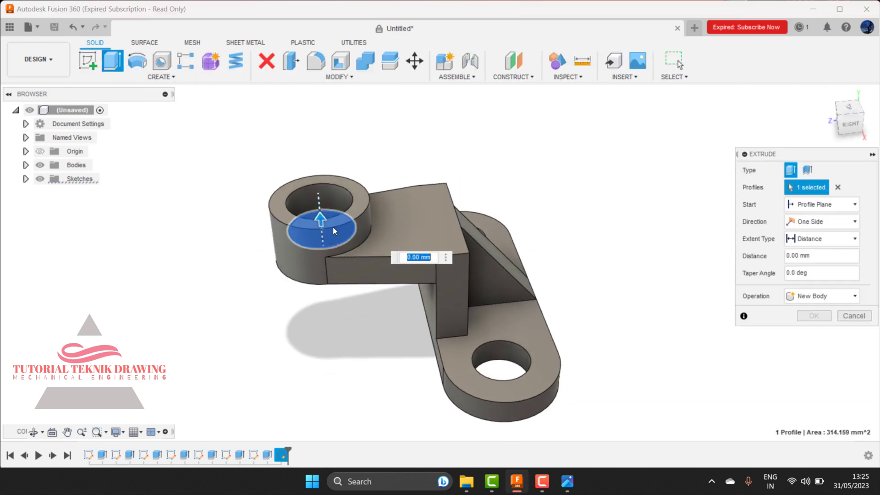
pyautogui.moveTo(321, 217); pyautogui.dragTo(323, 270)
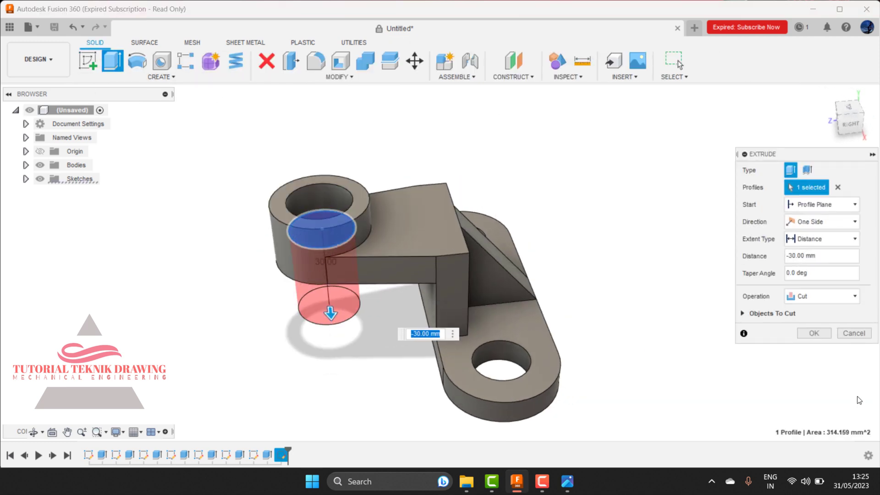
pyautogui.click(814, 333)
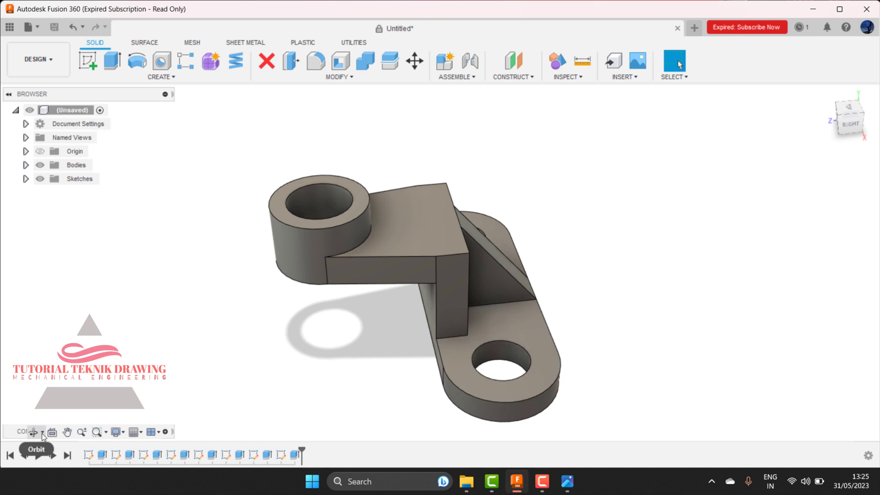
# Step: Orbit the bored bracket and compare it with the reference drawing
pyautogui.click(33, 431)
pyautogui.moveTo(409, 272)
pyautogui.mouseDown()
pyautogui.moveTo(389, 305)
pyautogui.moveTo(393, 326)
pyautogui.moveTo(370, 245)
pyautogui.moveTo(376, 274)
pyautogui.mouseUp()
pyautogui.rightClick(530, 168)
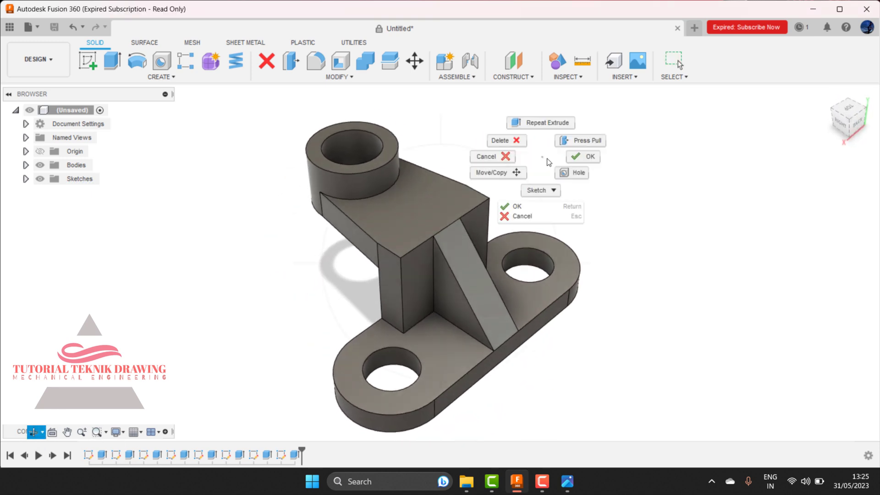
pyautogui.click(596, 161)
pyautogui.click(567, 481)
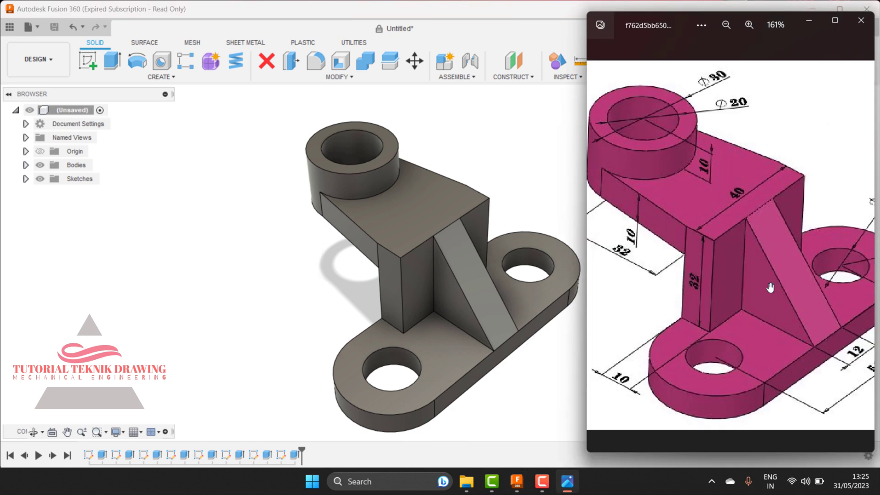
pyautogui.scroll(-5, 769, 287)
pyautogui.click(245, 303)
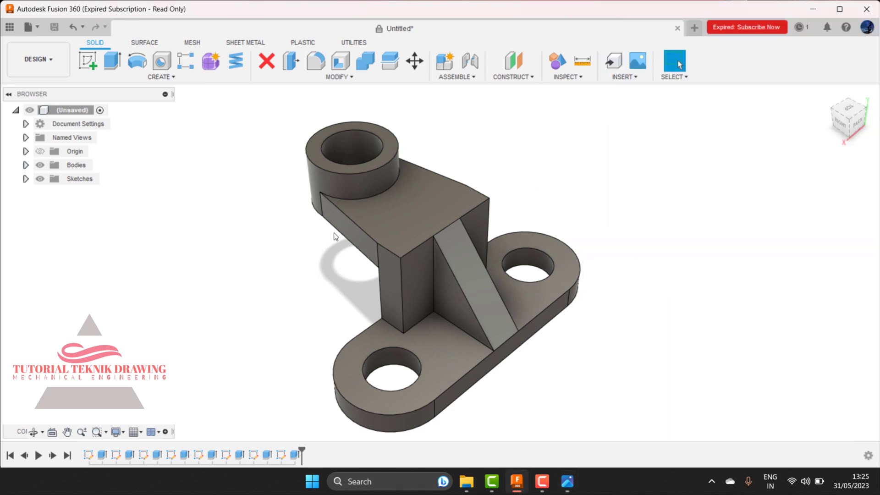
pyautogui.click(567, 481)
pyautogui.click(568, 483)
# Step: Open the Appearance settings for the plate's top face and expand the library
pyautogui.rightClick(224, 116)
pyautogui.press('Escape')
pyautogui.click(402, 198)
pyautogui.rightClick(402, 198)
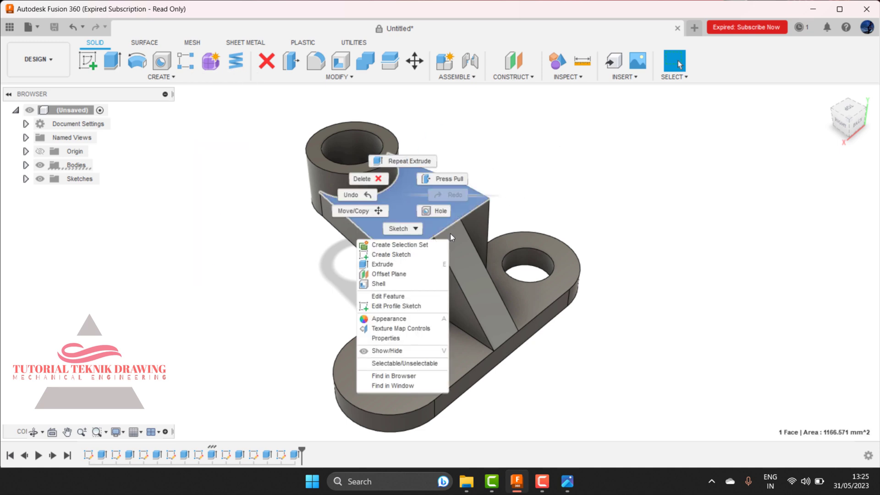
pyautogui.click(418, 320)
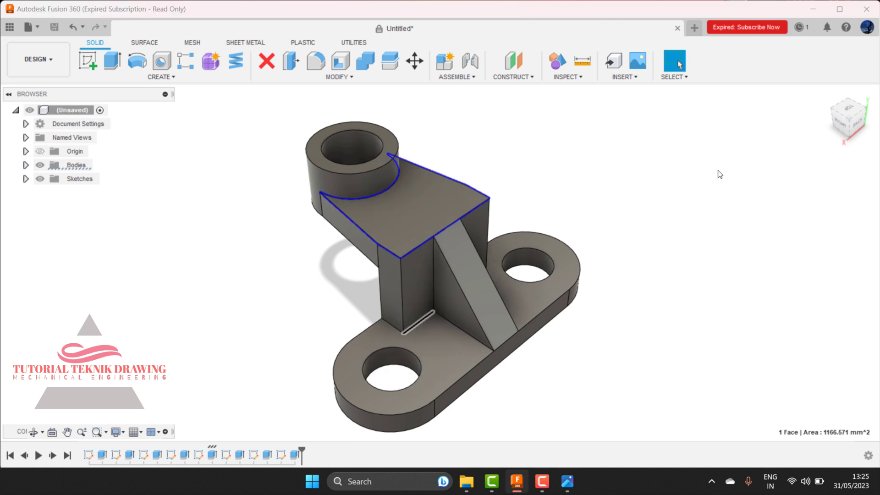
pyautogui.click(631, 116)
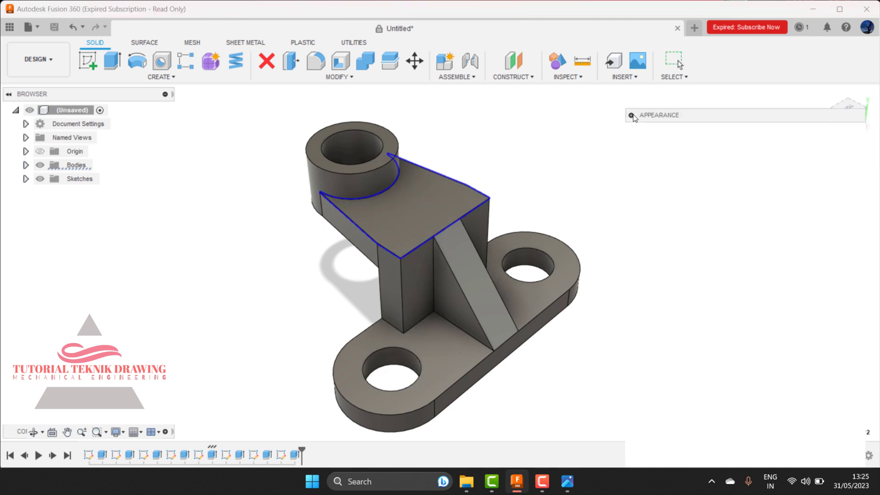
pyautogui.scroll(-3, 674, 270)
pyautogui.scroll(-2, 676, 361)
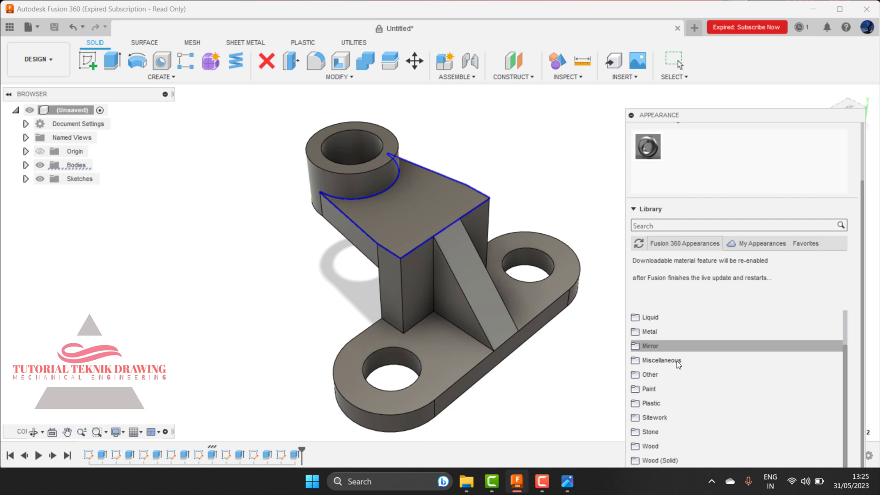
# Step: Browse the Metal, Bronze, Mirror, Miscellaneous and Other appearance categories
pyautogui.click(682, 328)
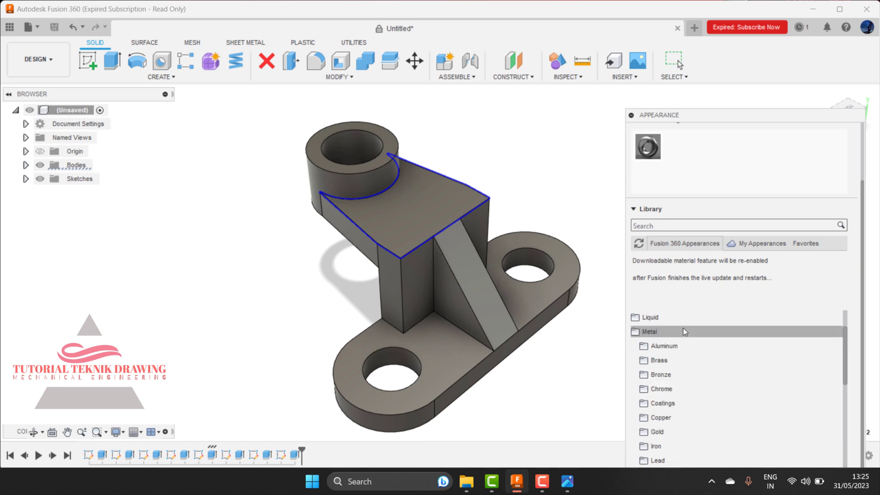
pyautogui.click(682, 333)
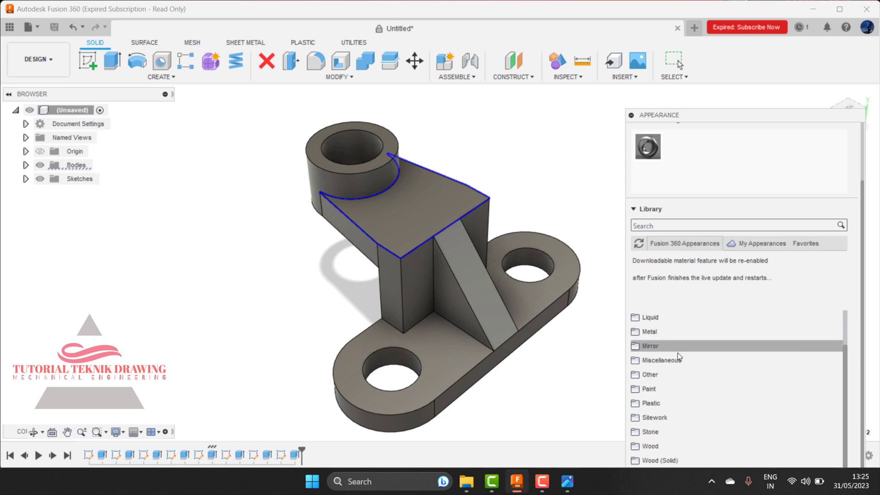
pyautogui.click(678, 333)
pyautogui.scroll(-1, 678, 337)
pyautogui.click(675, 331)
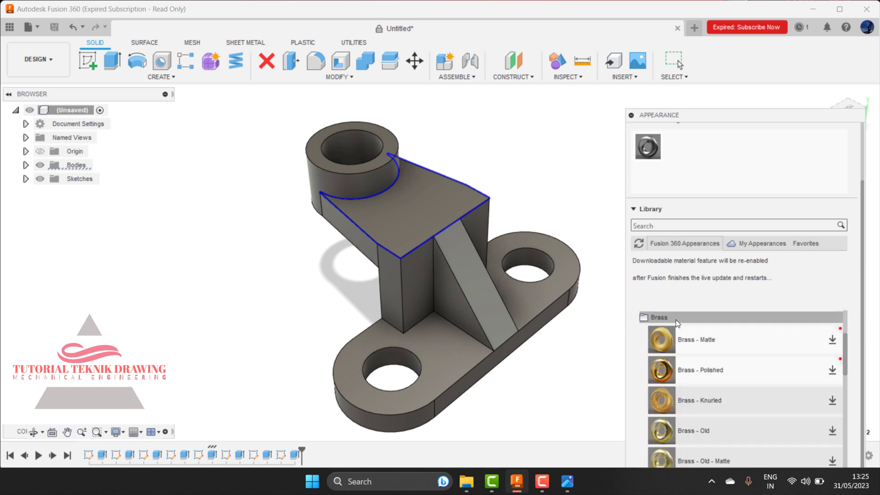
pyautogui.click(675, 320)
pyautogui.scroll(2, 671, 339)
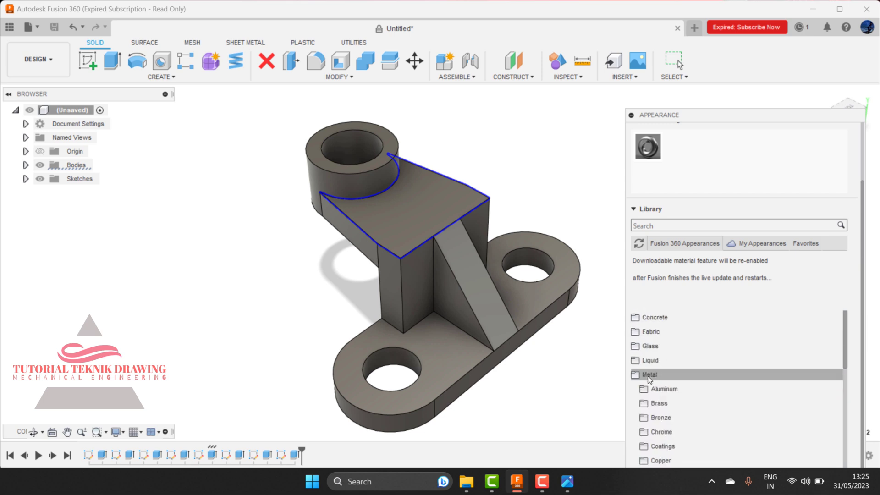
pyautogui.click(660, 375)
pyautogui.scroll(-1, 660, 369)
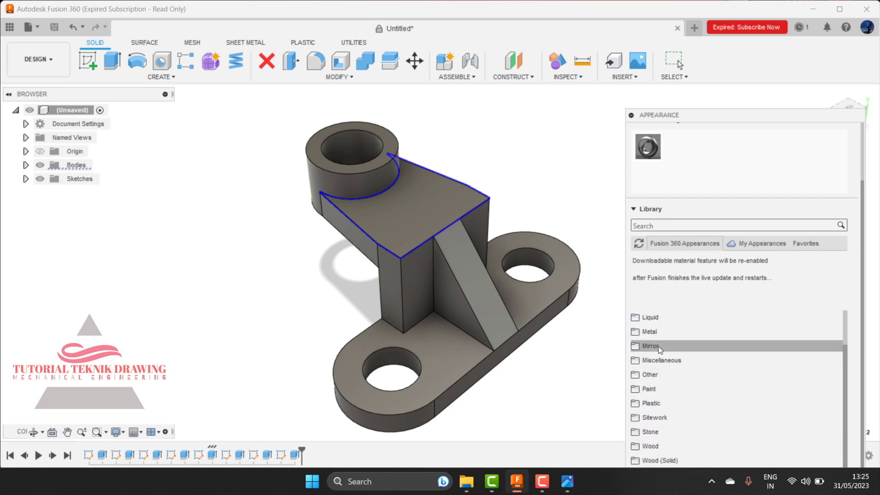
pyautogui.click(658, 345)
pyautogui.click(662, 359)
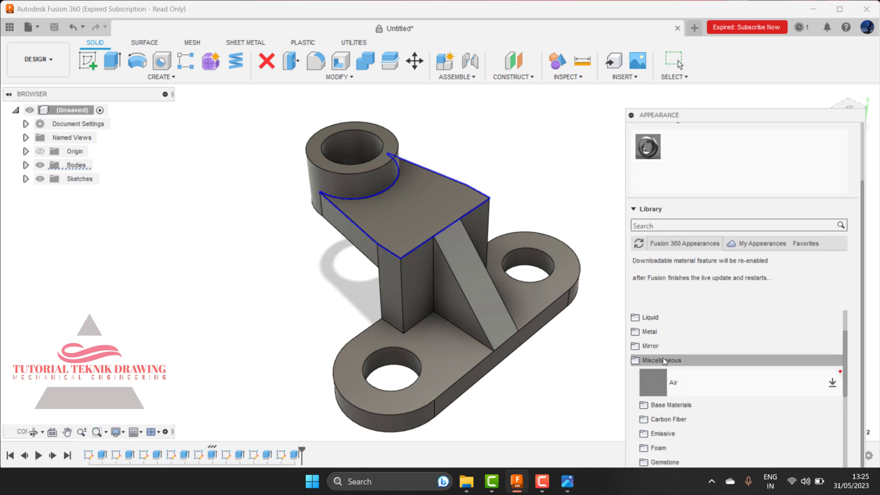
pyautogui.click(661, 373)
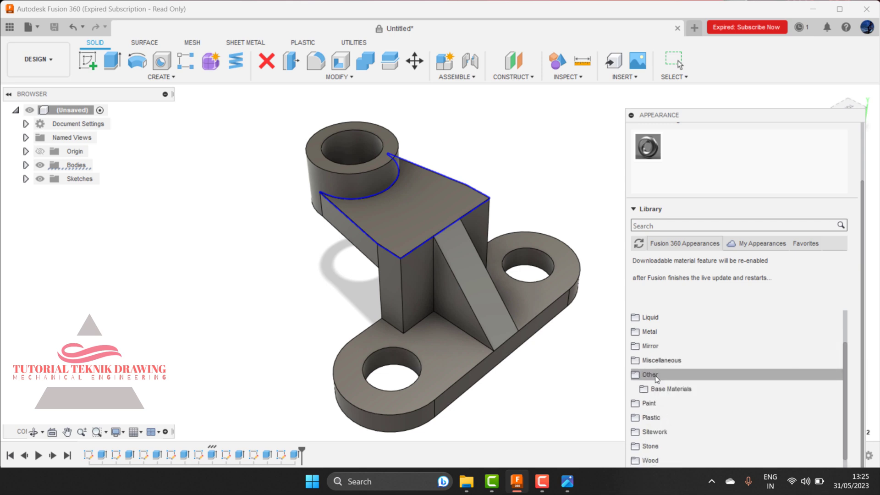
# Step: Apply Paint - Enamel Glossy (Red) from Paint > Glossy to the bracket
pyautogui.click(655, 375)
pyautogui.scroll(-2, 661, 357)
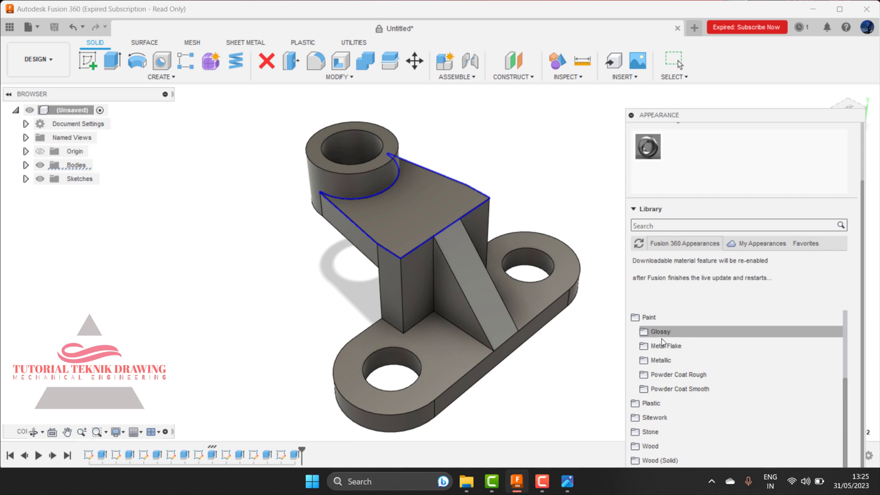
pyautogui.click(661, 335)
pyautogui.scroll(-3, 669, 346)
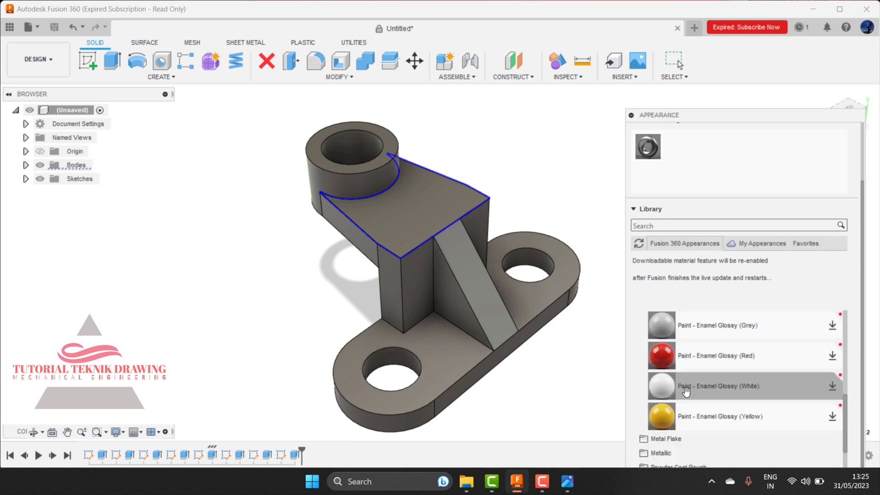
pyautogui.moveTo(753, 363); pyautogui.dragTo(461, 279)
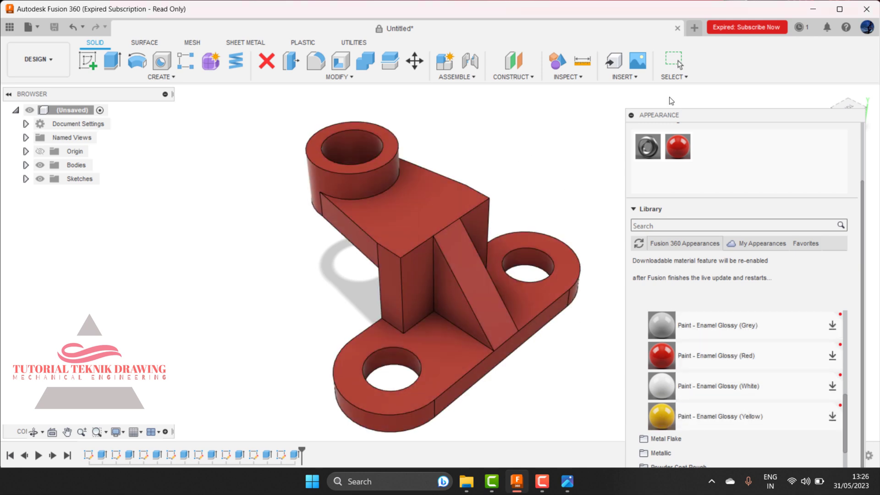
# Step: Switch to the Render workspace and start an in-canvas render of the bracket
pyautogui.click(52, 64)
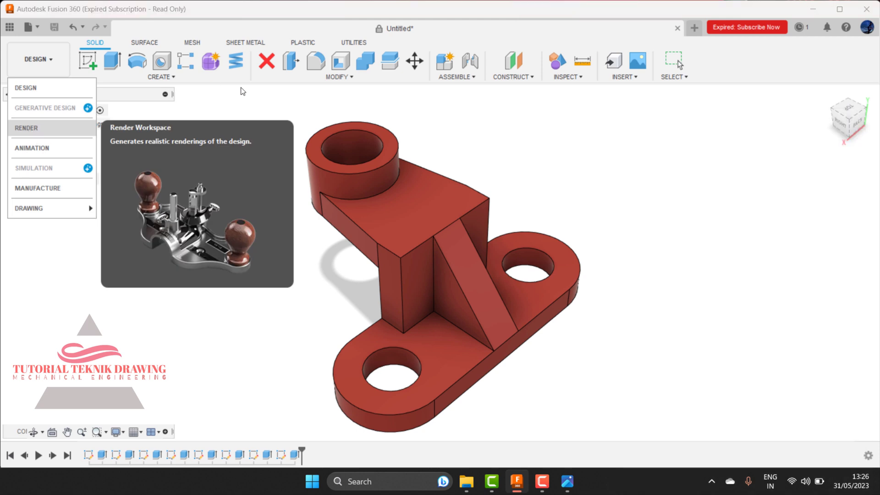
pyautogui.click(26, 128)
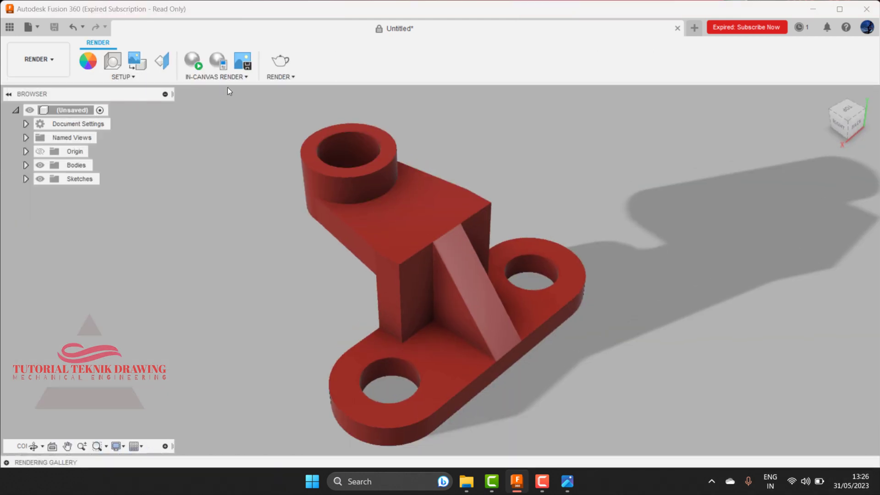
pyautogui.click(192, 64)
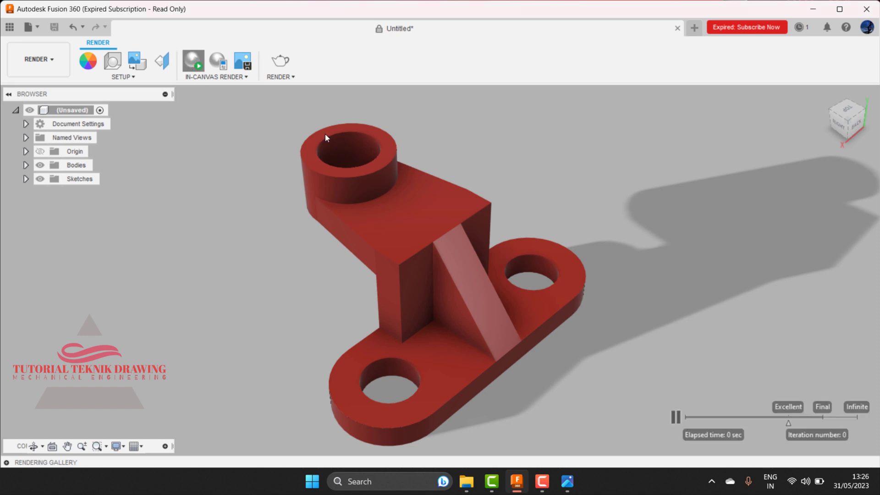